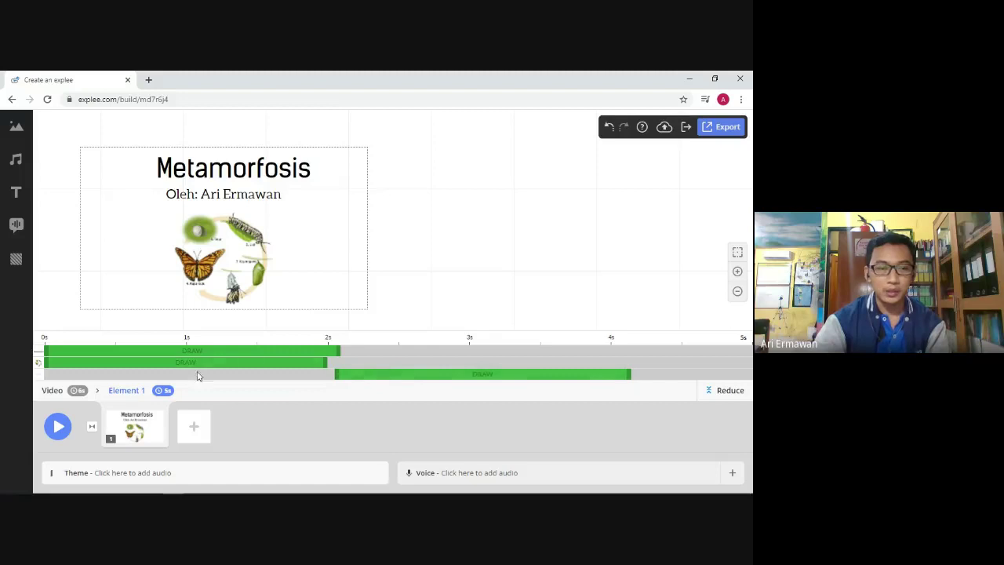
Set Element 1's duration to 8 seconds and stagger the drawing animations: author line from about 2.3 s, metamorphosis image from about 4.5 s.
left_click_drag(196, 363, 692, 353)
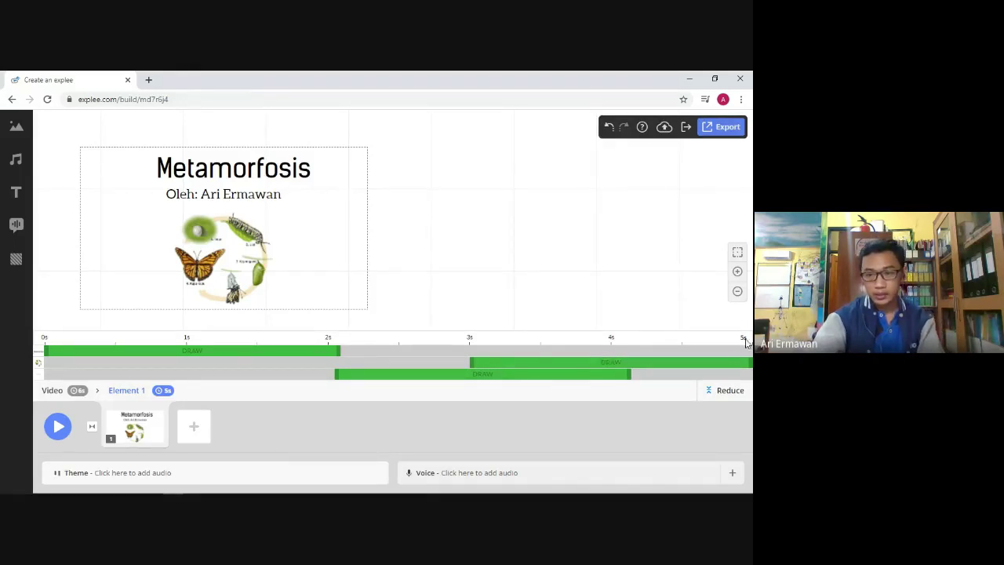
left_click(166, 392)
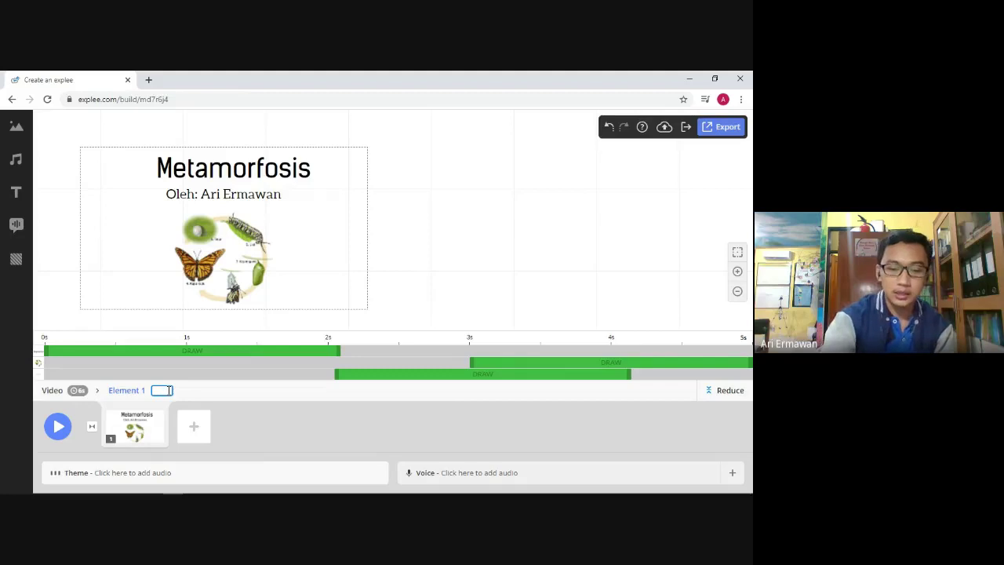
type("8")
key("Return")
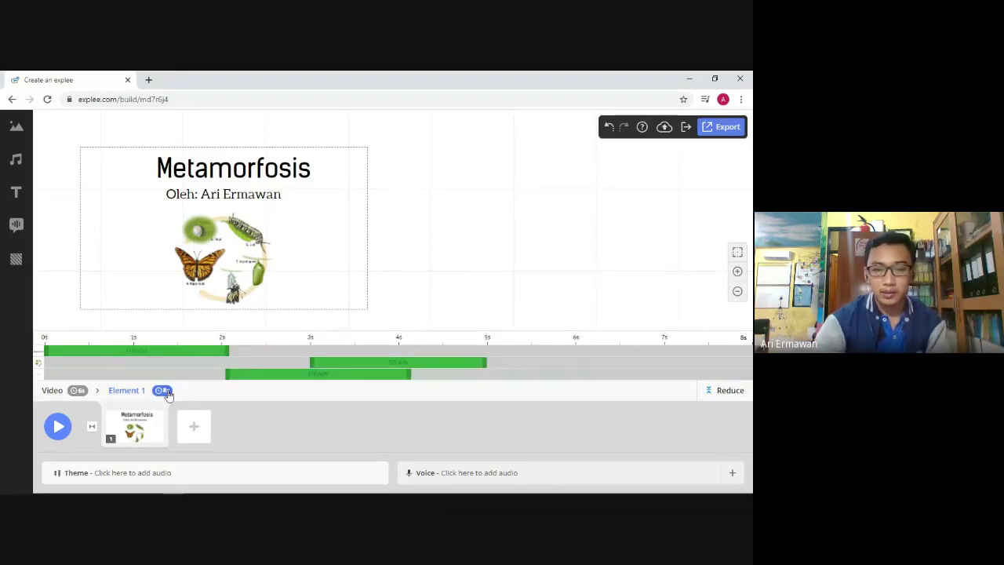
left_click_drag(391, 362, 518, 362)
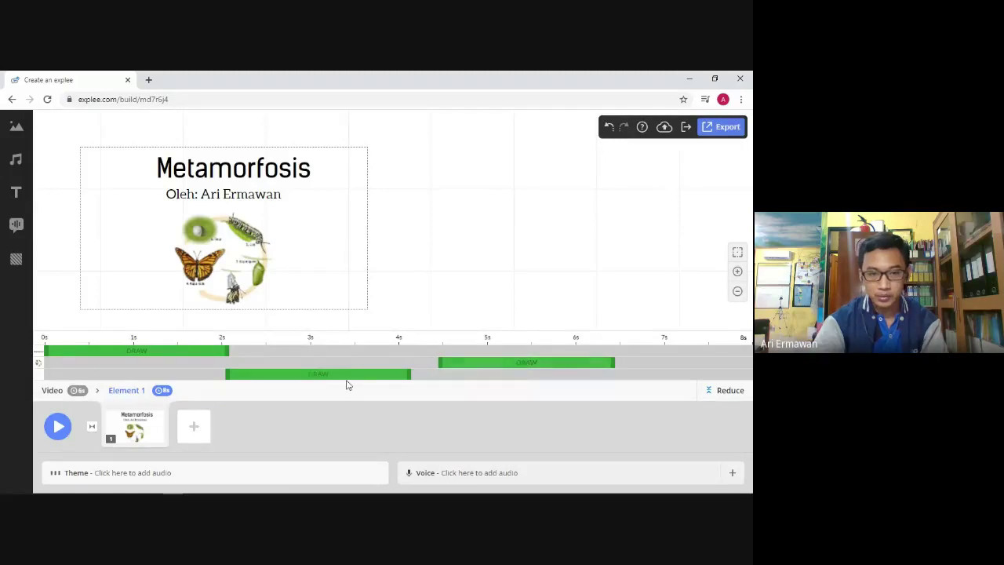
left_click_drag(347, 375, 369, 375)
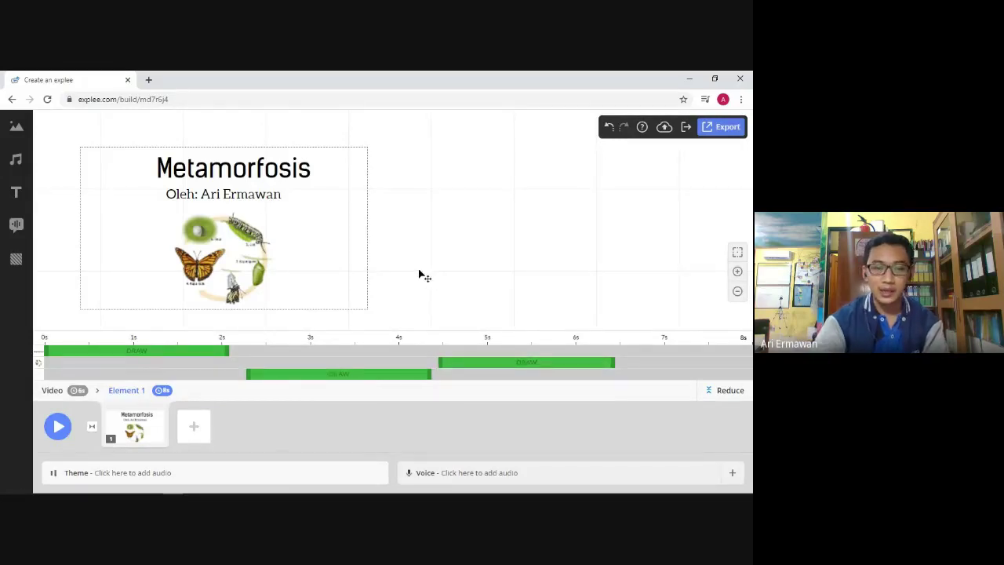
Preview the Metamorfosis title scene's animation to check the new timing, and close the preview.
mouse_move(7, 488)
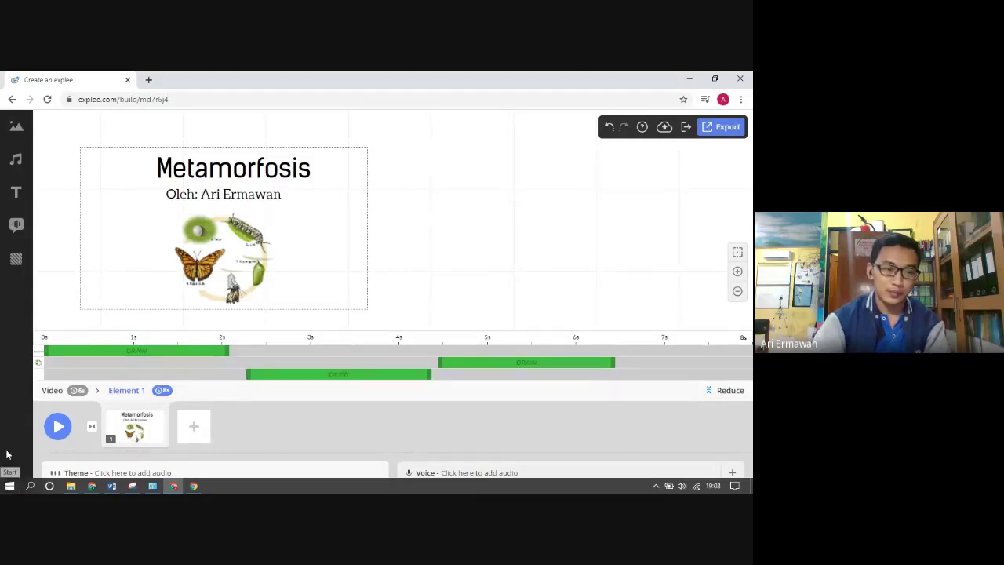
left_click(55, 430)
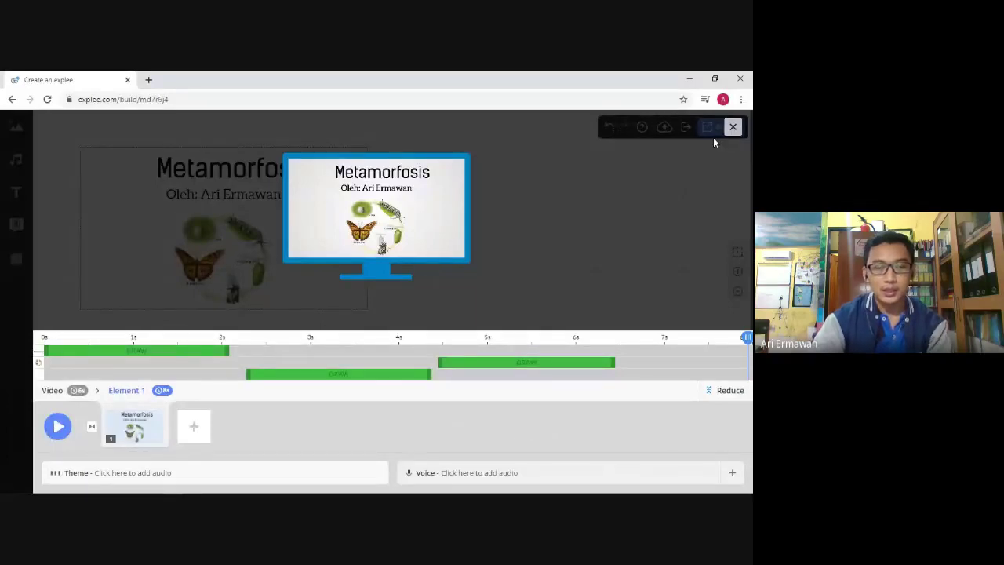
left_click(732, 127)
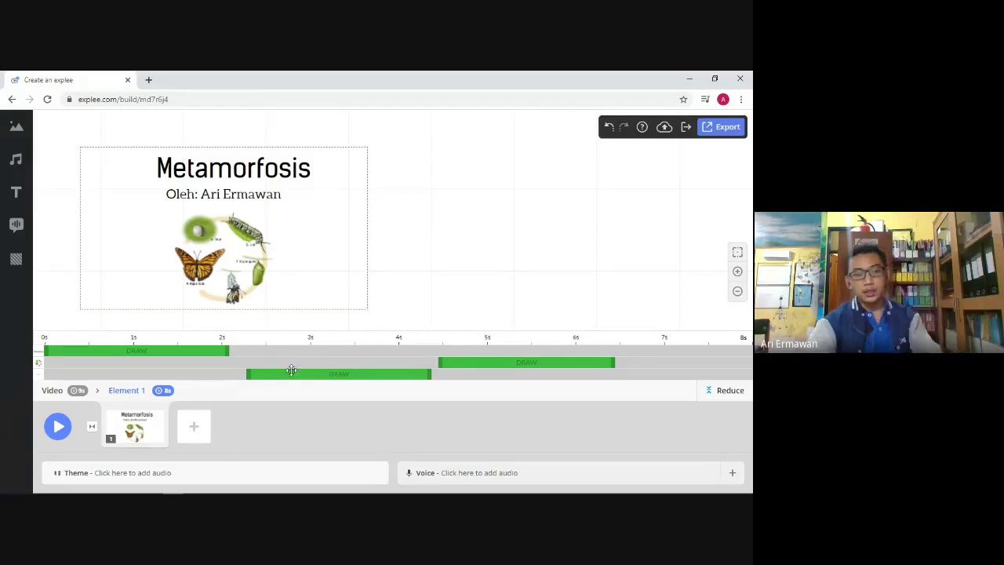
Ungroup the Metamorfosis title scene into separate title, author line and image elements.
left_click(278, 173)
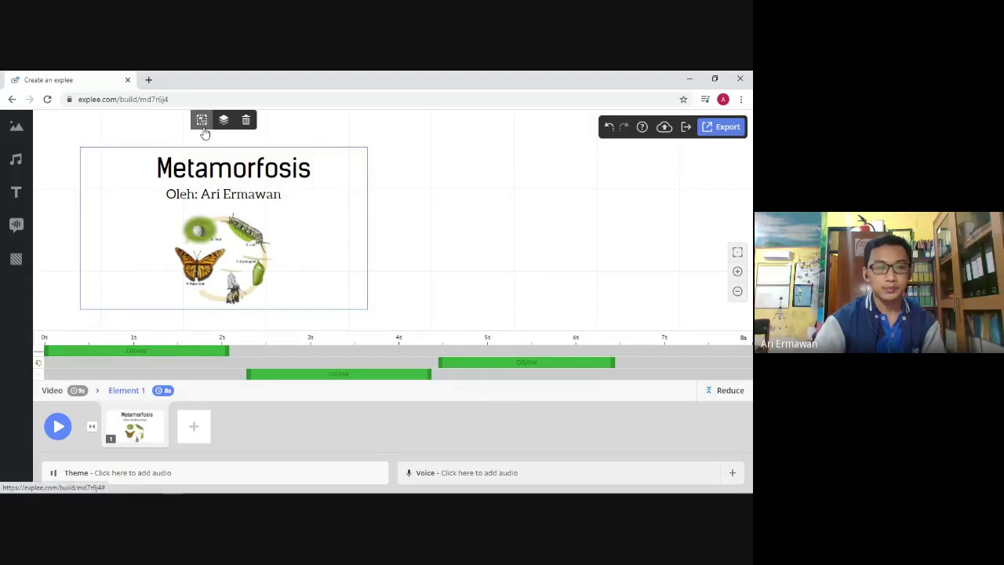
left_click(479, 168)
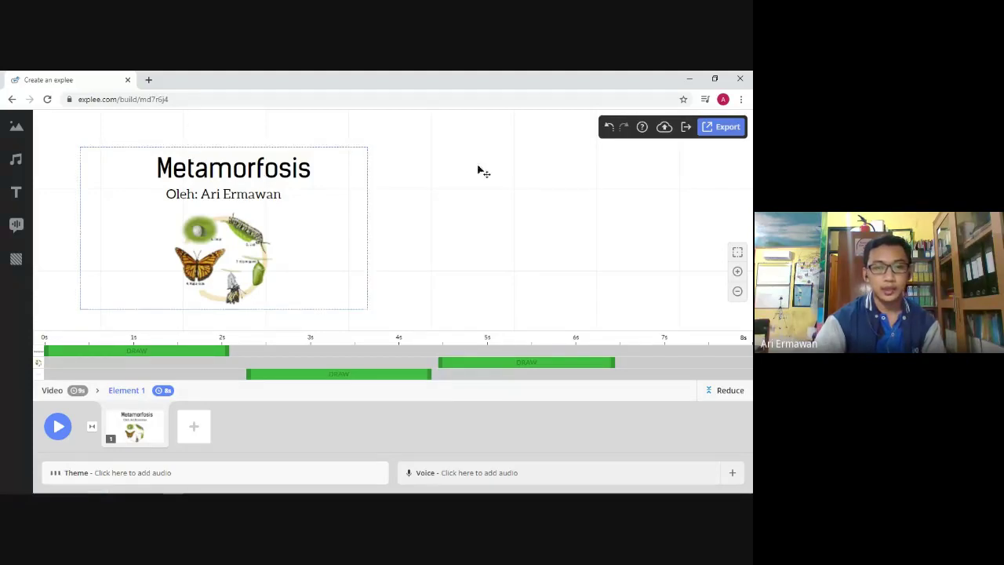
left_click_drag(479, 168, 435, 254)
left_click(389, 251)
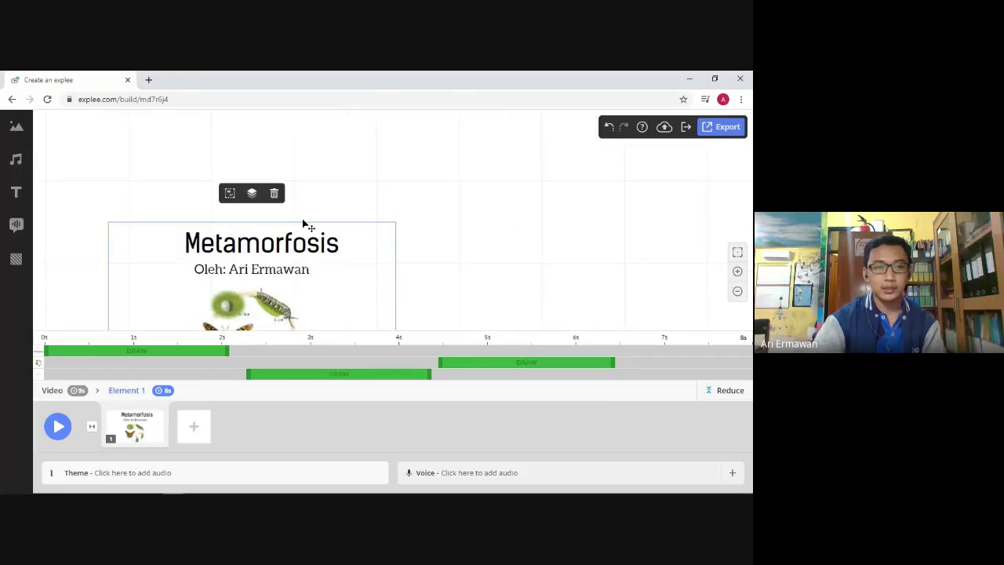
left_click(230, 193)
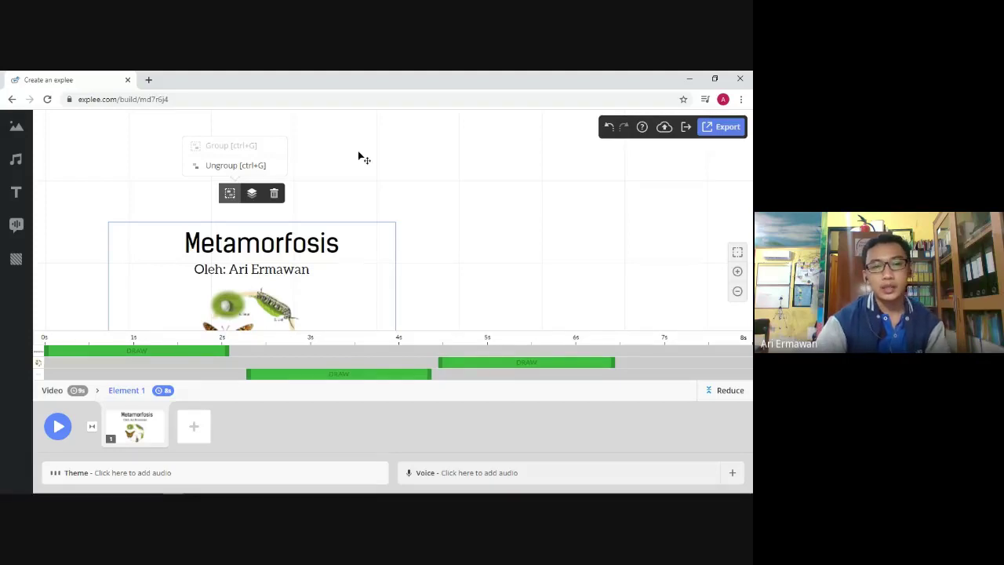
key("ctrl+g")
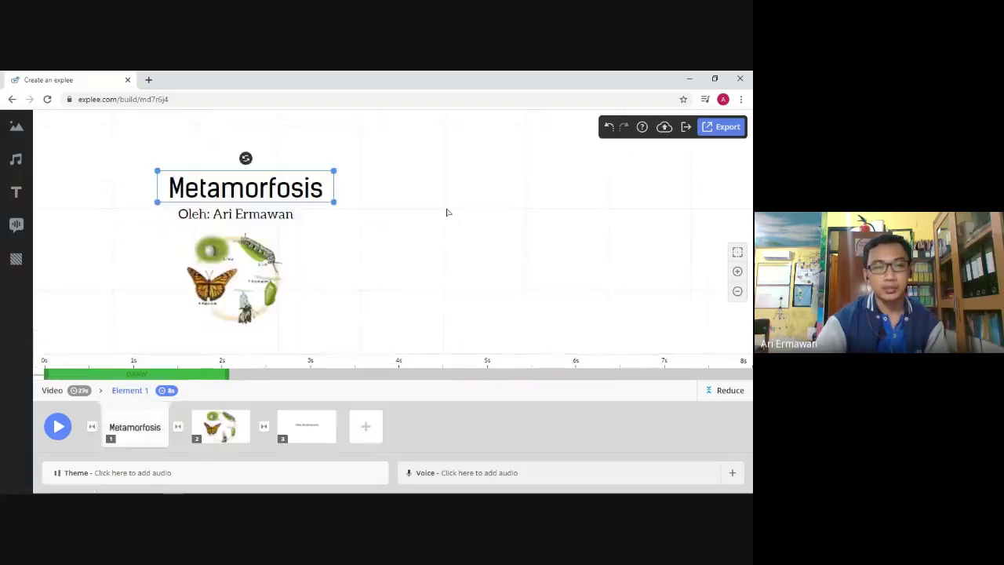
left_click_drag(304, 185, 294, 181)
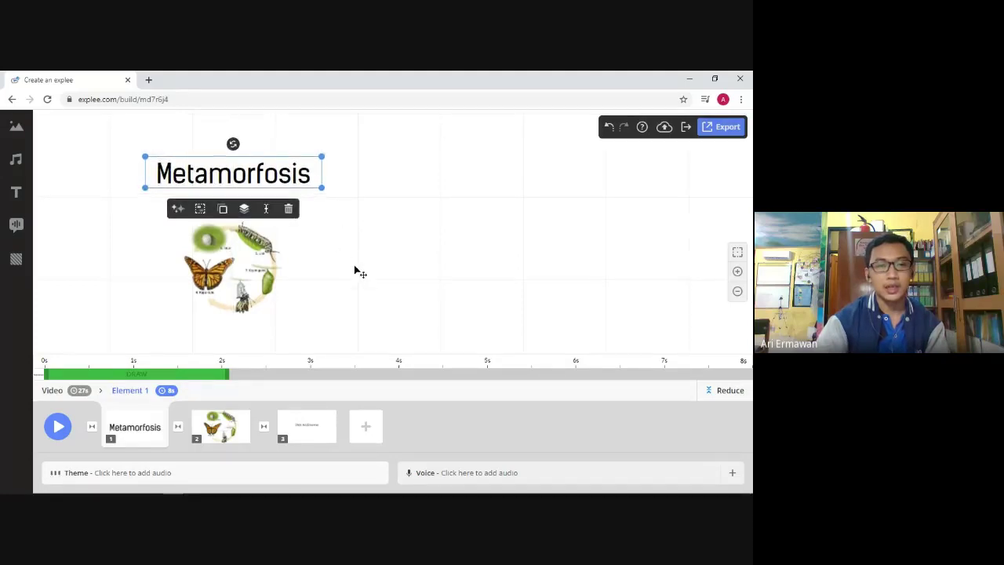
left_click(397, 158)
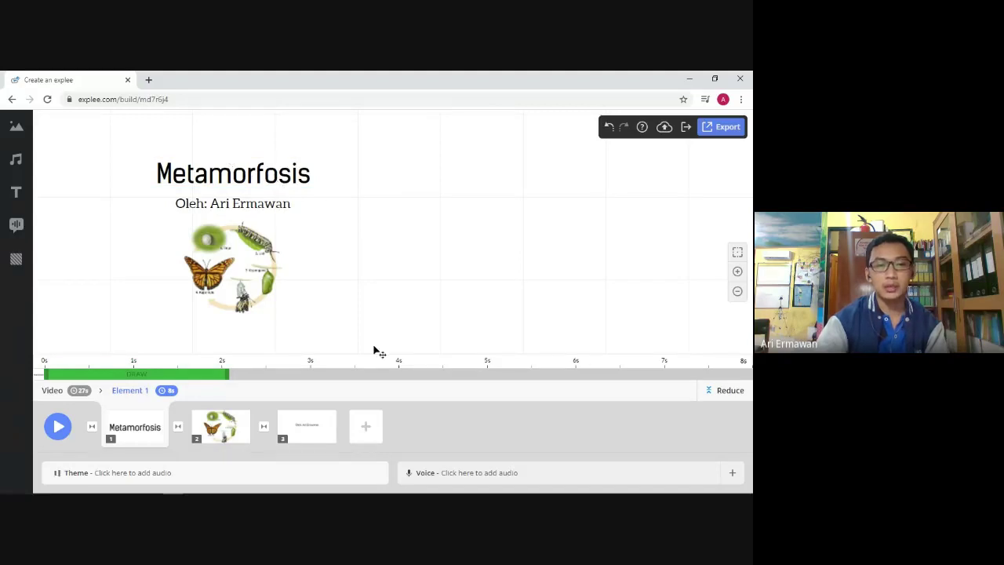
left_click(232, 296)
left_click(284, 210)
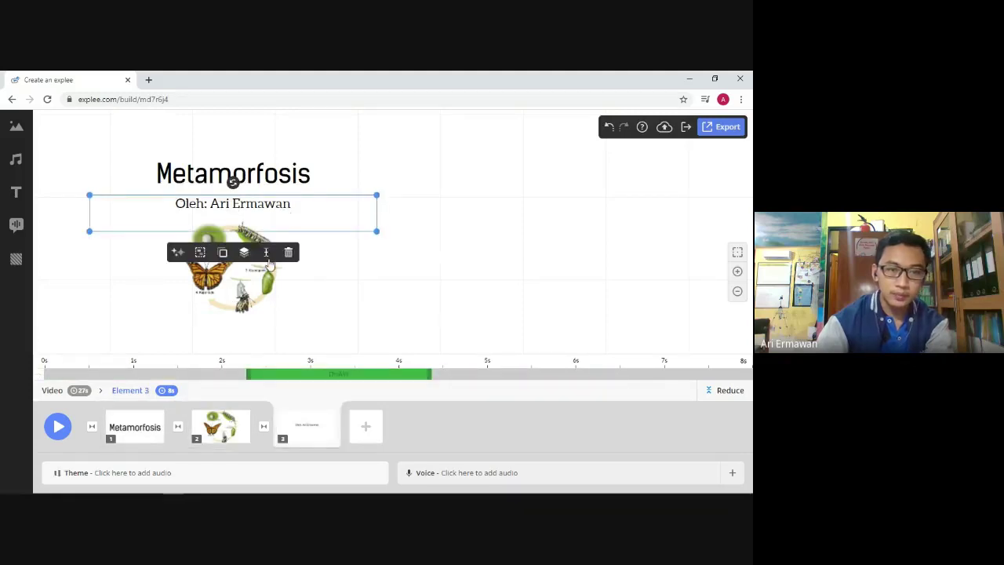
Group the image, author line and Metamorfosis title back into a single element.
left_click(255, 298)
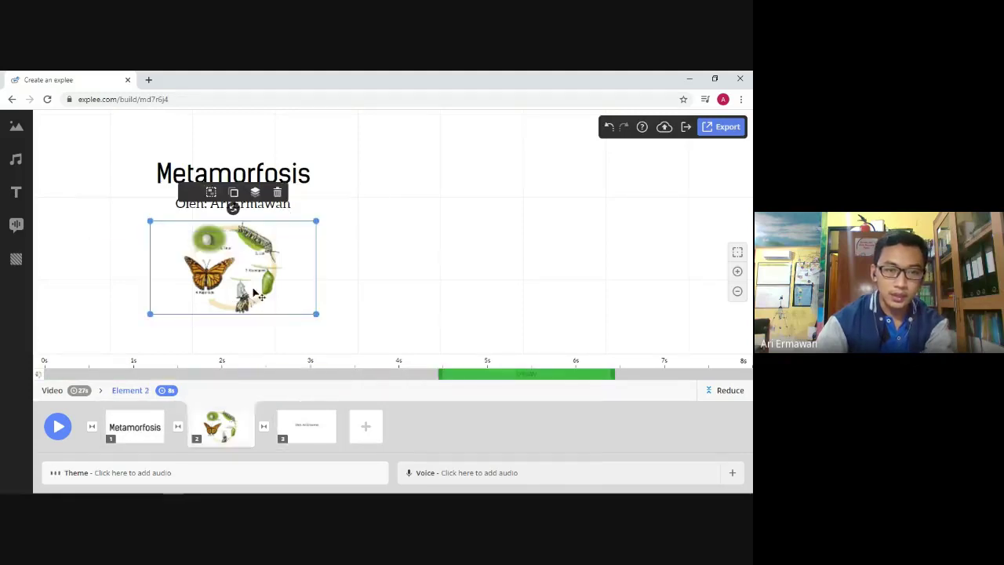
left_click(289, 206, "shift")
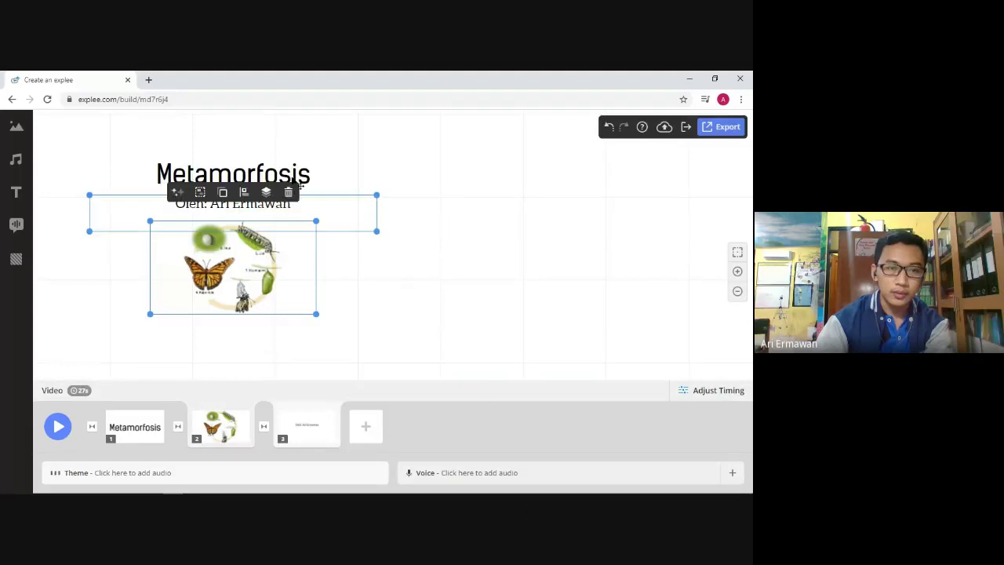
left_click(308, 180, "shift")
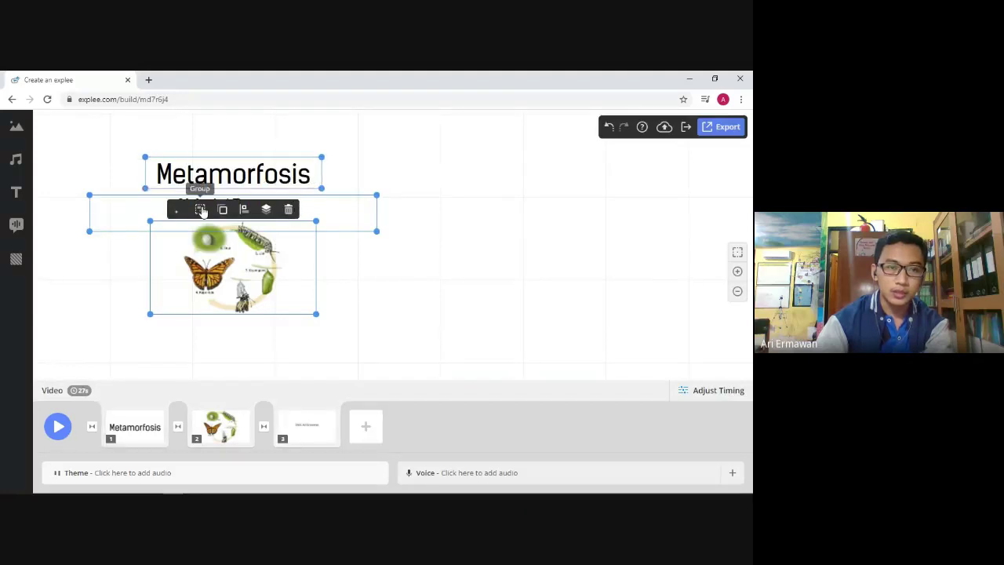
left_click(202, 211)
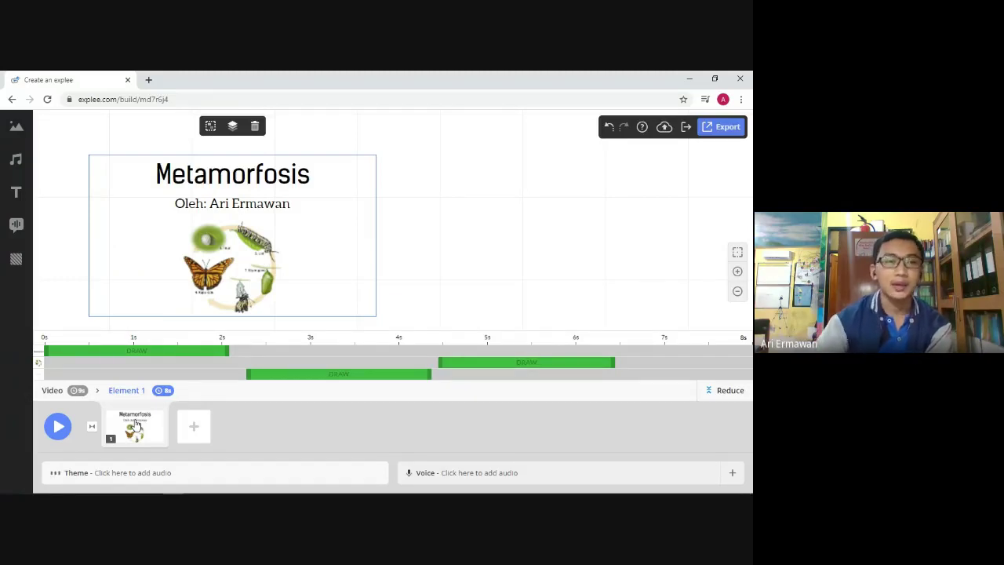
Search the web for online-voice-recorder in a new browser tab and open the online-voice-recorder.com site.
left_click(148, 80)
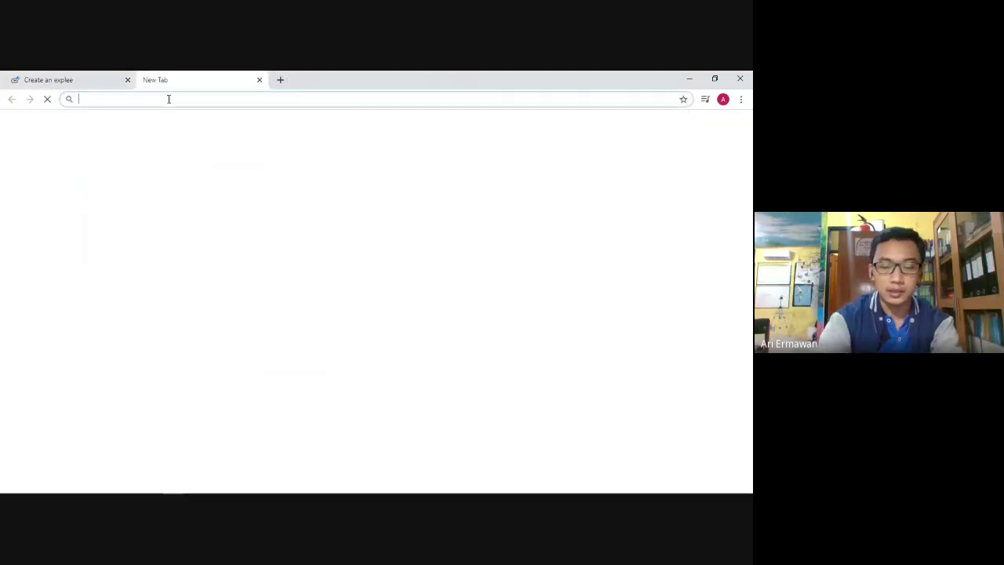
type("o")
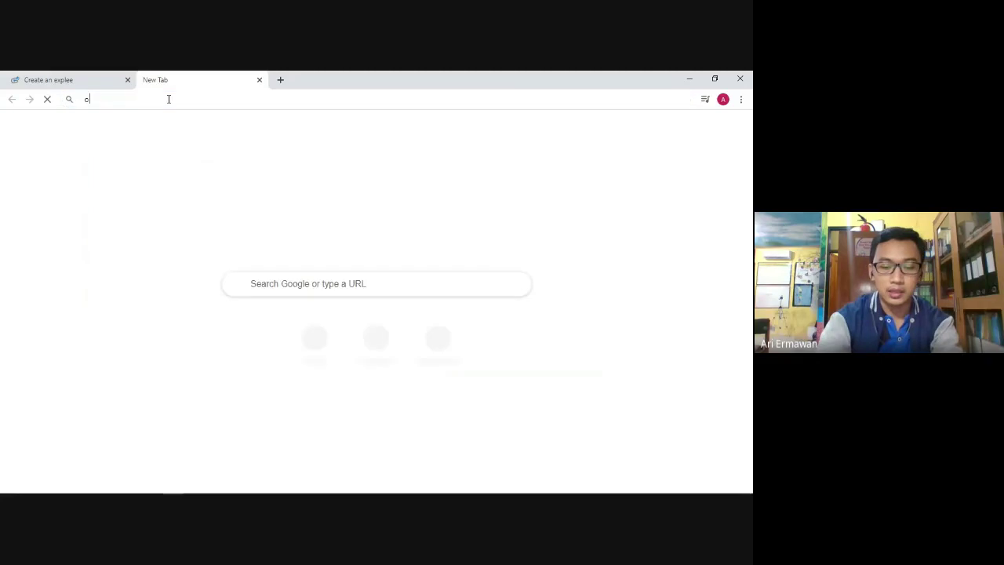
type("nline-")
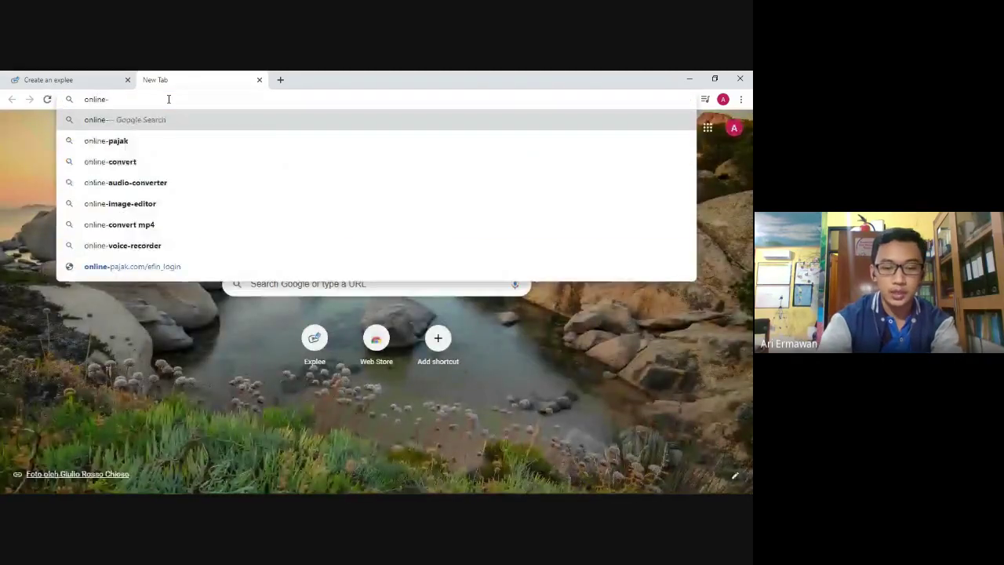
type("voice-re")
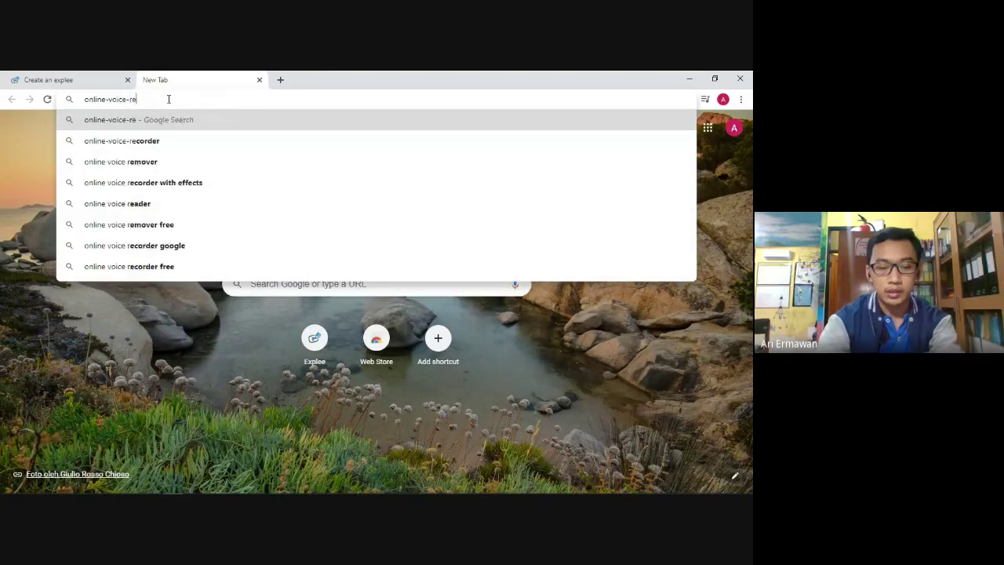
type("corder")
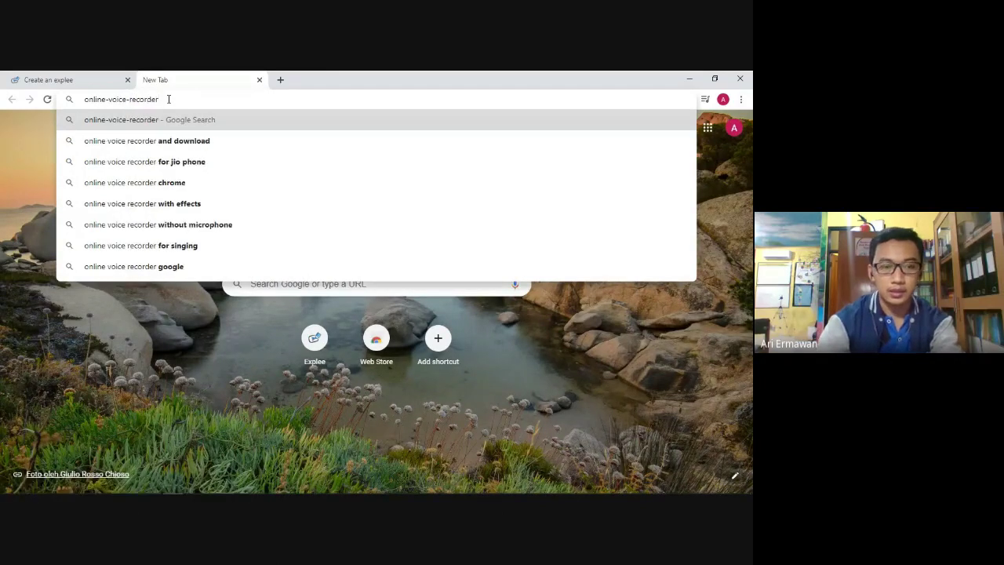
key("Return")
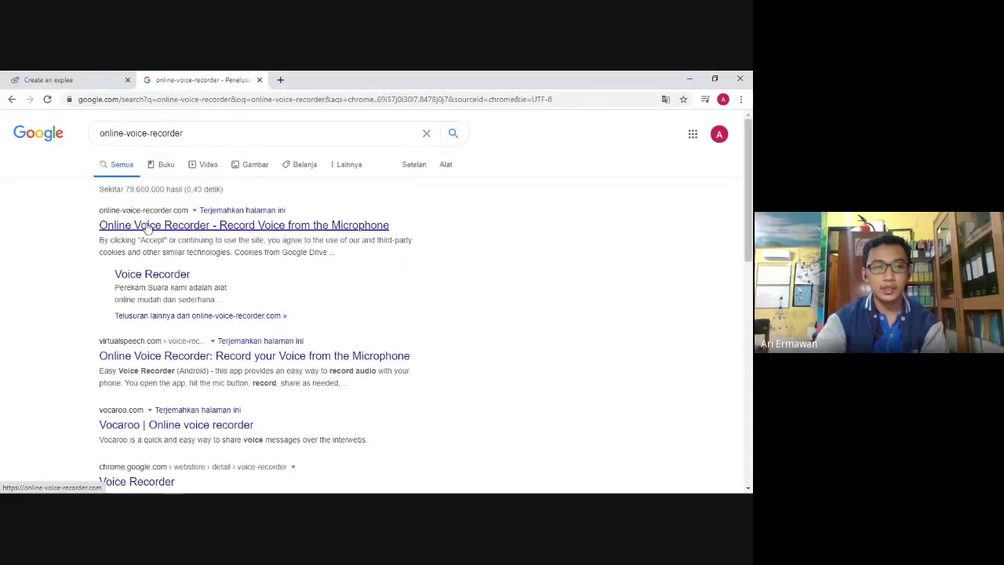
left_click(193, 229)
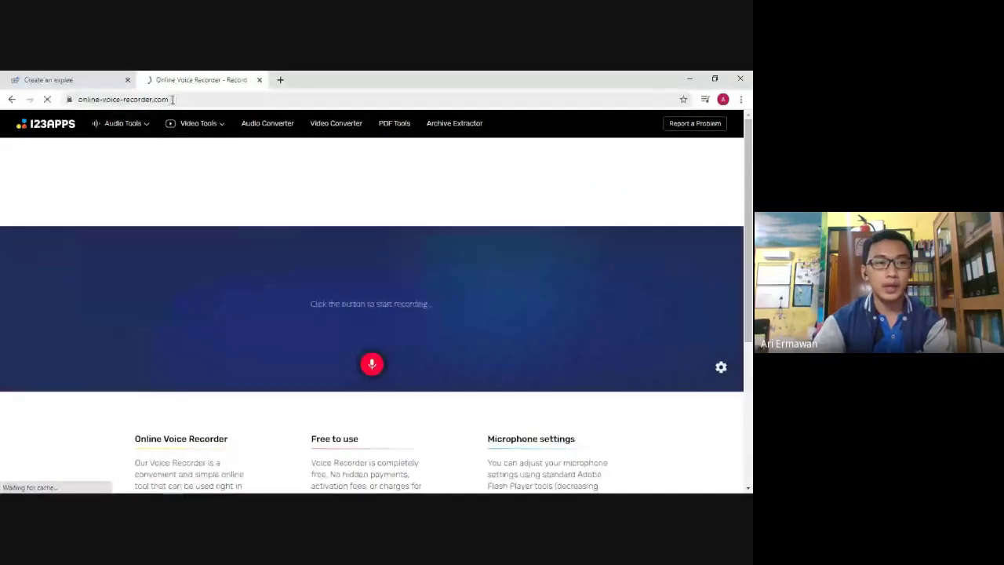
Copy the voice recorder site's address and send it to everyone in the Google Meet chat.
left_click_drag(172, 99, 75, 100)
key("ctrl+c")
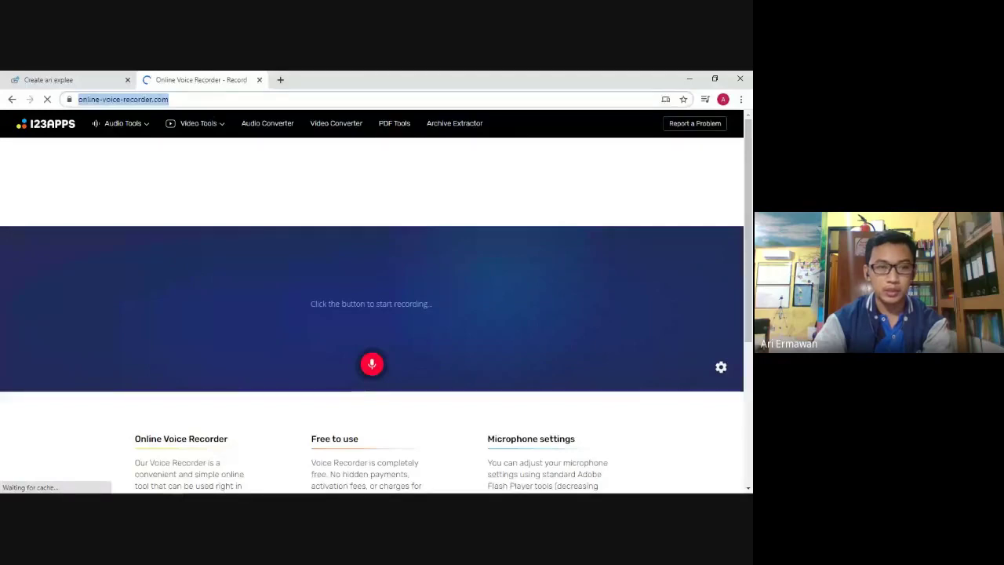
mouse_move(176, 488)
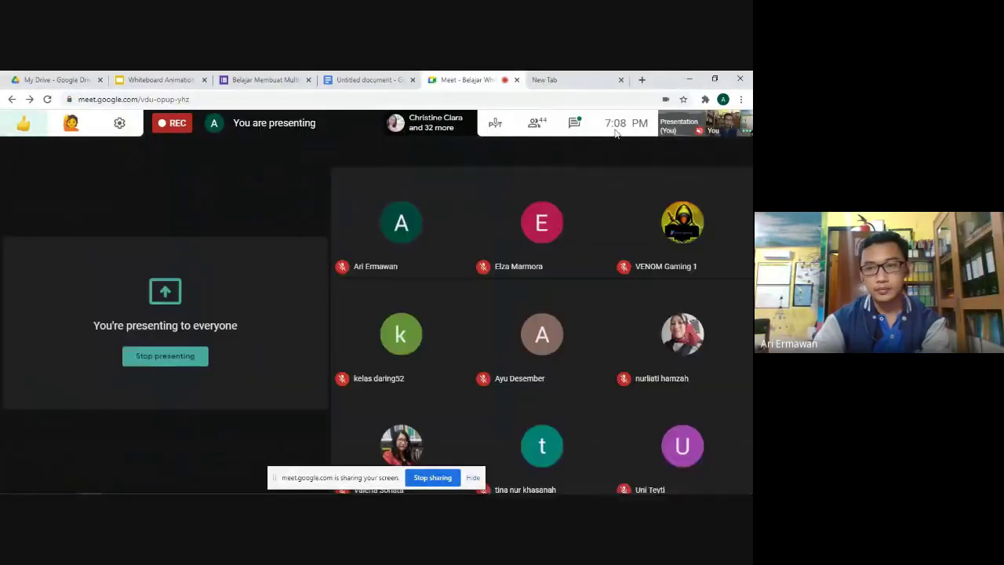
left_click(573, 123)
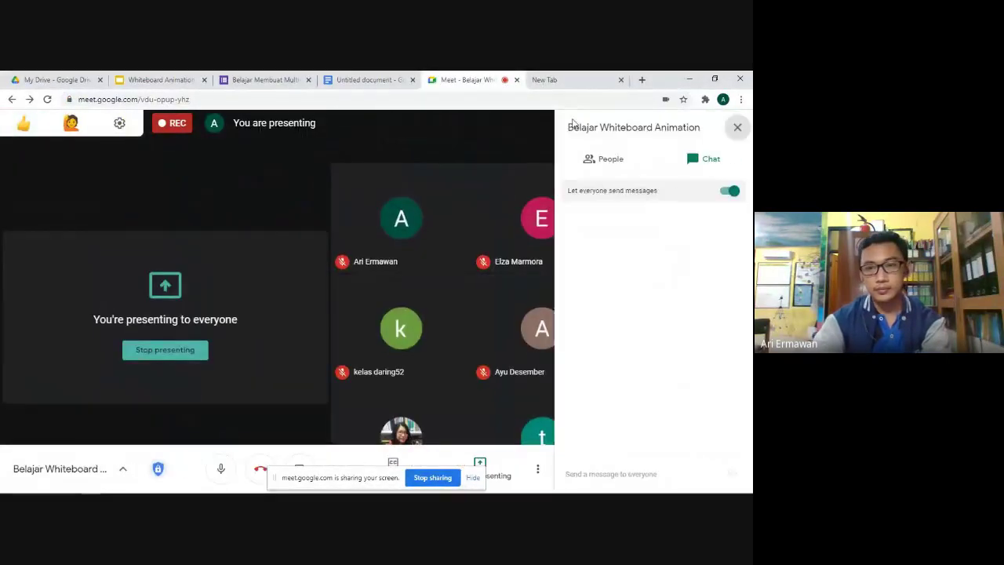
left_click(620, 473)
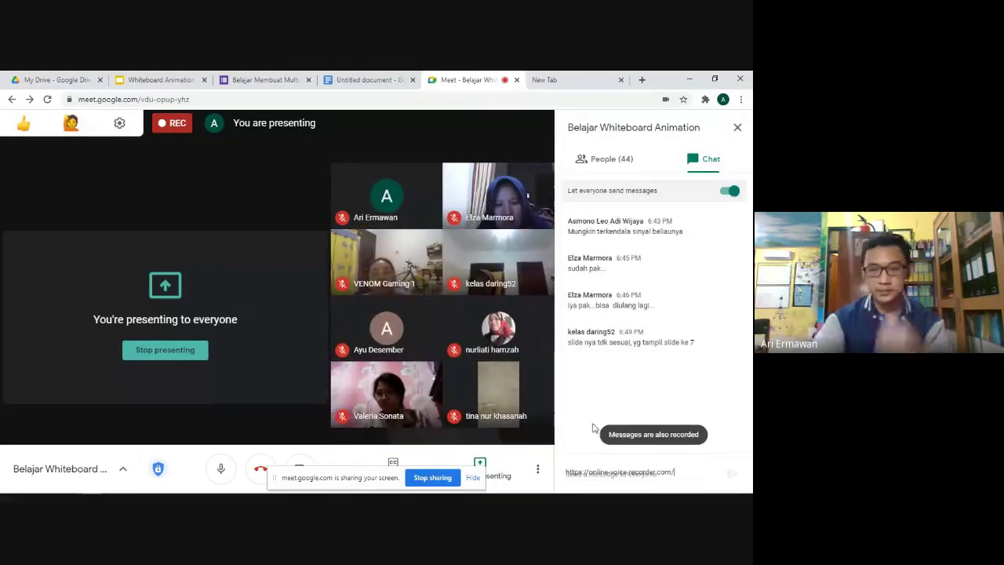
key("ctrl+v")
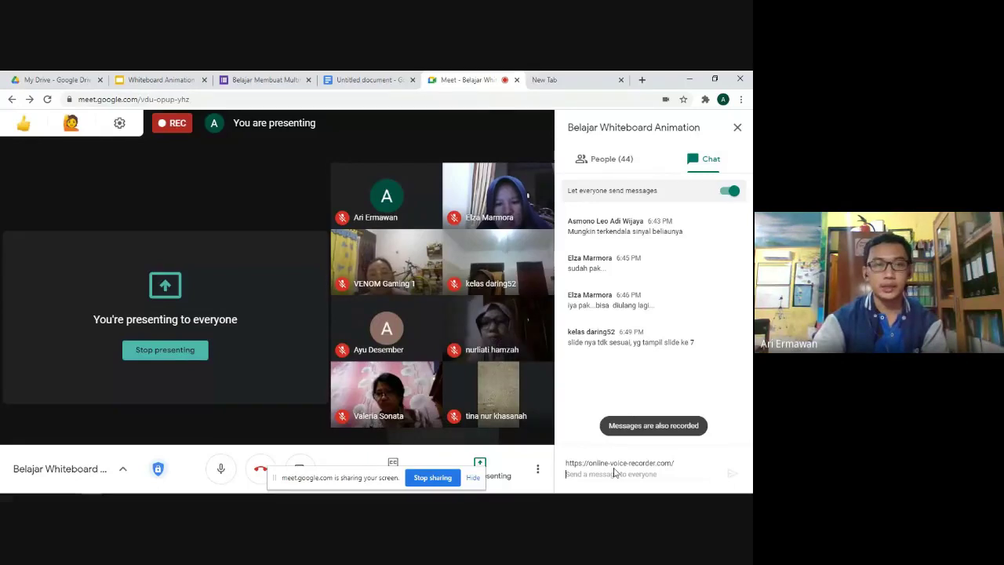
key("Return")
Return from the Meet call to the online voice recorder, start a trial recording and allow the site to use the microphone.
left_click(690, 81)
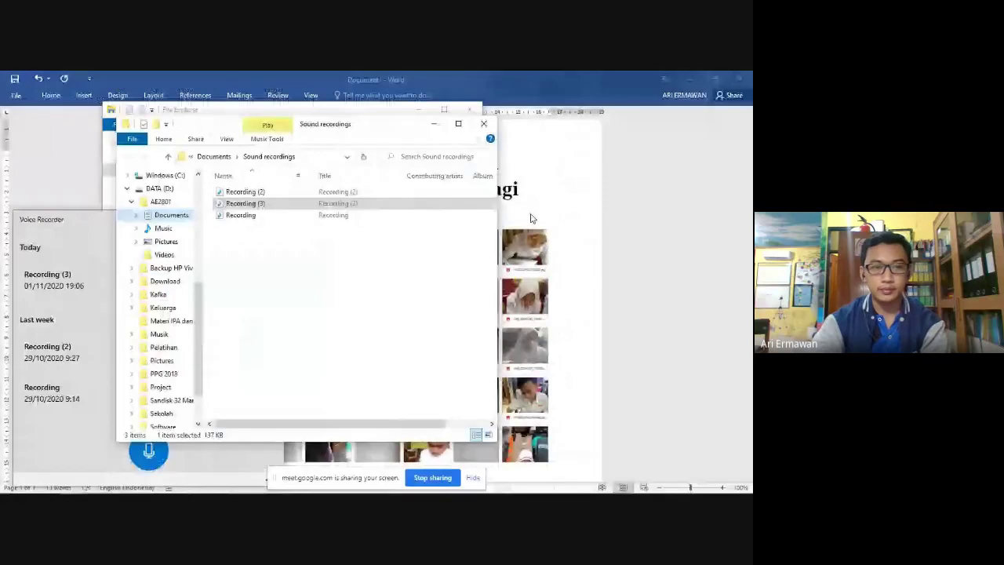
mouse_move(182, 488)
left_click(175, 486)
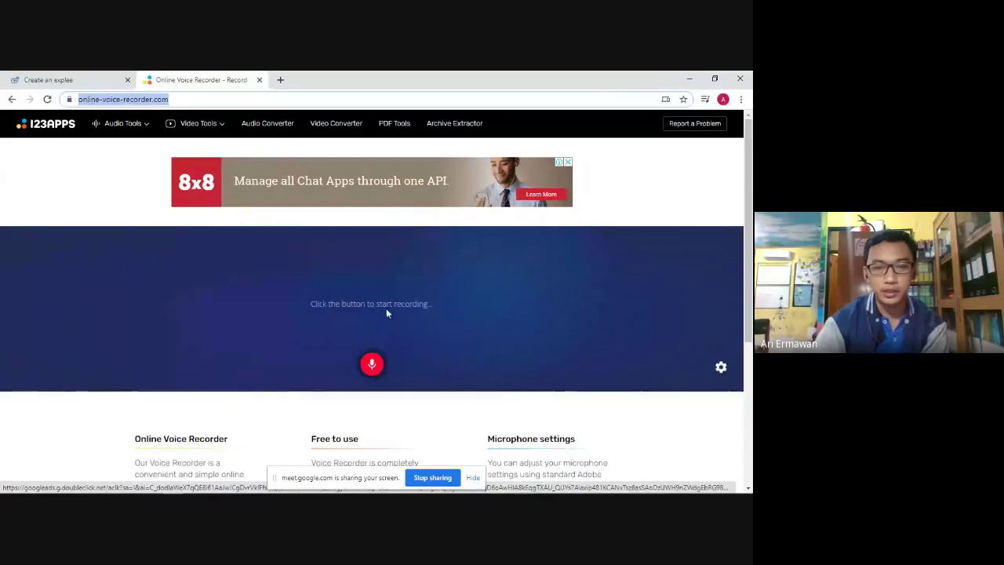
left_click(371, 366)
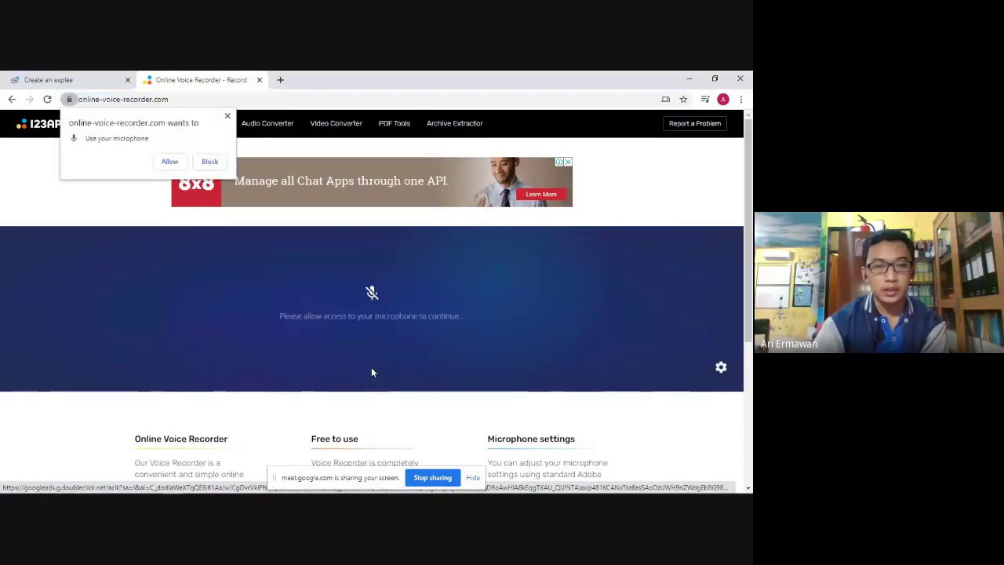
left_click(169, 164)
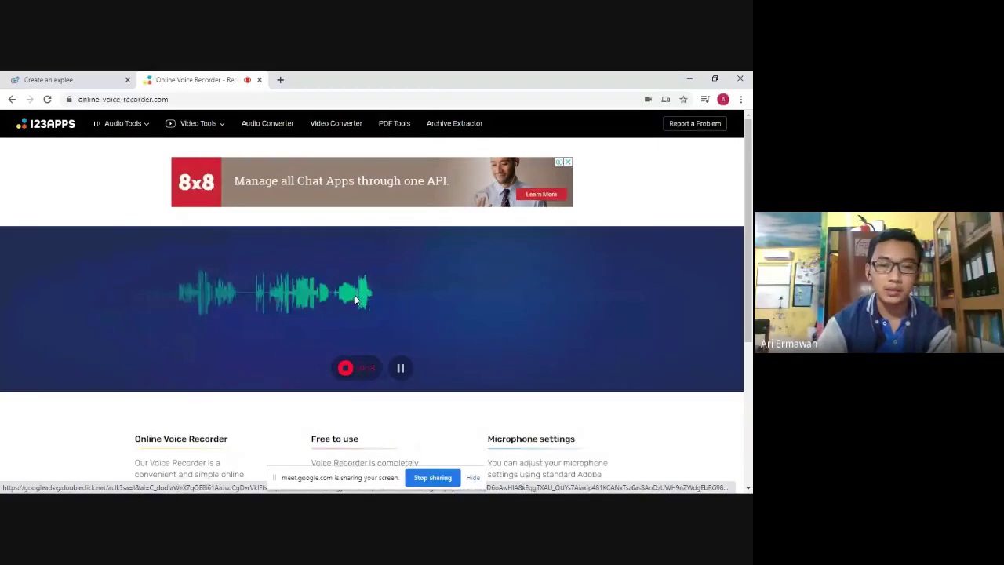
Stop the trial recording and discard it.
left_click(346, 369)
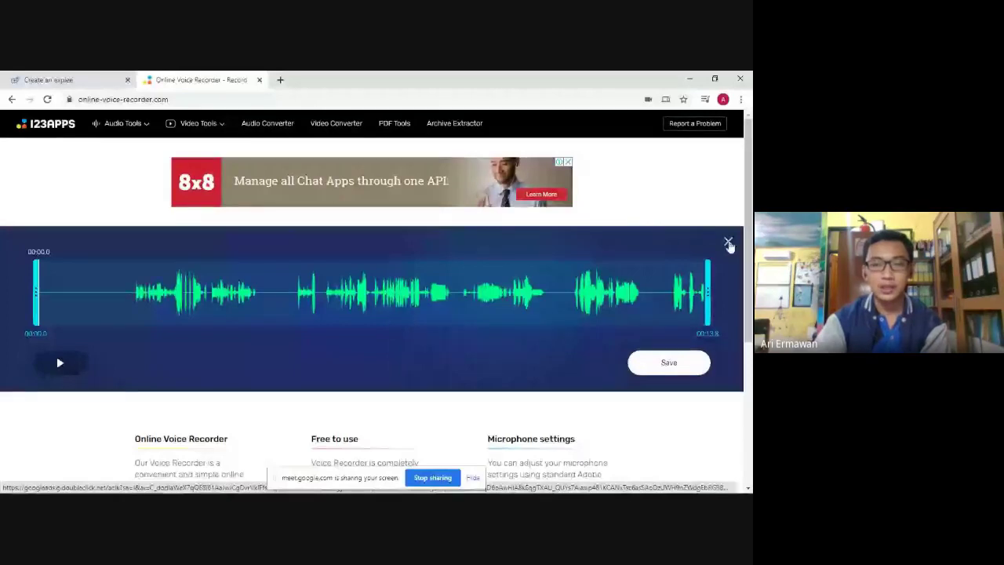
left_click(728, 241)
left_click(372, 308)
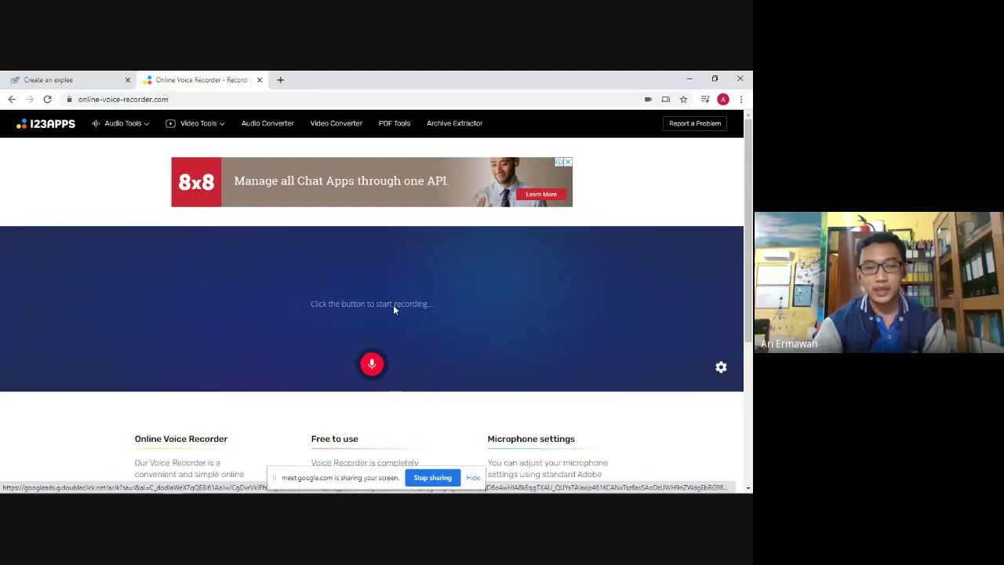
Record a new voice-over clip and trim its silent start and end to 00:00.5 and 00:03.4.
left_click(369, 368)
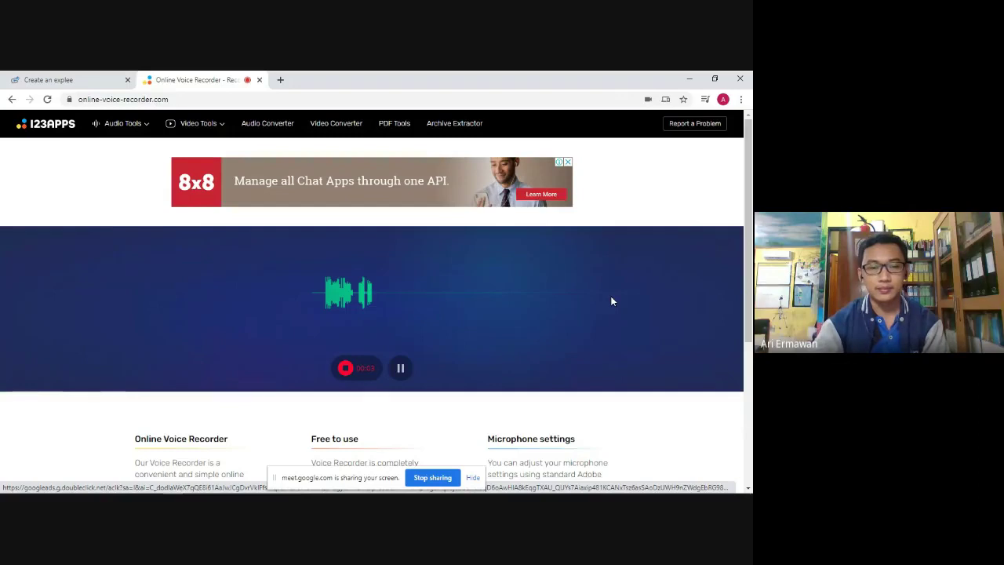
left_click(345, 368)
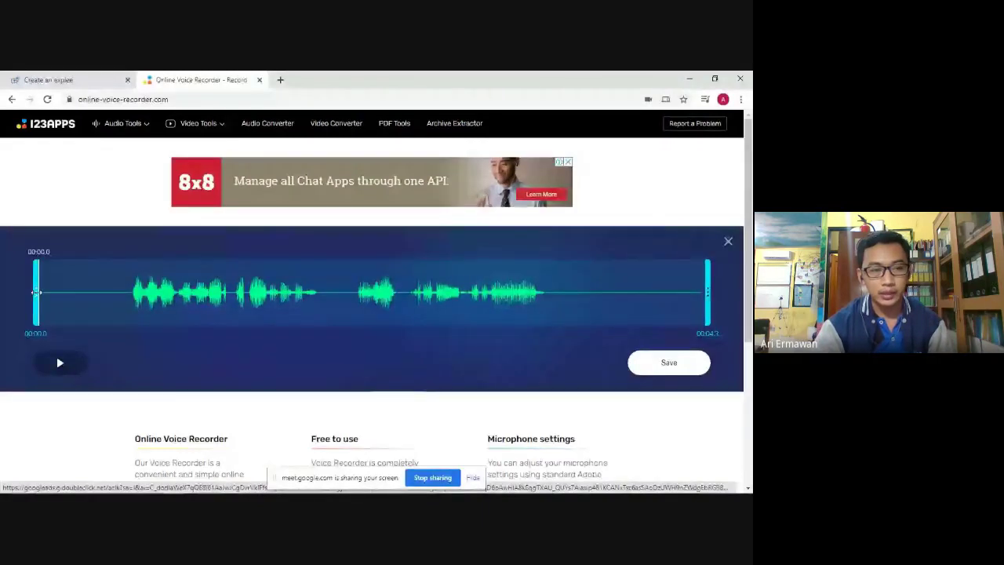
left_click_drag(36, 292, 113, 300)
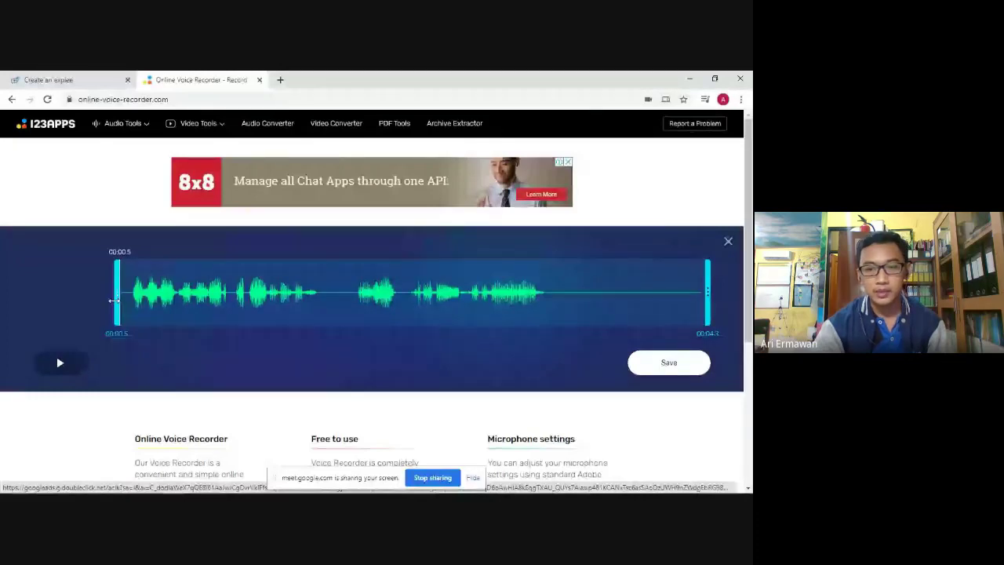
left_click_drag(707, 294, 557, 295)
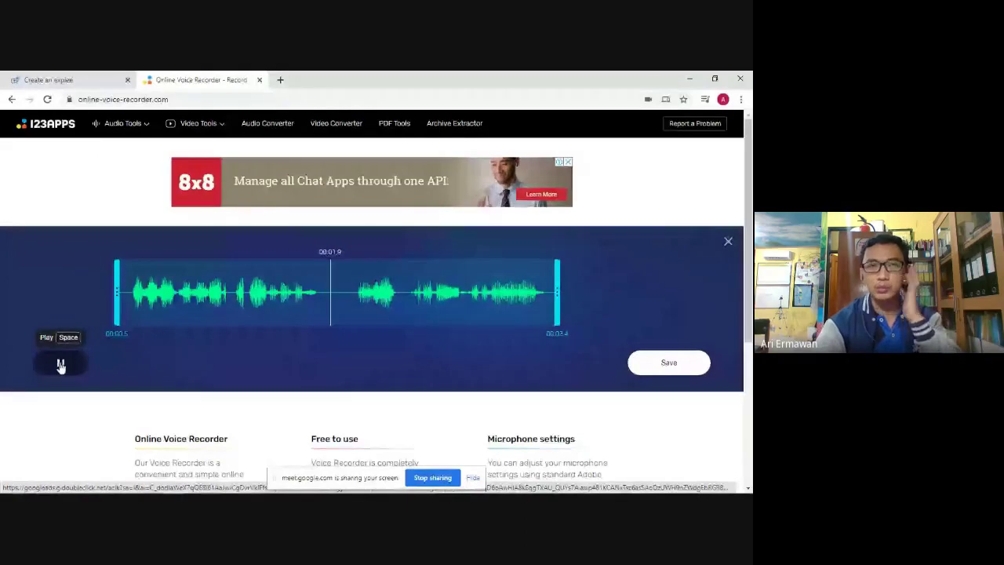
Save the trimmed recording after a playback check and show the downloaded MP3 in its folder.
left_click(60, 363)
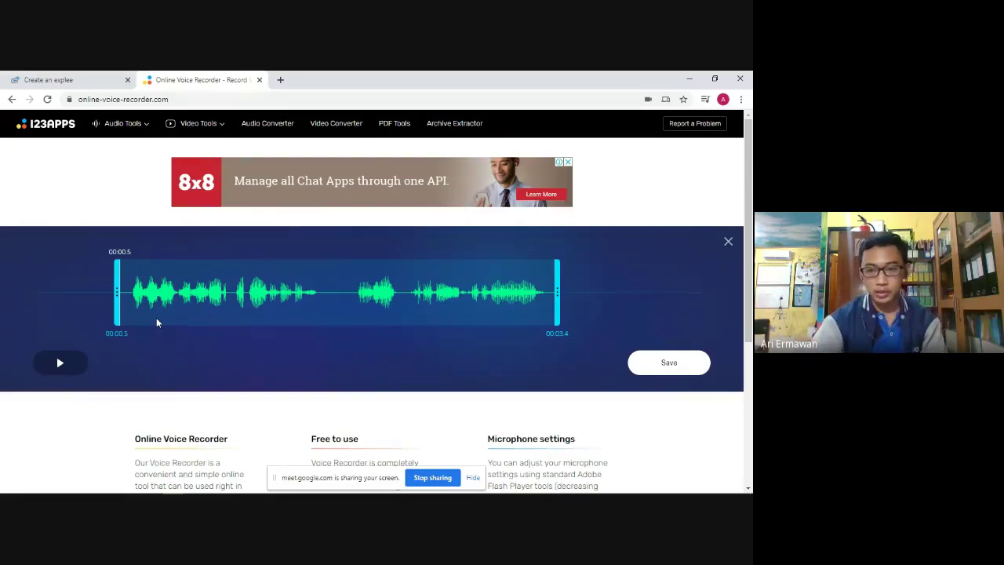
left_click(668, 364)
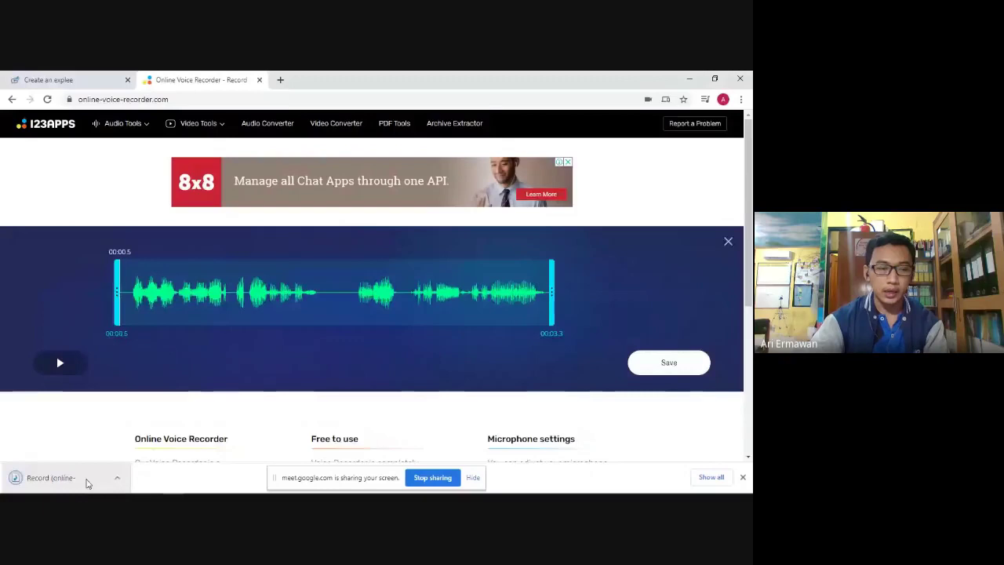
left_click(116, 476)
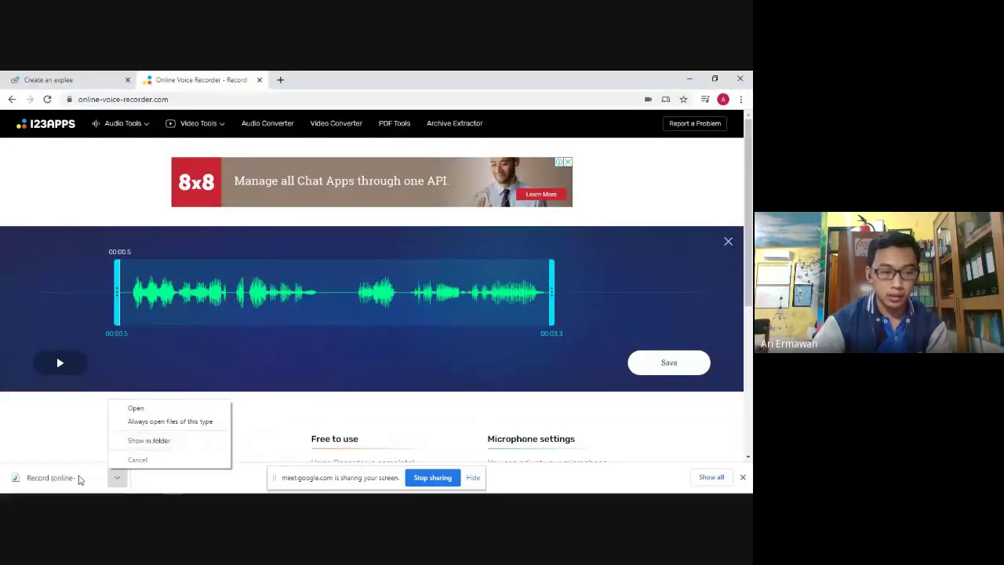
left_click(158, 441)
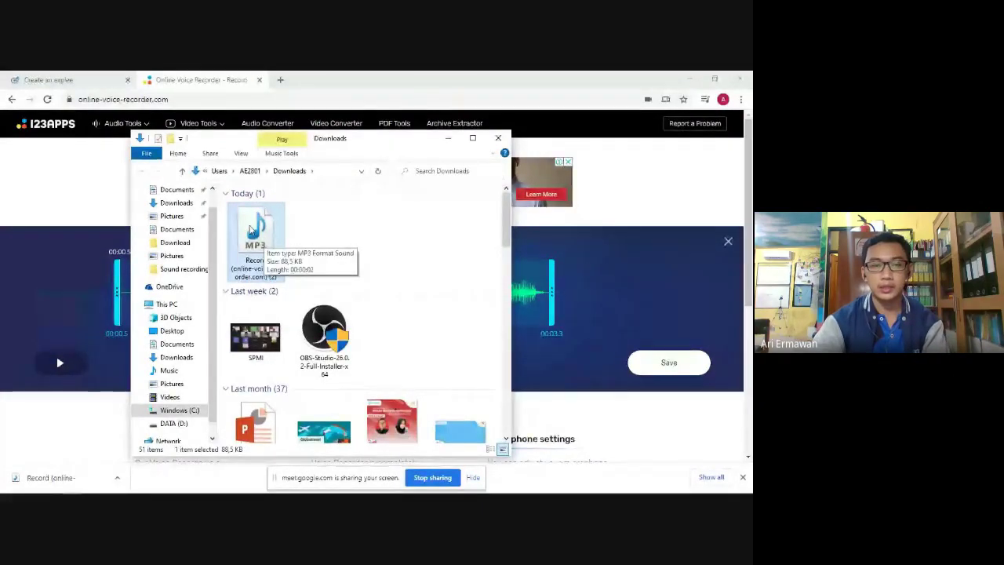
Rename the downloaded MP3 recording as Slide 1.
right_click(251, 229)
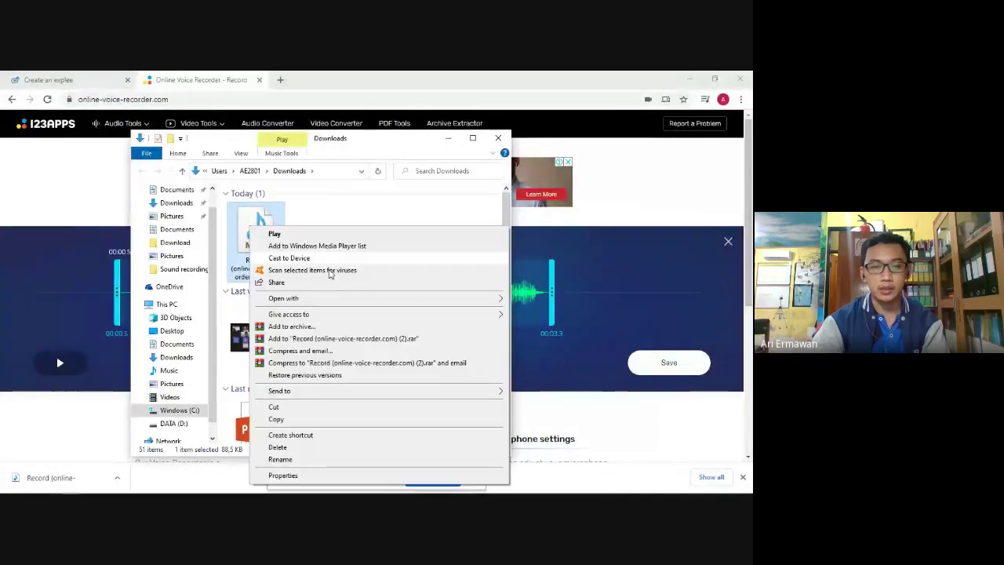
key("m")
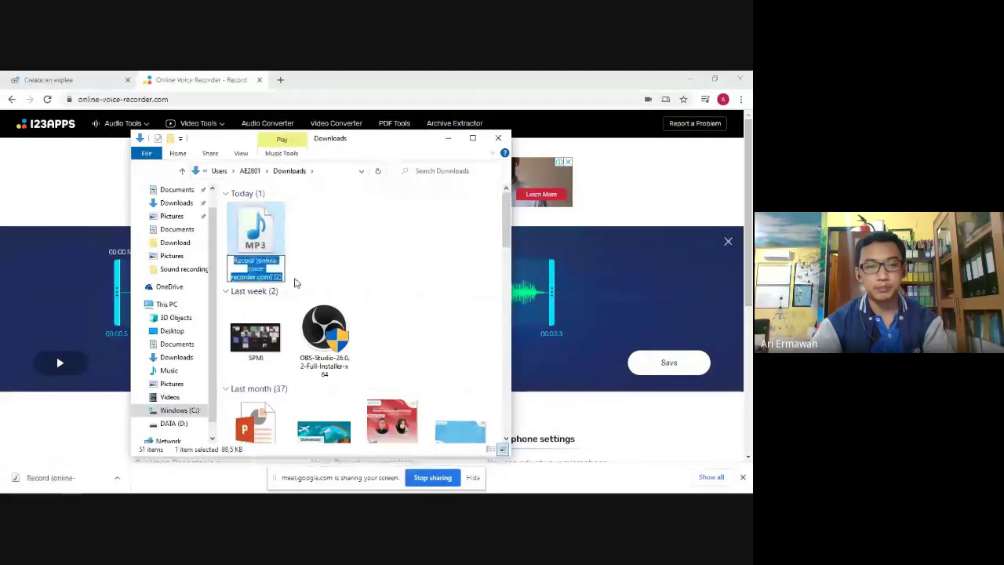
type("Slide")
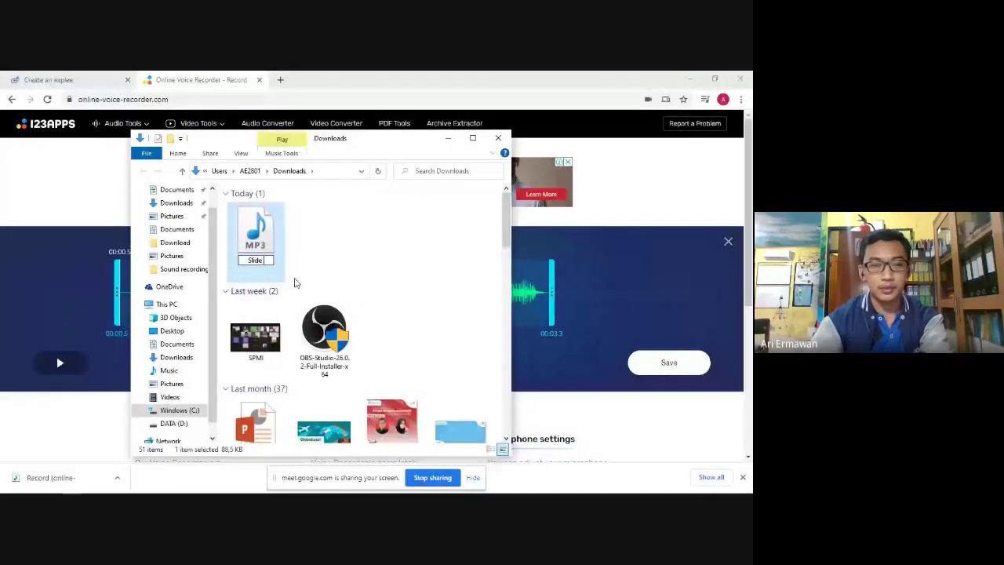
type(" 1")
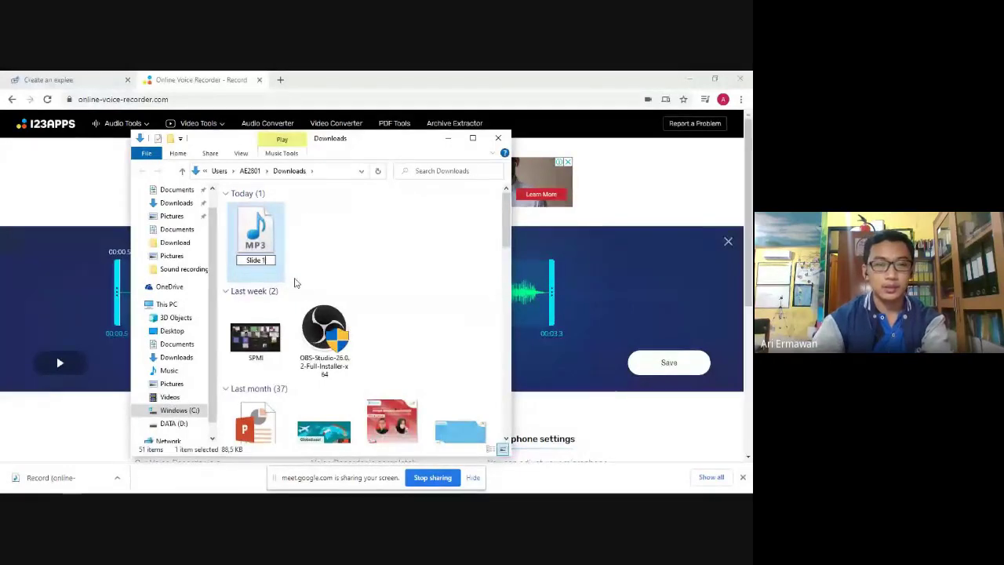
key("Return")
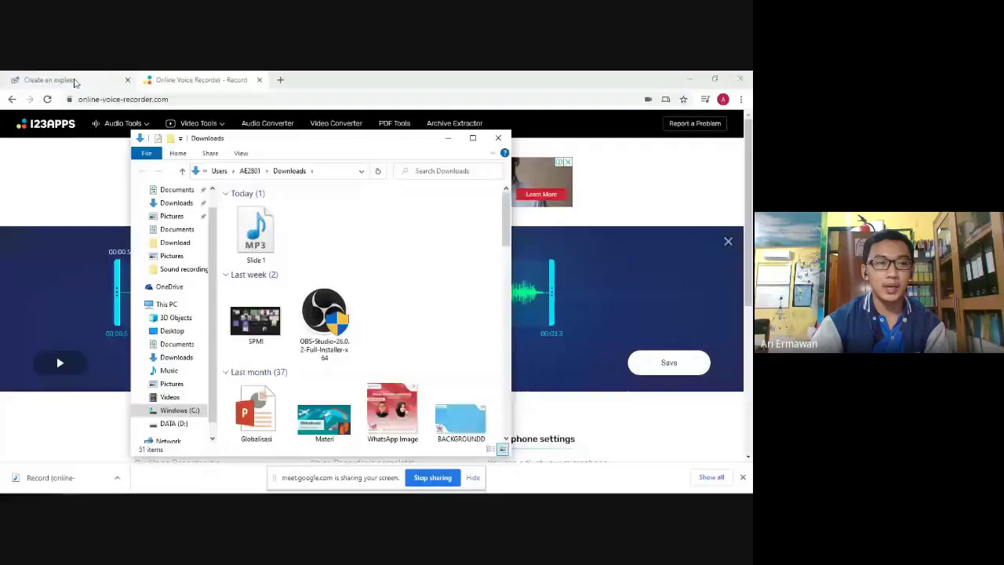
Switch back to the Metamorfosis project in Explee and open the upload area for audio files.
left_click(74, 82)
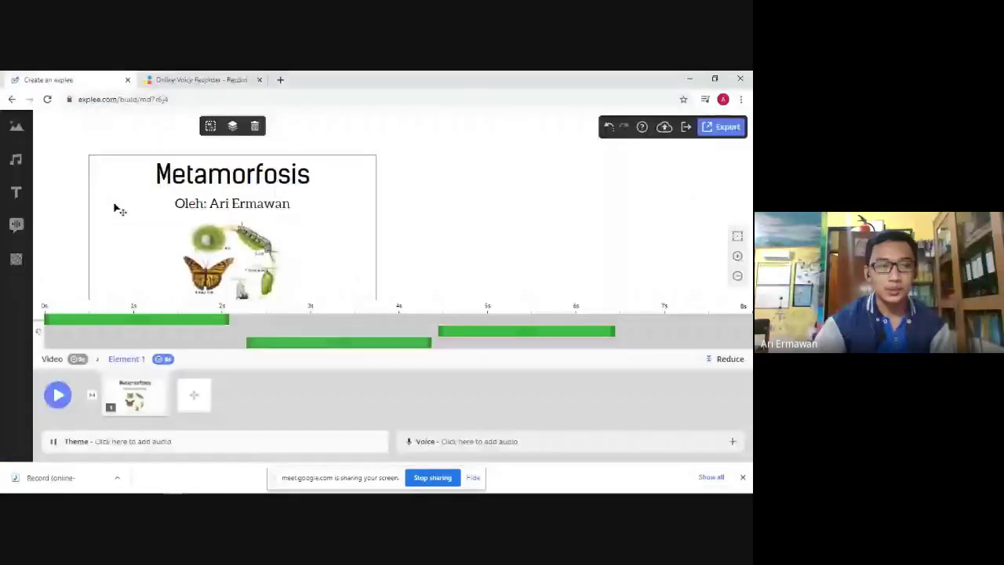
left_click(16, 161)
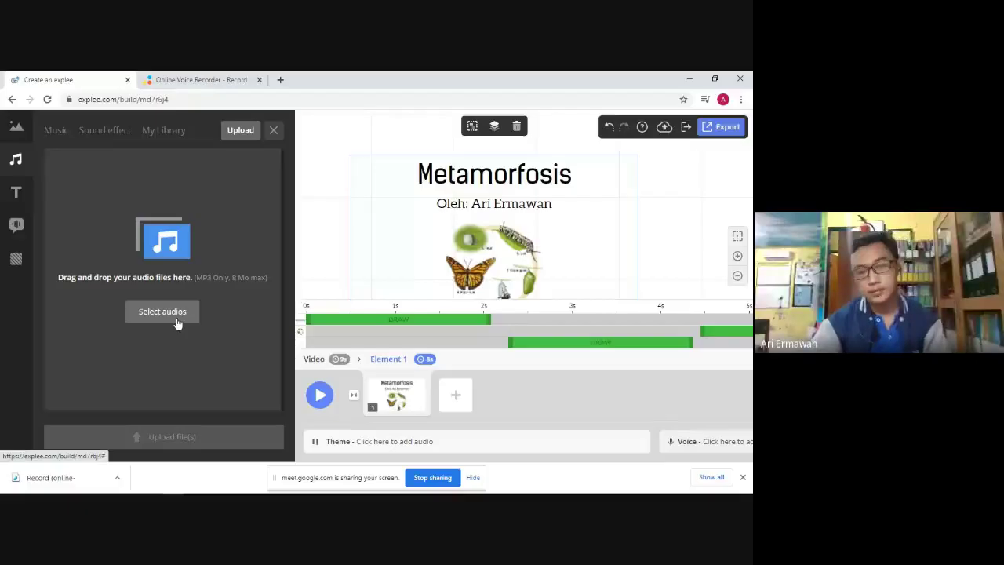
left_click(174, 312)
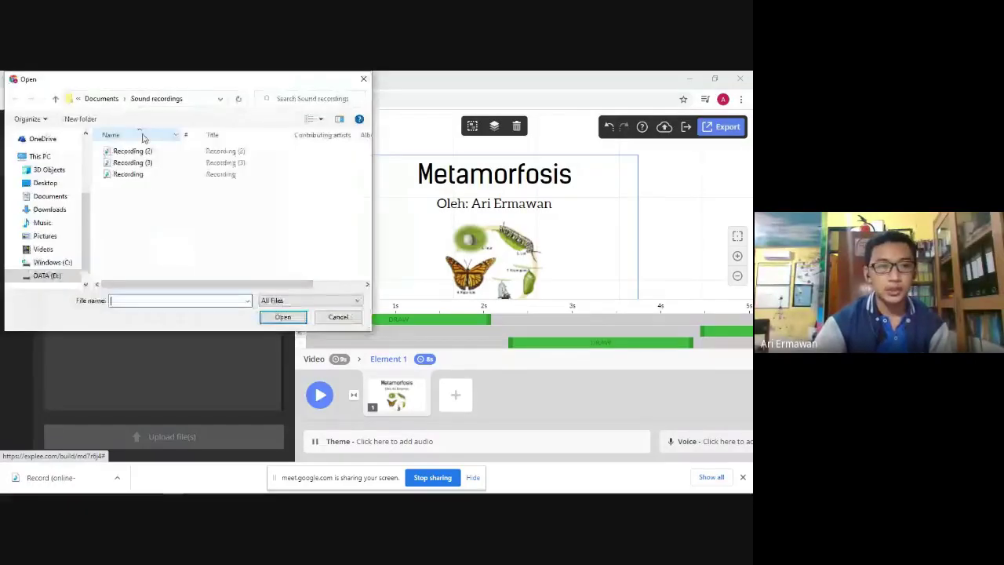
left_click(106, 100)
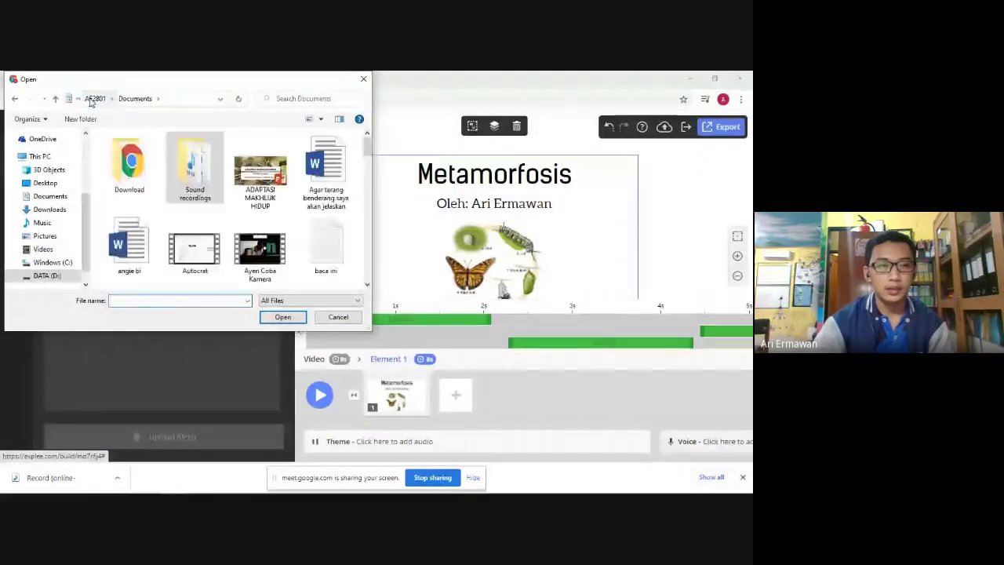
left_click(93, 99)
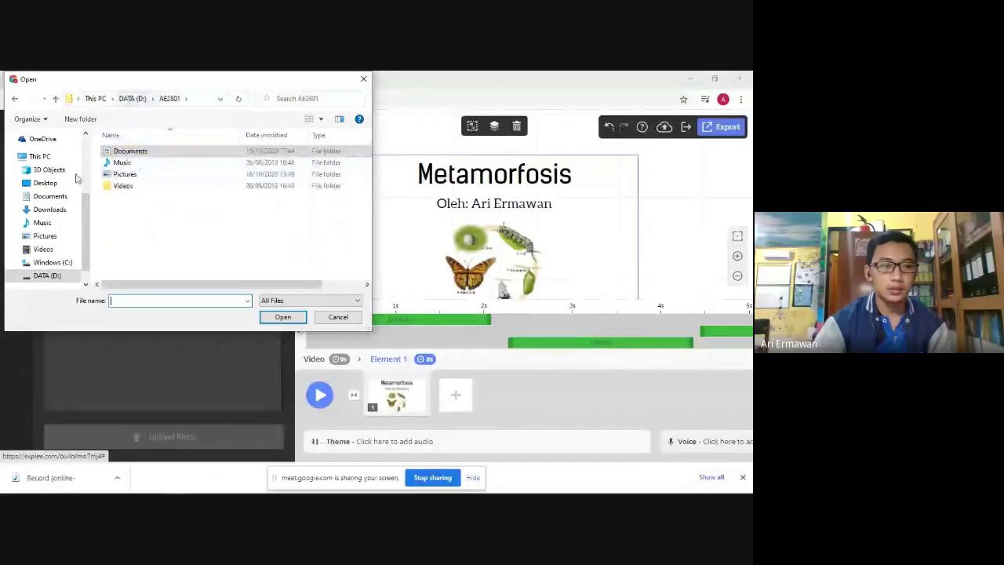
scroll(46, 279, "down", 1)
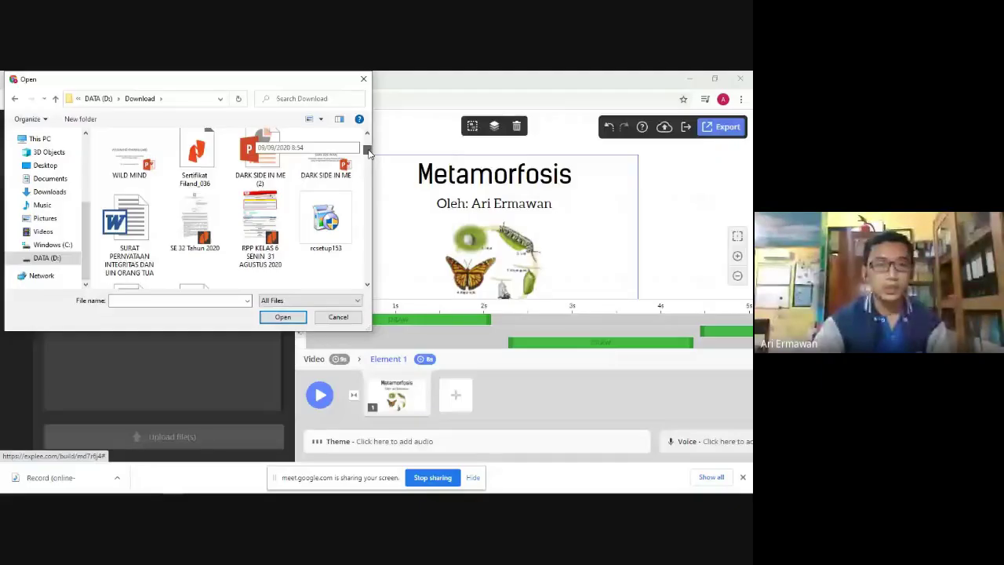
left_click_drag(368, 151, 357, 316)
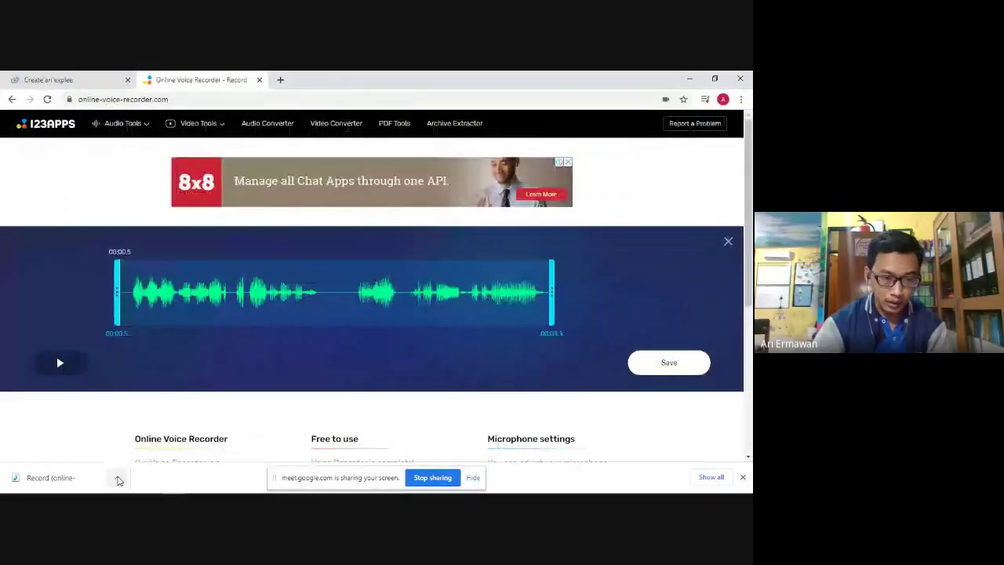
Check in File Explorer which folder holds the Slide 1 MP3.
left_click(118, 478)
left_click(162, 442)
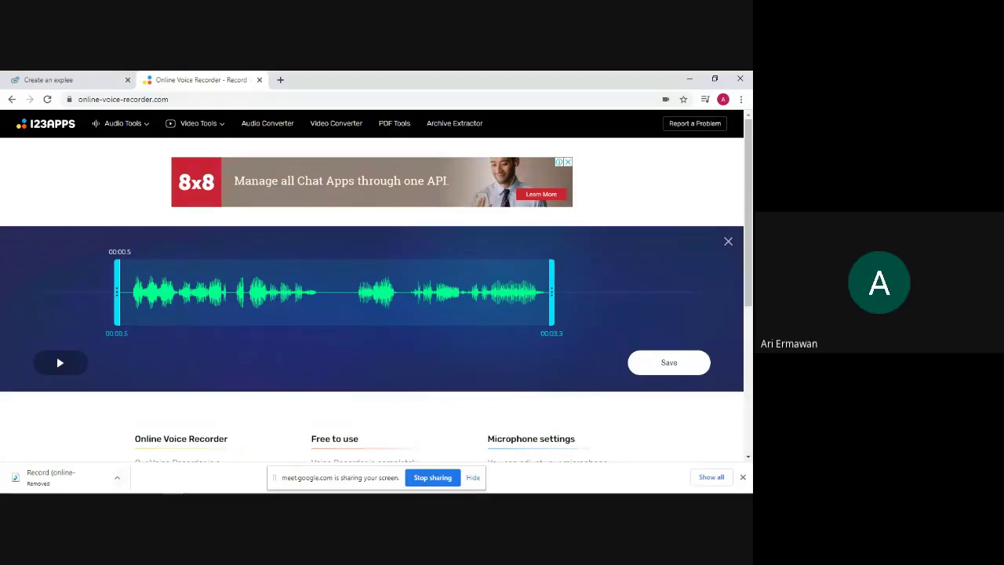
mouse_move(146, 491)
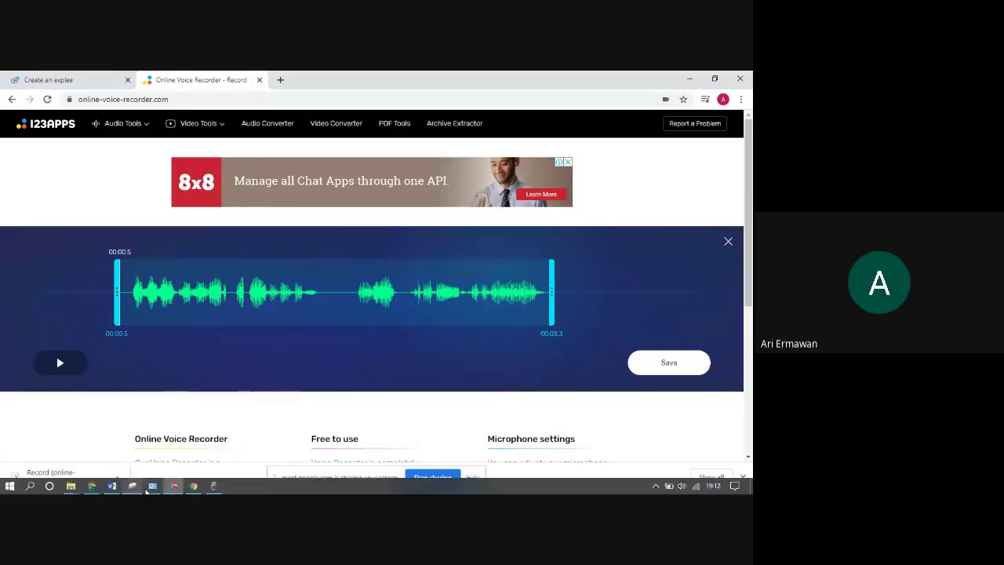
left_click(71, 486)
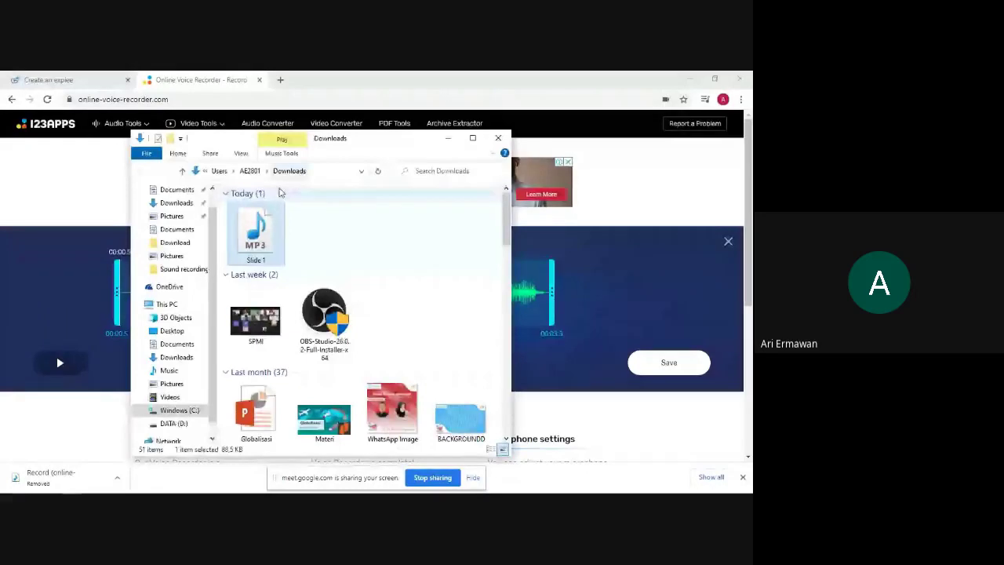
left_click(448, 138)
Upload Slide 1.mp3 from the Downloads folder to the audio library of the Explee project.
left_click(49, 80)
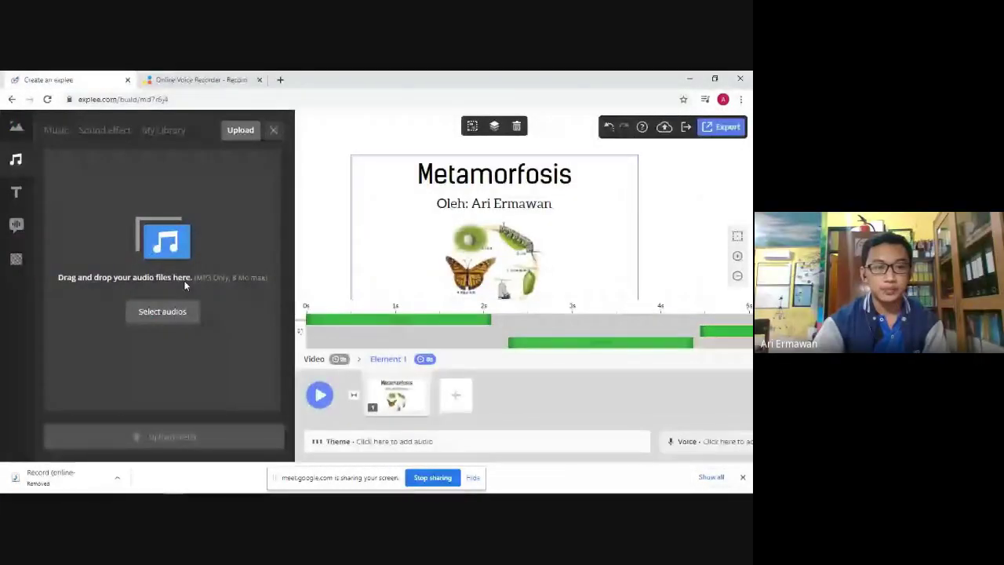
left_click(162, 311)
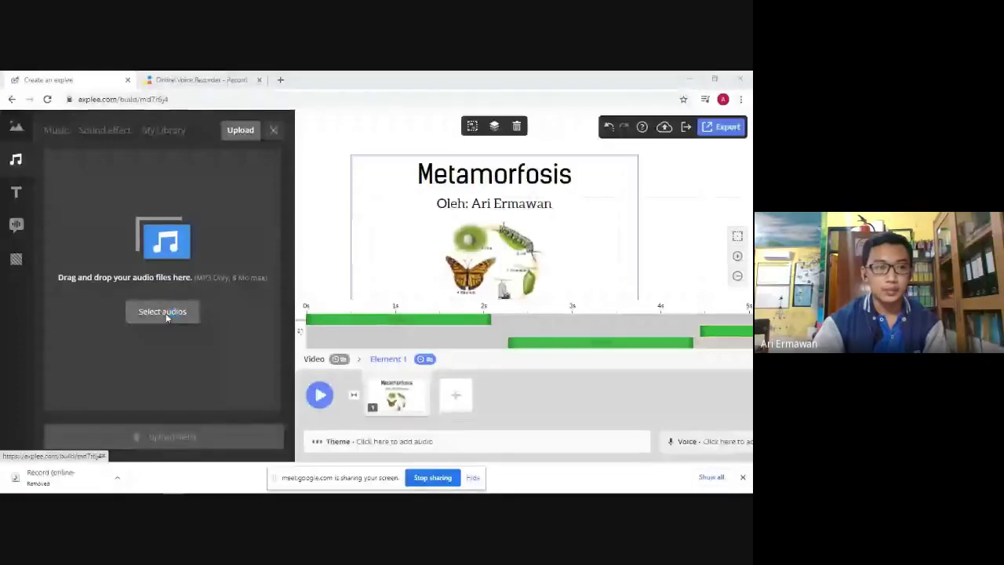
left_click(47, 210)
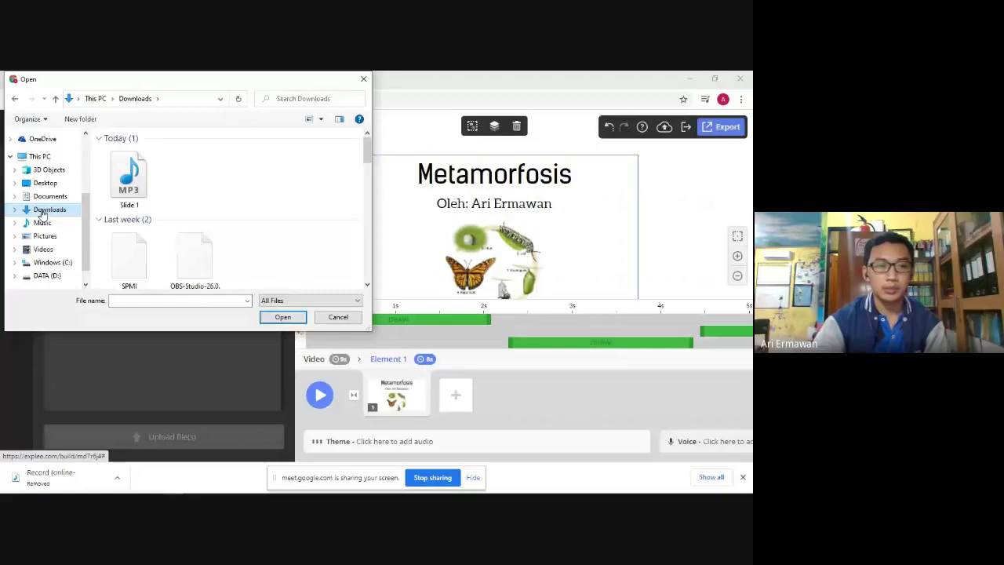
left_click(128, 189)
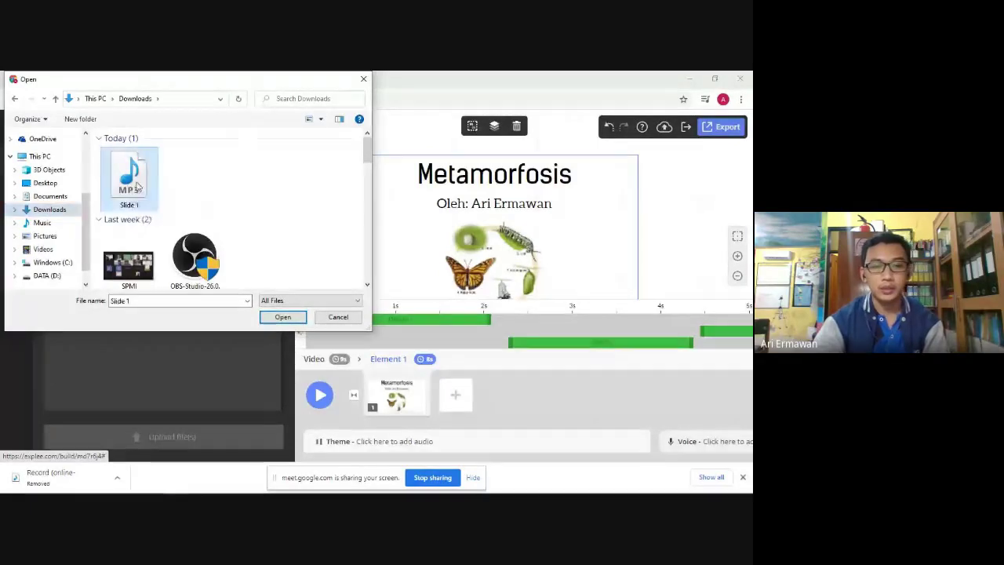
left_click(282, 317)
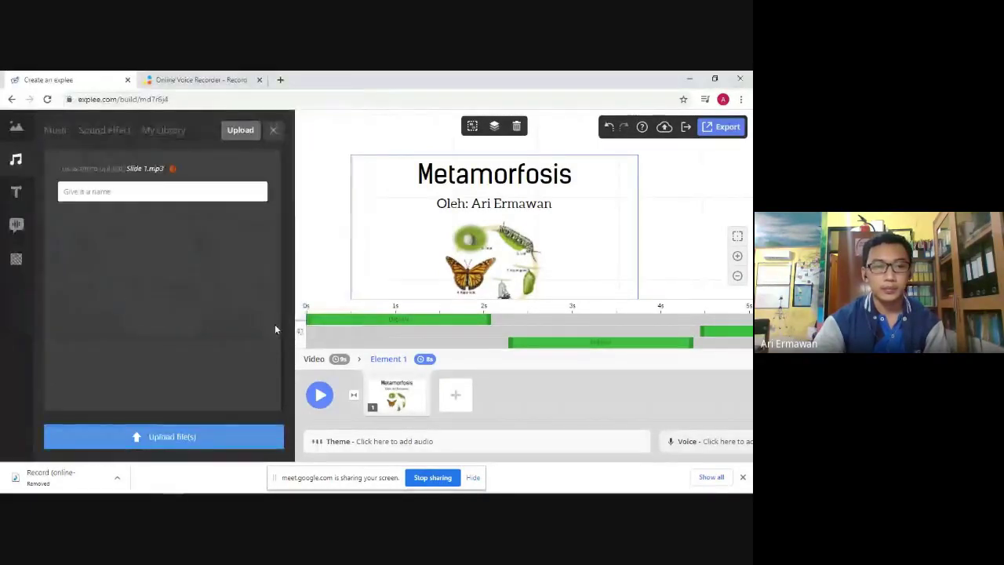
left_click(158, 438)
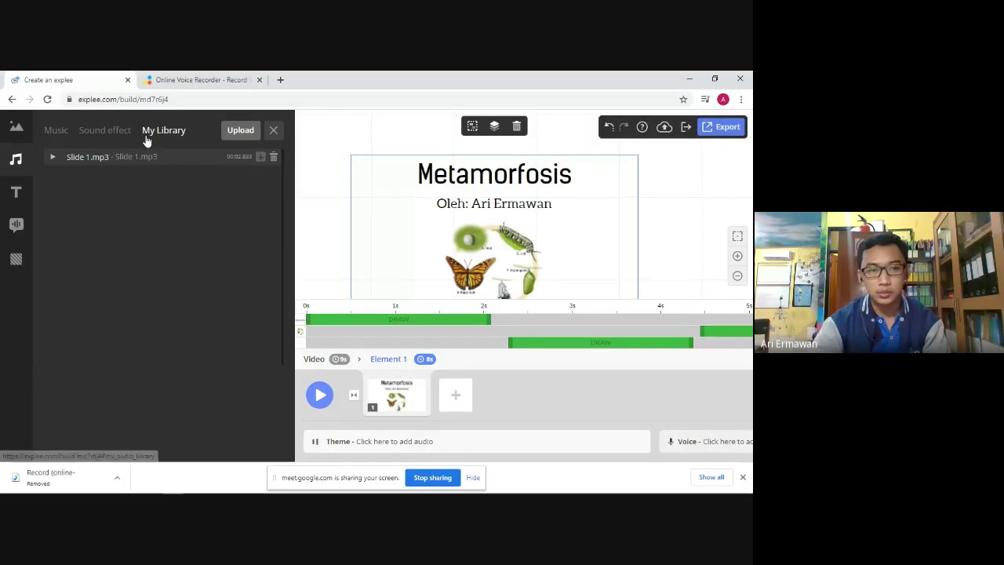
Add the Slide 1.mp3 recording from the audio library to the title scene's timeline.
left_click(49, 159)
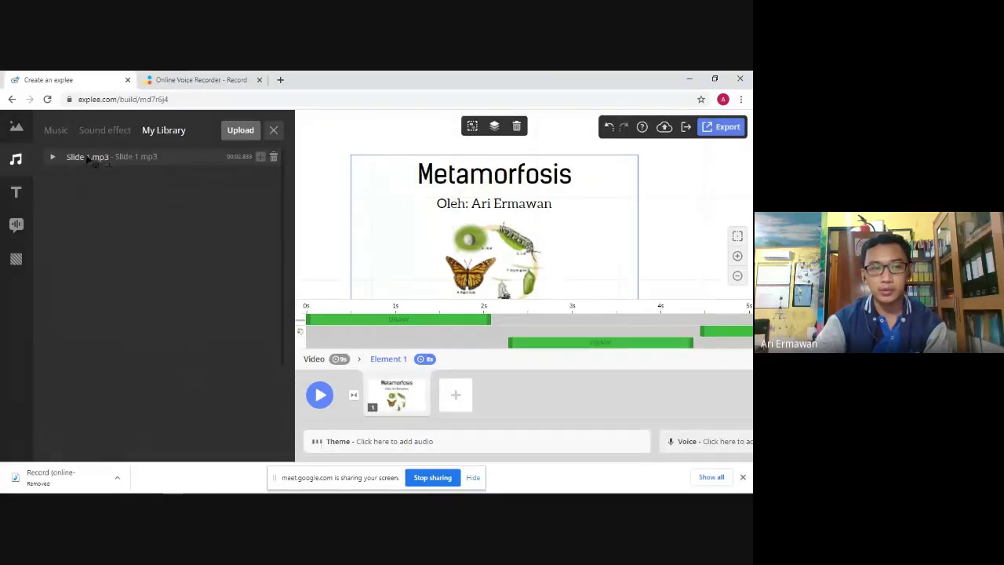
left_click_drag(87, 157, 125, 392)
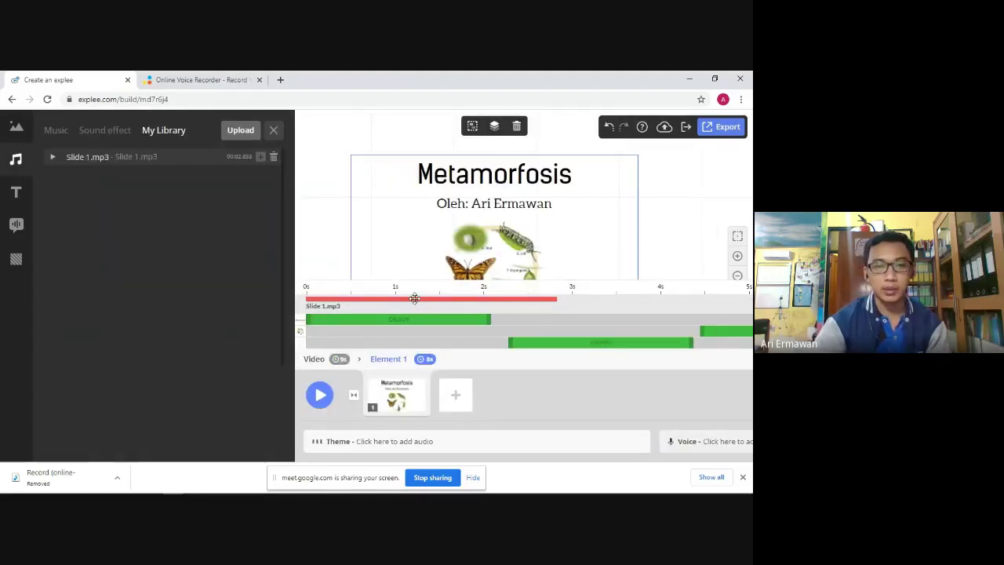
left_click(273, 131)
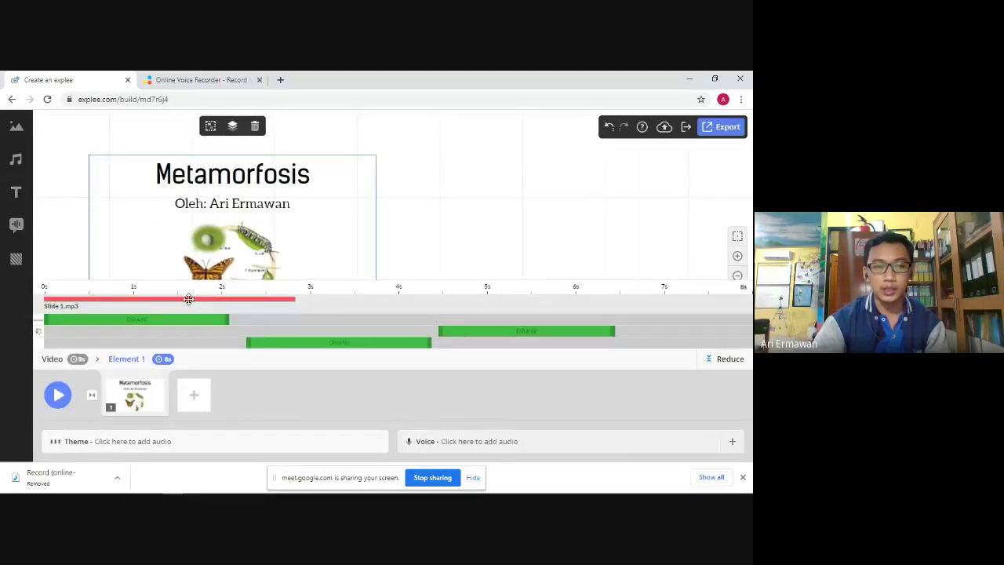
Shift the Slide 1.mp3 clip to start at about 4.3 s on the timeline and preview the title scene.
left_click_drag(189, 299, 526, 305)
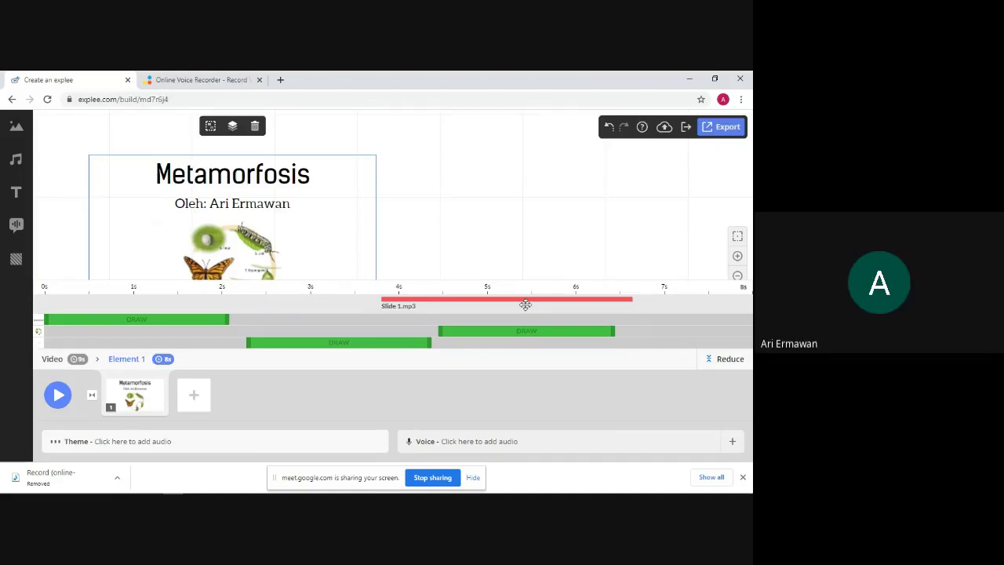
left_click_drag(525, 305, 572, 305)
left_click(57, 395)
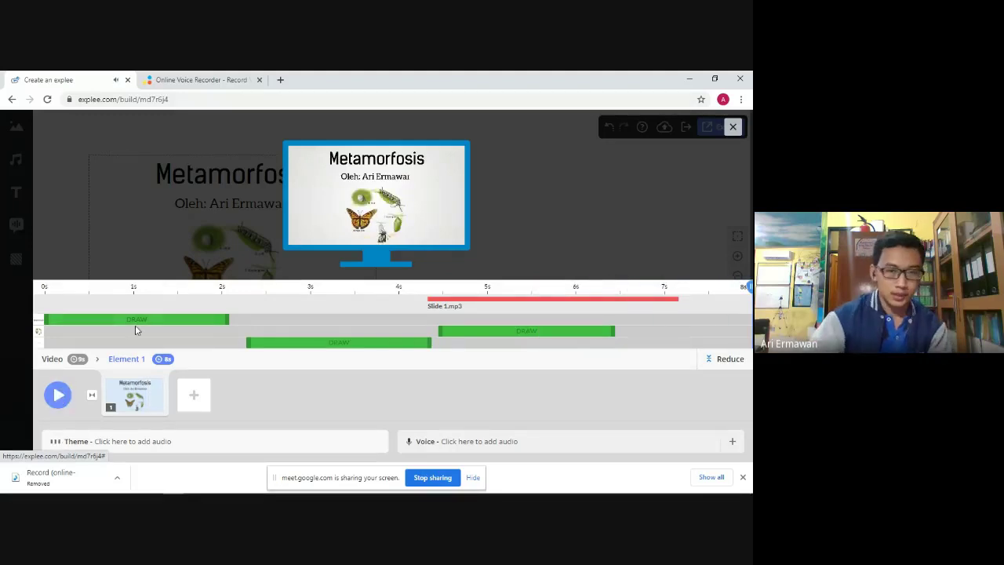
left_click(135, 239)
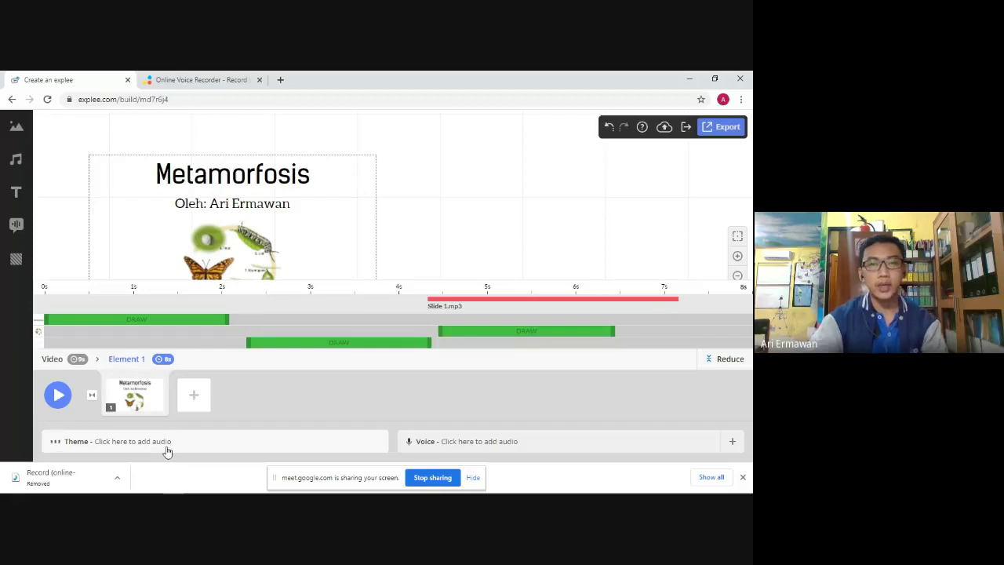
Set the Feeling Lucky track as the video's theme music and lower its volume.
left_click(16, 163)
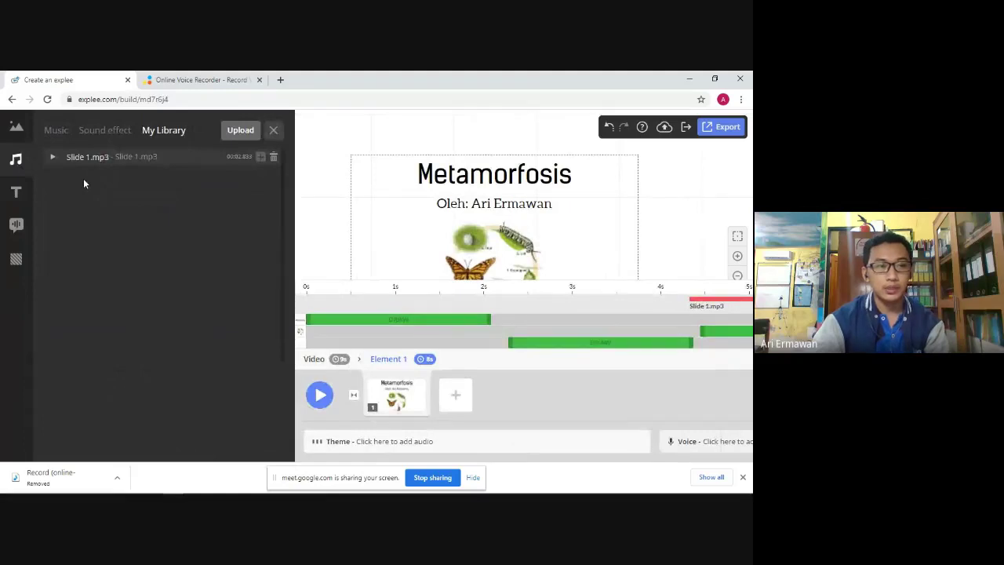
left_click(56, 130)
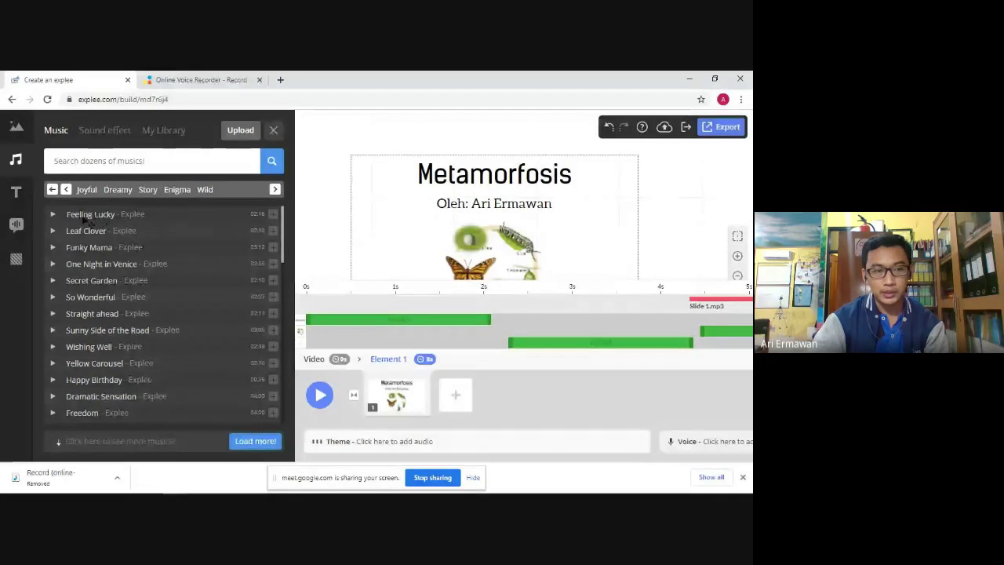
left_click(52, 214)
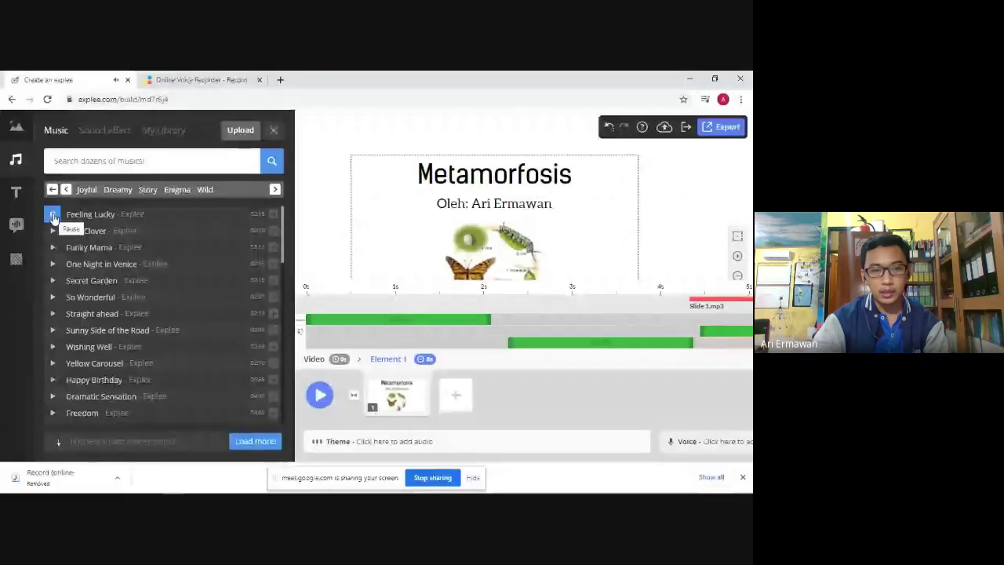
left_click_drag(53, 217, 84, 450)
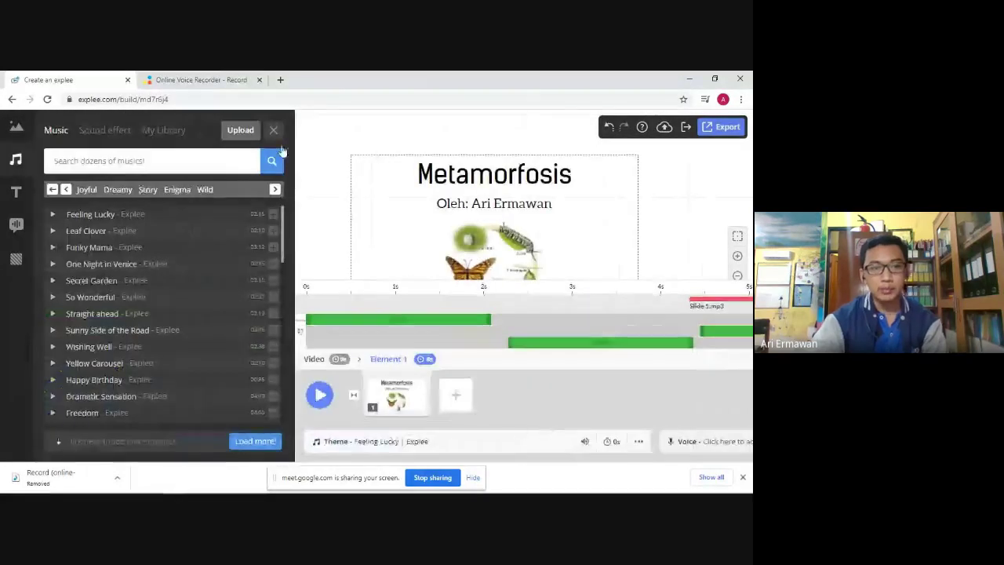
left_click(274, 131)
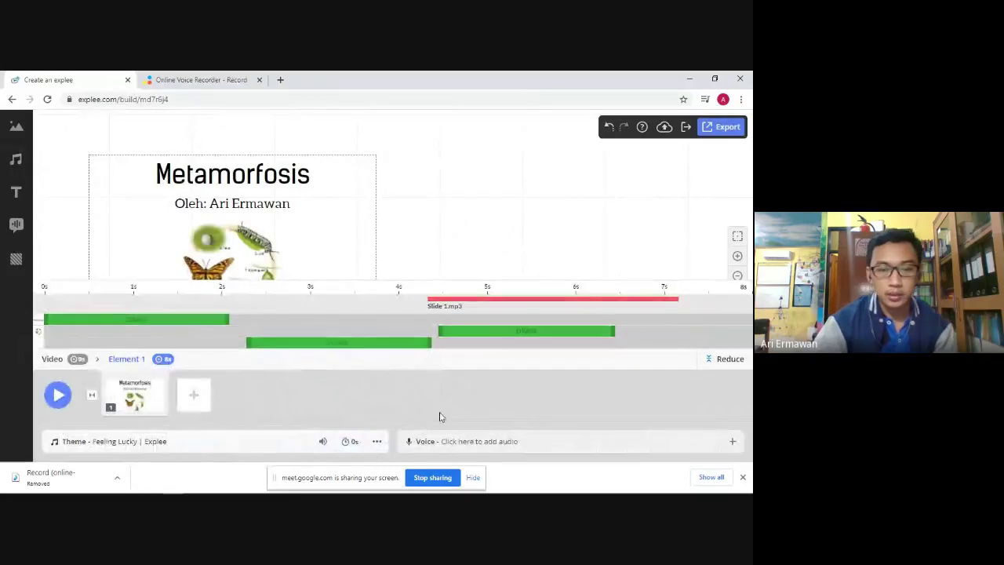
mouse_move(316, 447)
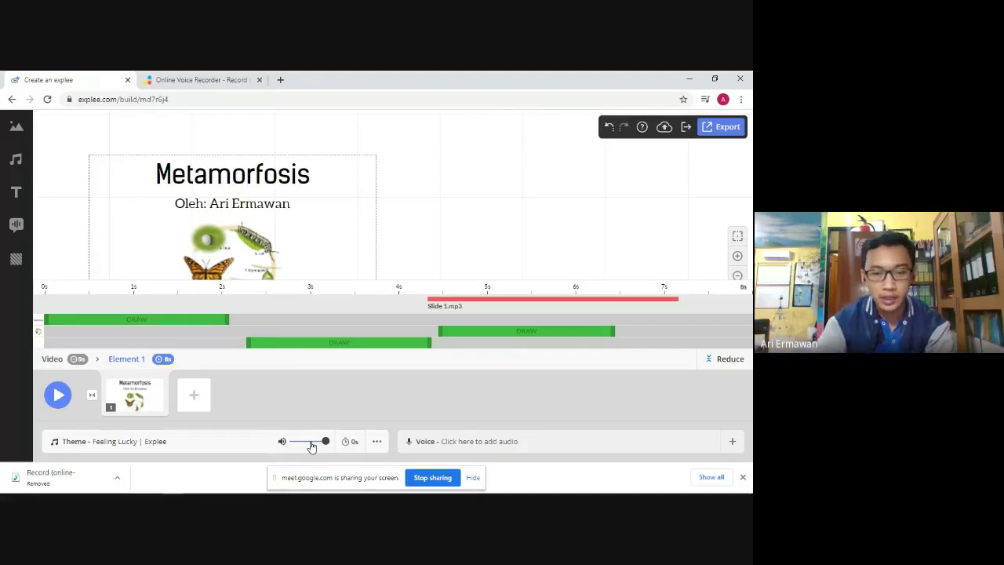
left_click_drag(324, 441, 293, 442)
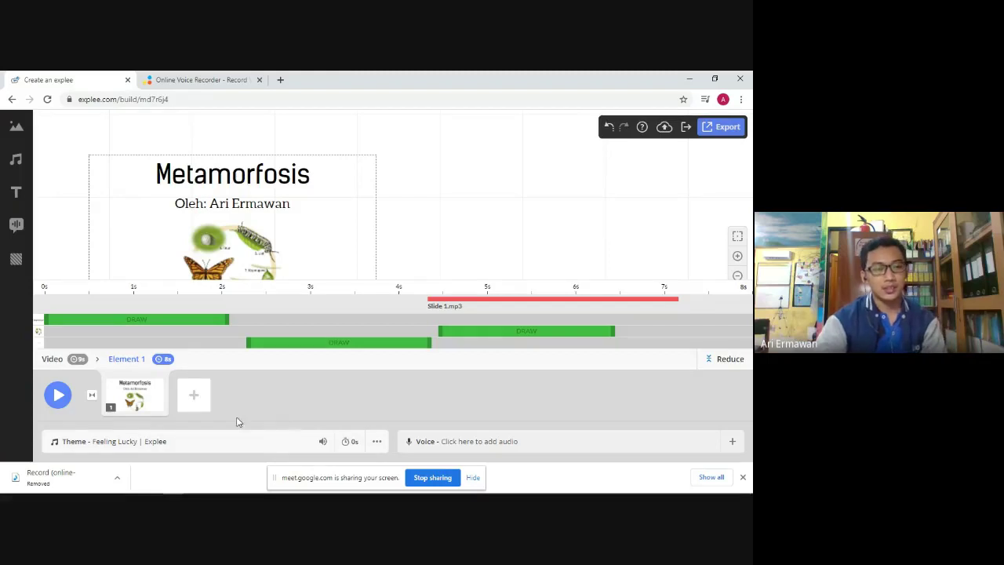
Preview the title scene with the voice-over and theme music together.
left_click(57, 396)
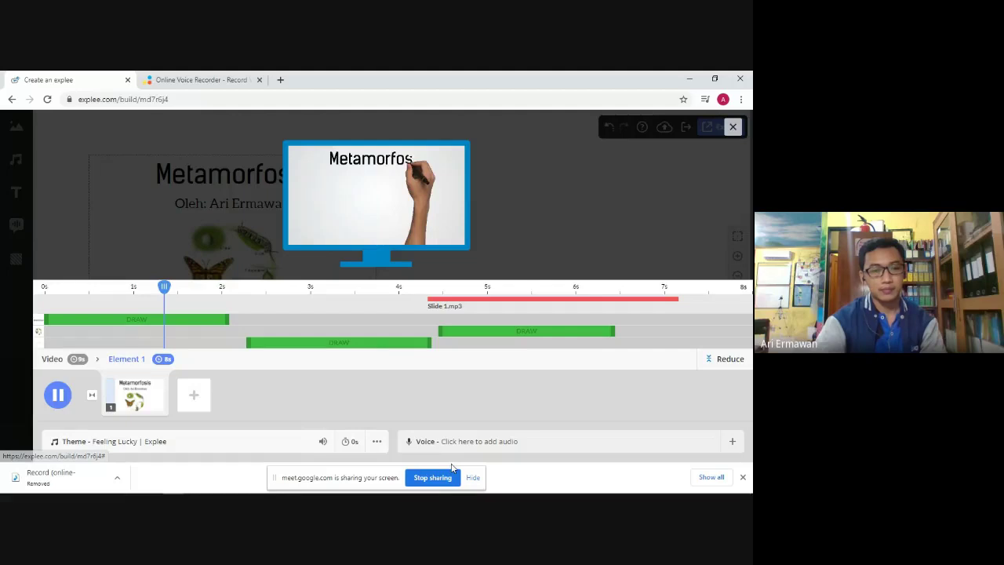
left_click(473, 477)
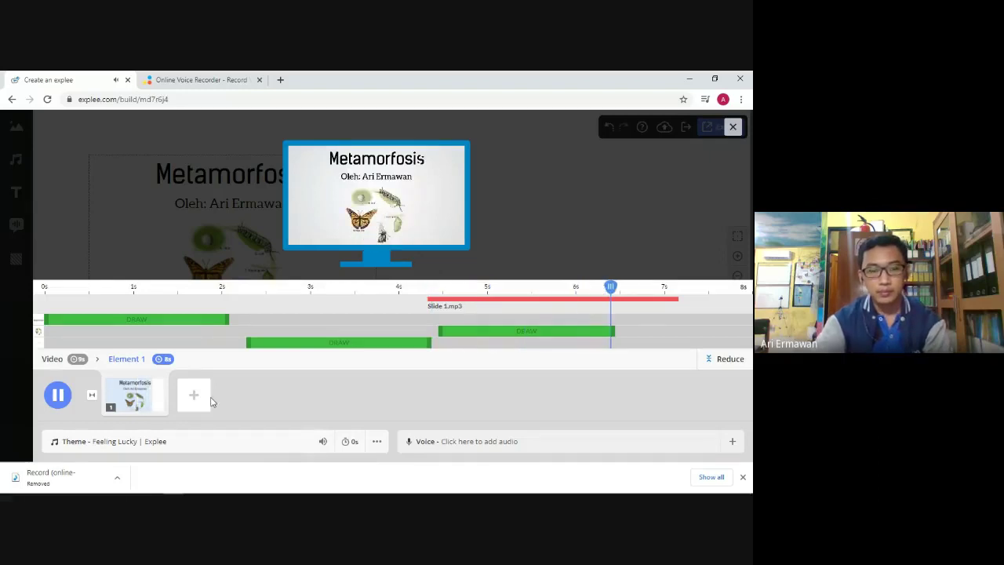
left_click(57, 394)
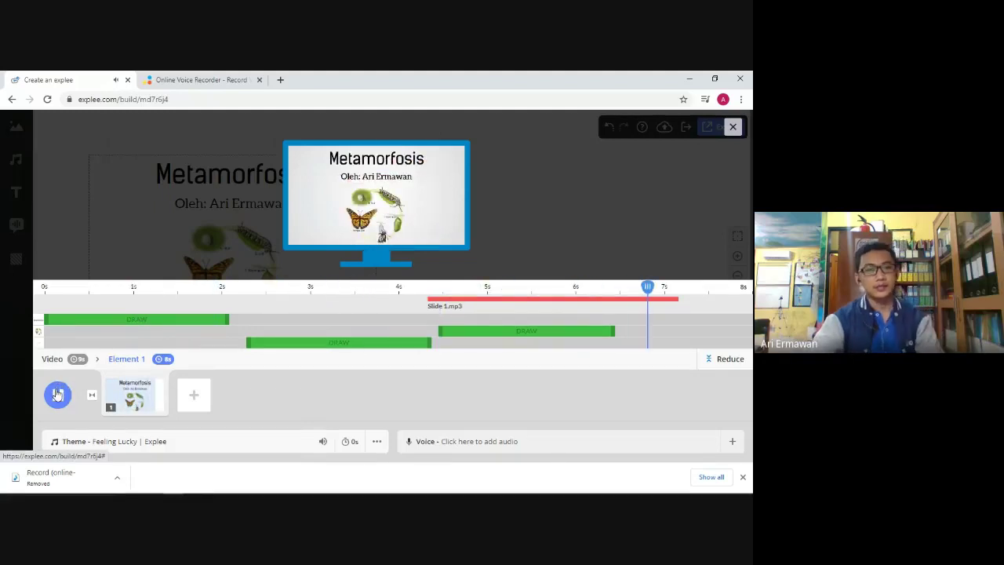
left_click(57, 394)
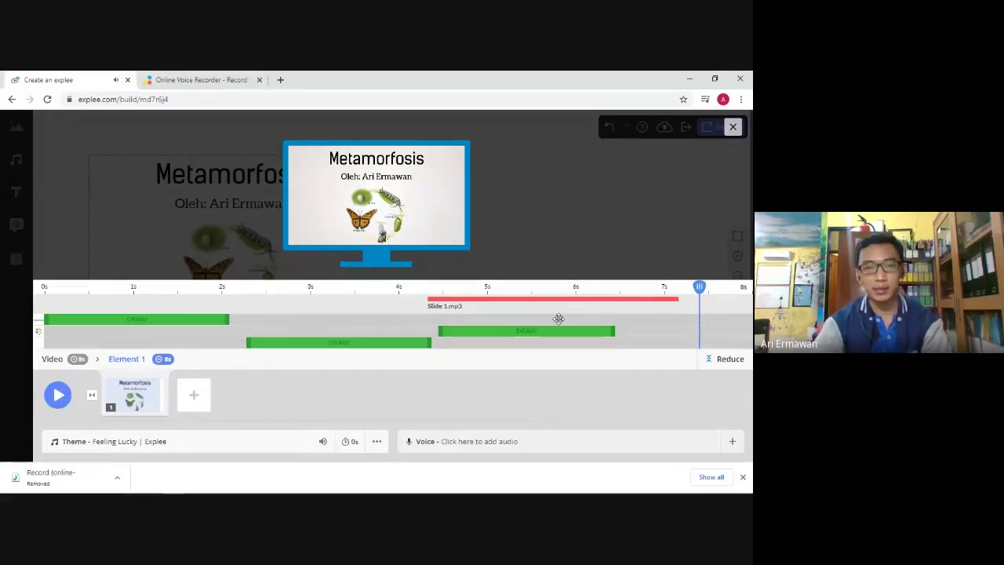
key("Escape")
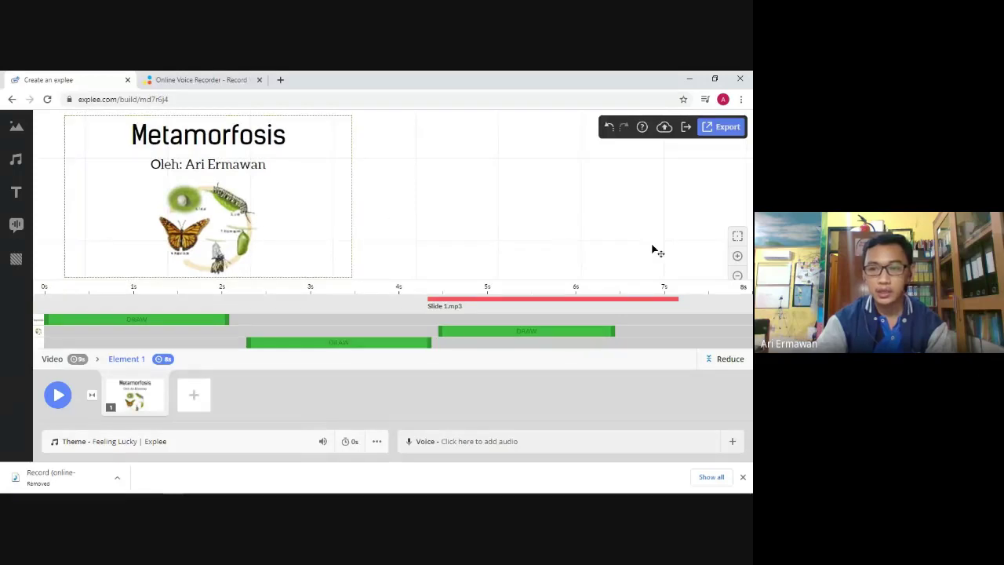
Add a title text in the Aleo font reading "Telur" beside the Metamorfosis scene as a second element.
left_click(738, 277)
left_click(738, 277)
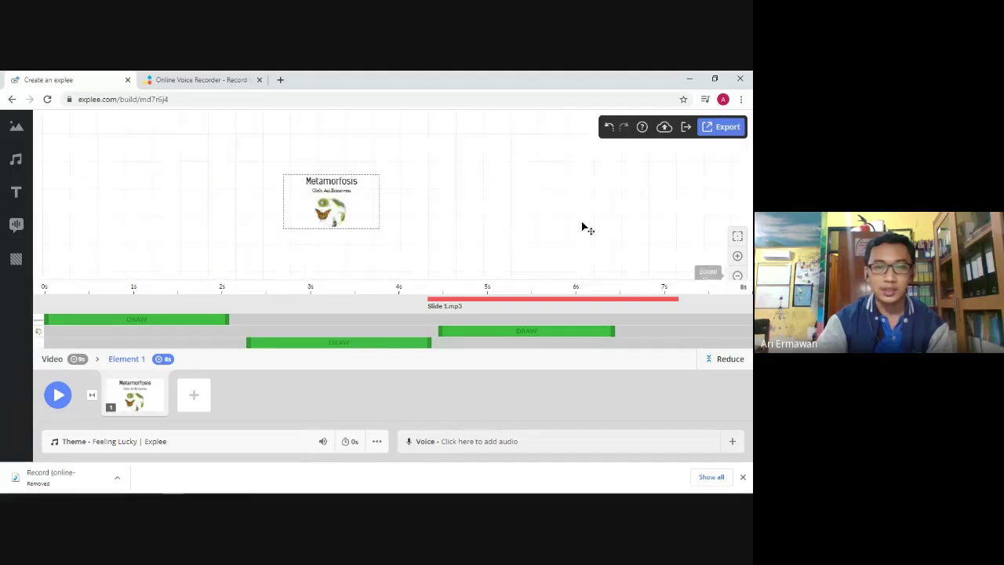
left_click_drag(545, 224, 421, 217)
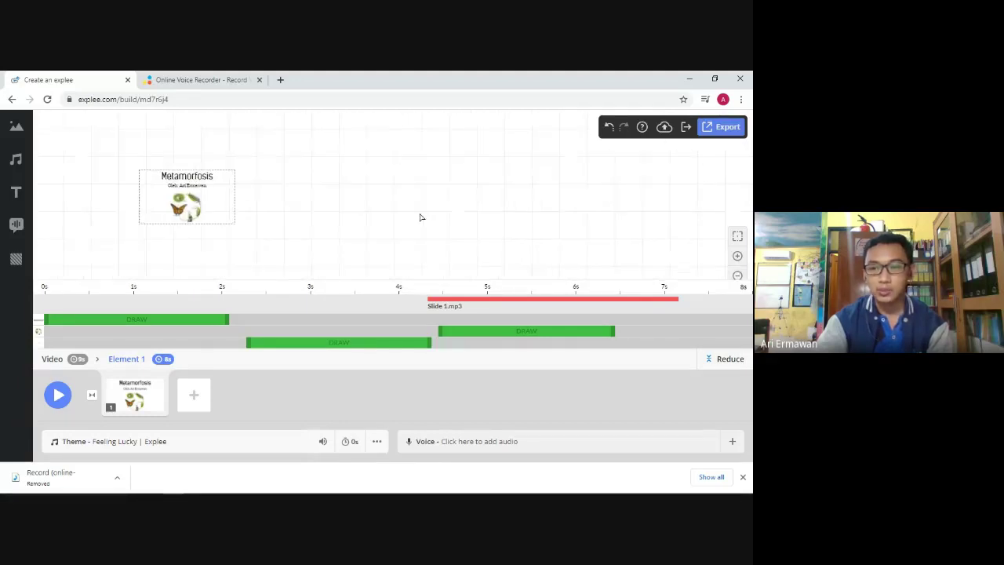
left_click(738, 259)
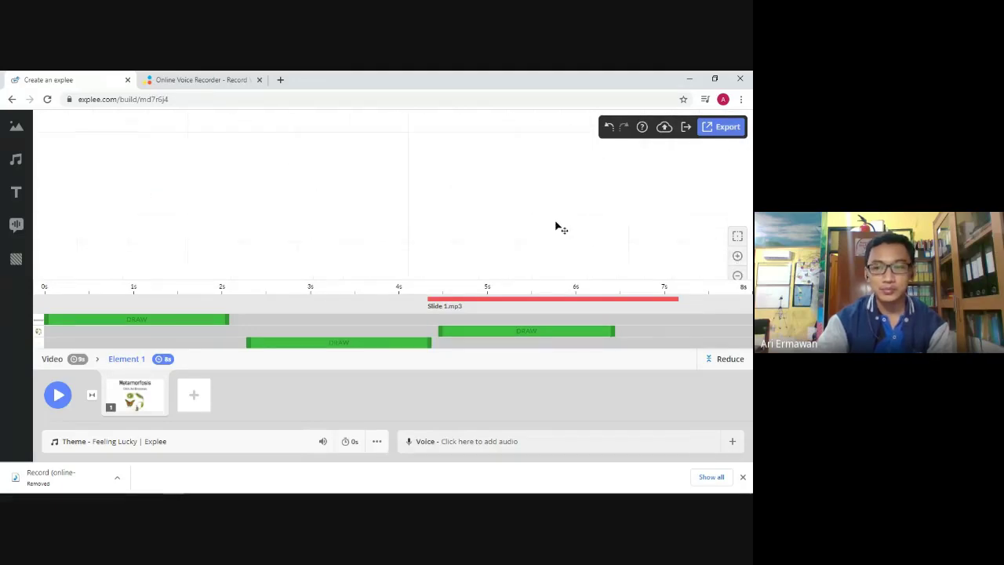
left_click(737, 276)
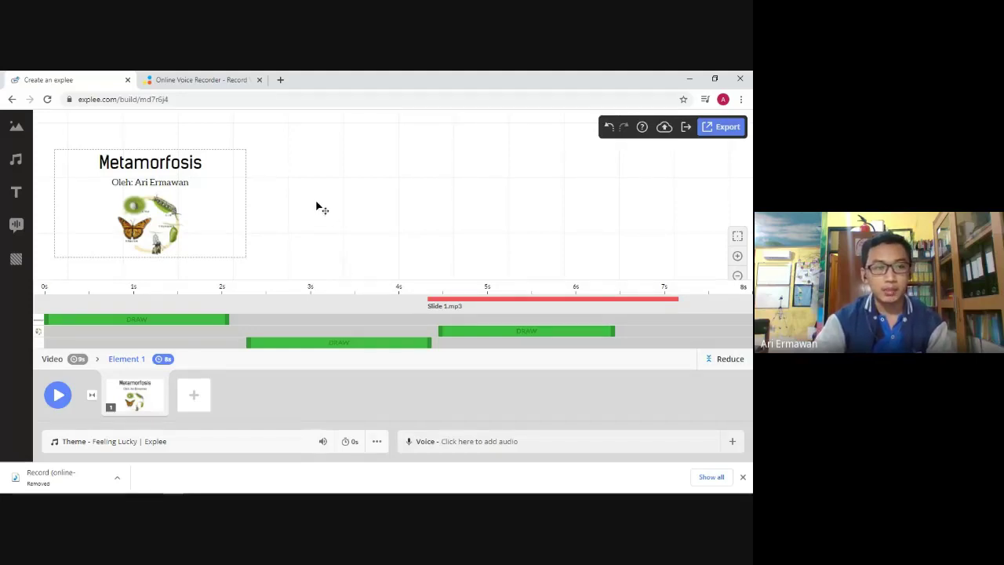
left_click(16, 194)
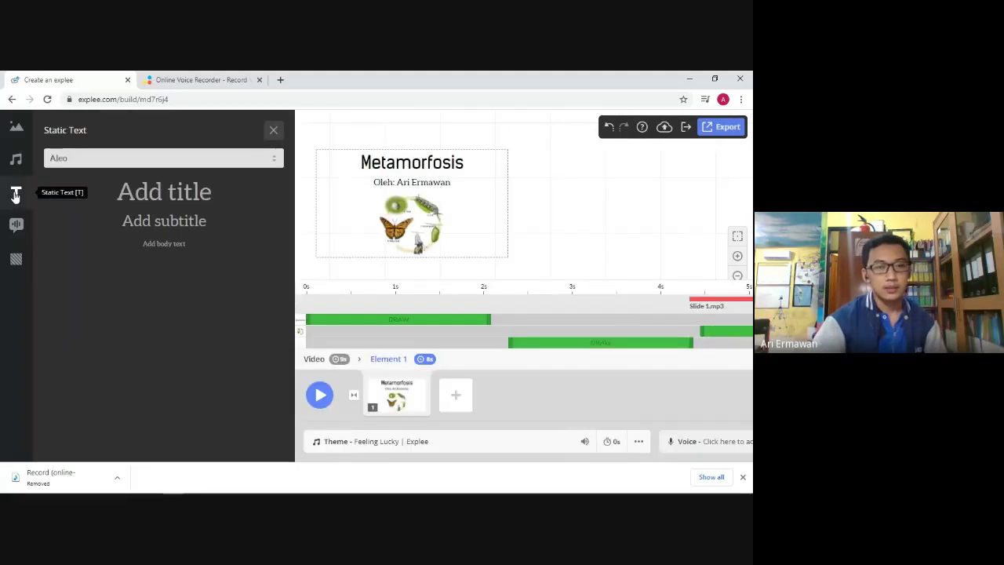
left_click(165, 160)
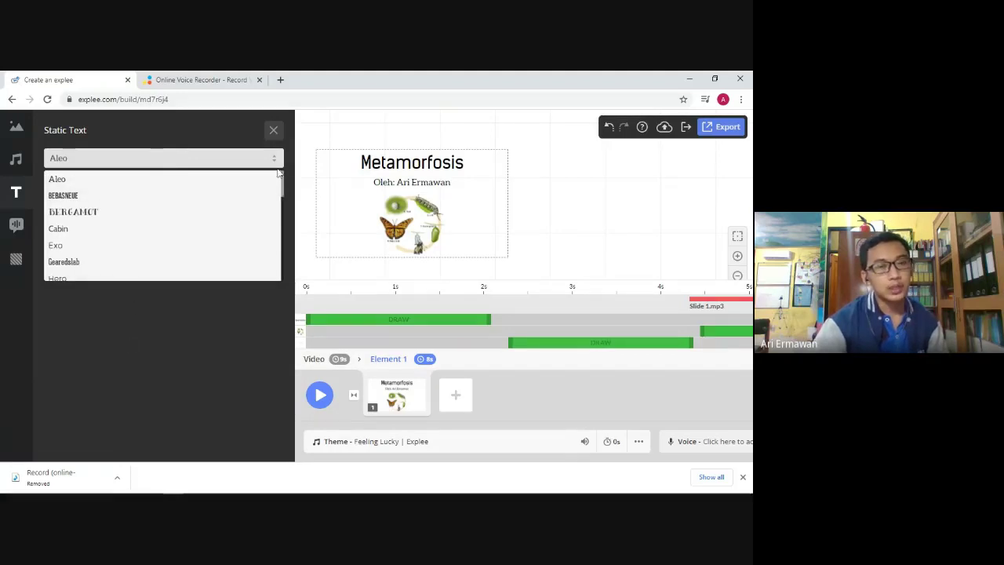
left_click(273, 131)
left_click(16, 191)
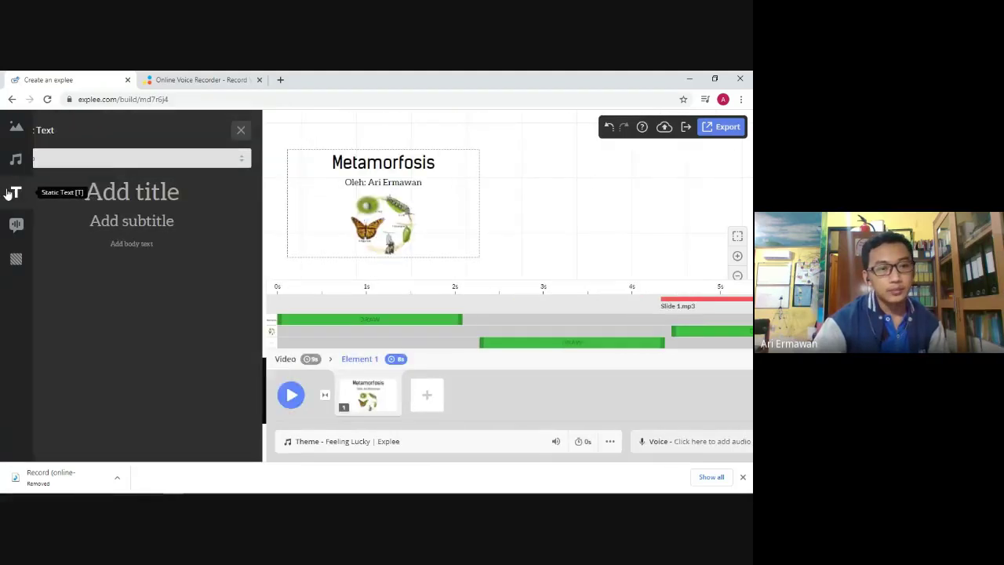
left_click_drag(173, 209, 533, 196)
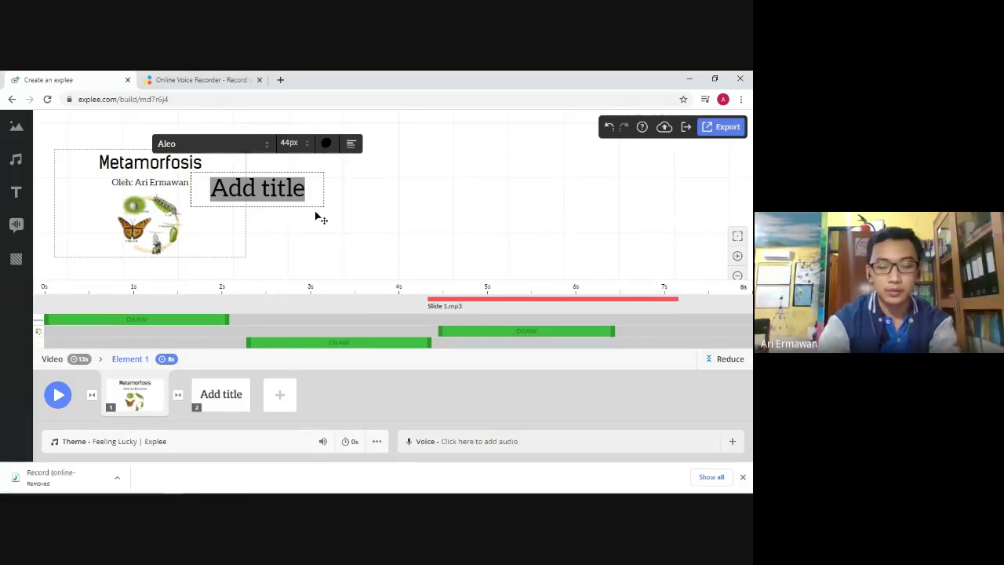
type("Telur")
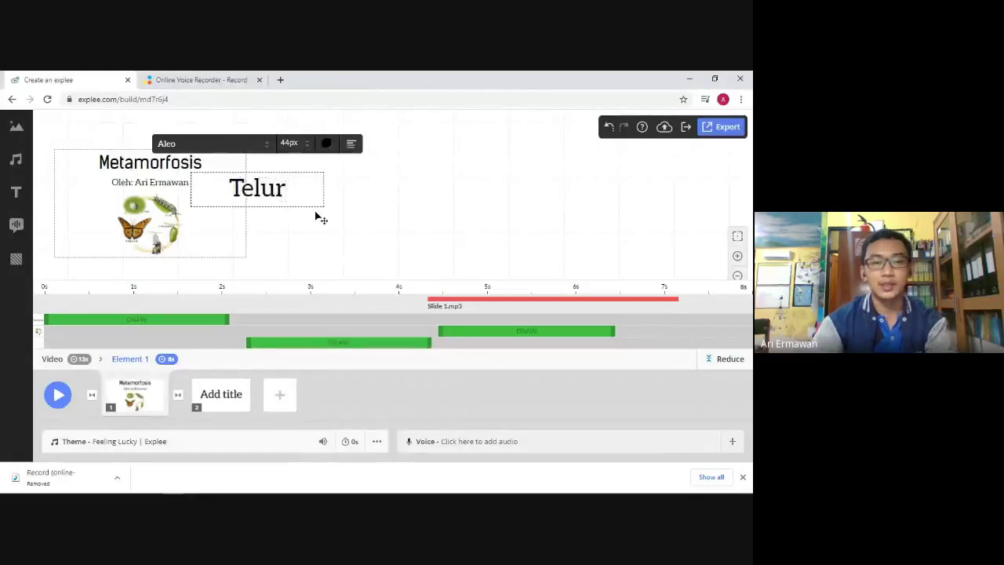
left_click(328, 218)
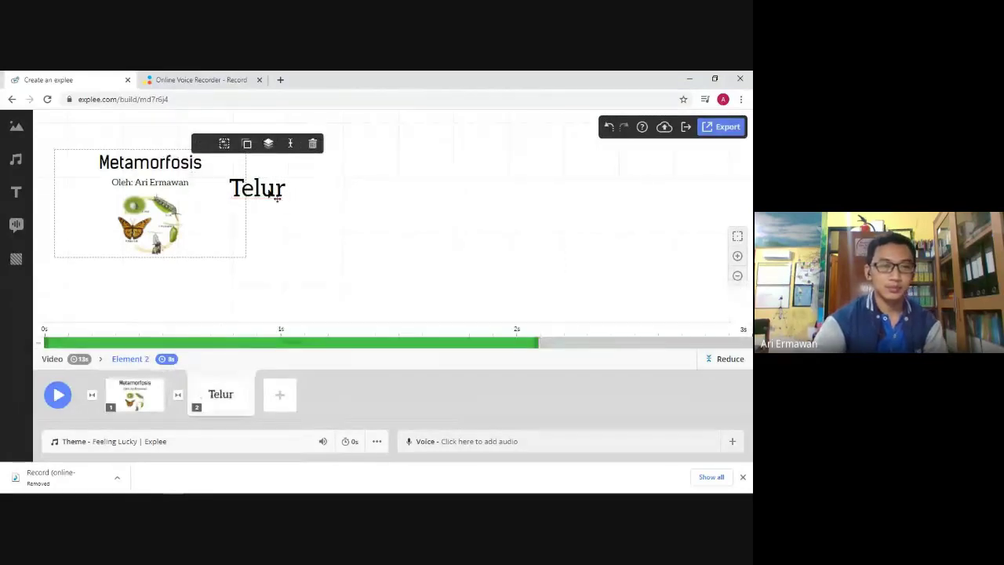
Move the "Telur" title into the empty canvas area to the right of the Metamorfosis scene.
left_click(291, 182)
left_click_drag(304, 178, 333, 175)
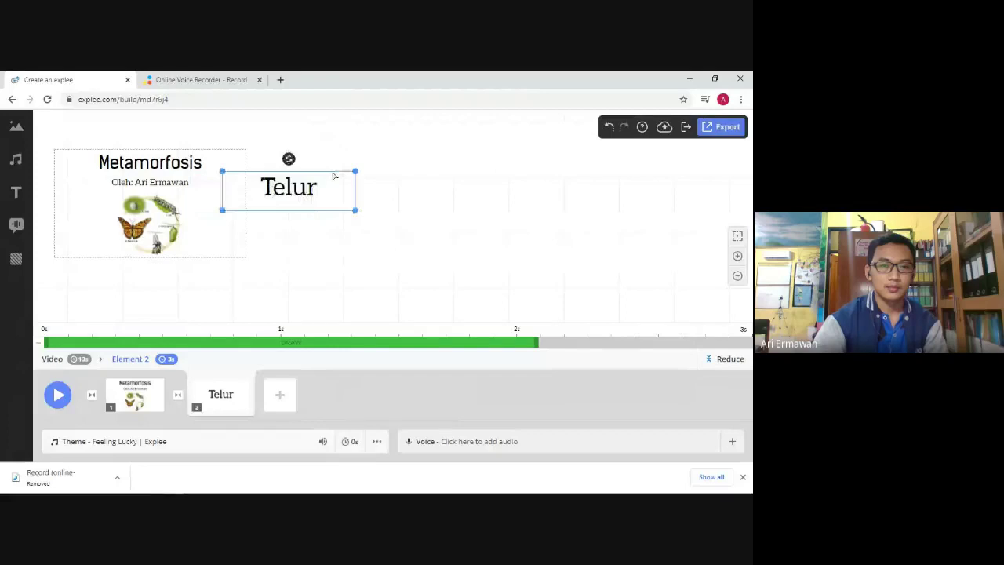
left_click_drag(333, 175, 402, 160)
Replace the second element's title text with "Tahapan Metamorfosis".
double_click(375, 177)
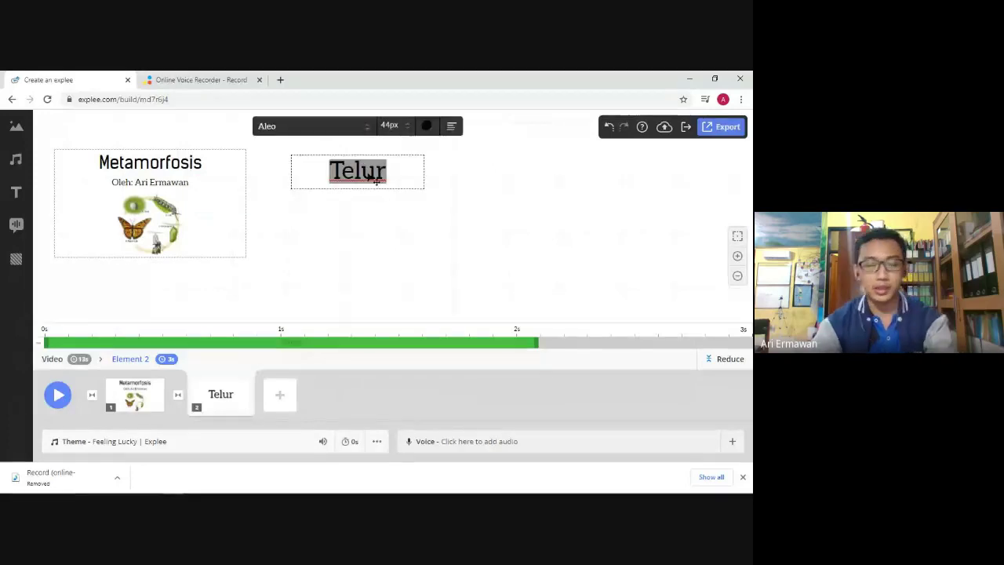
type("T")
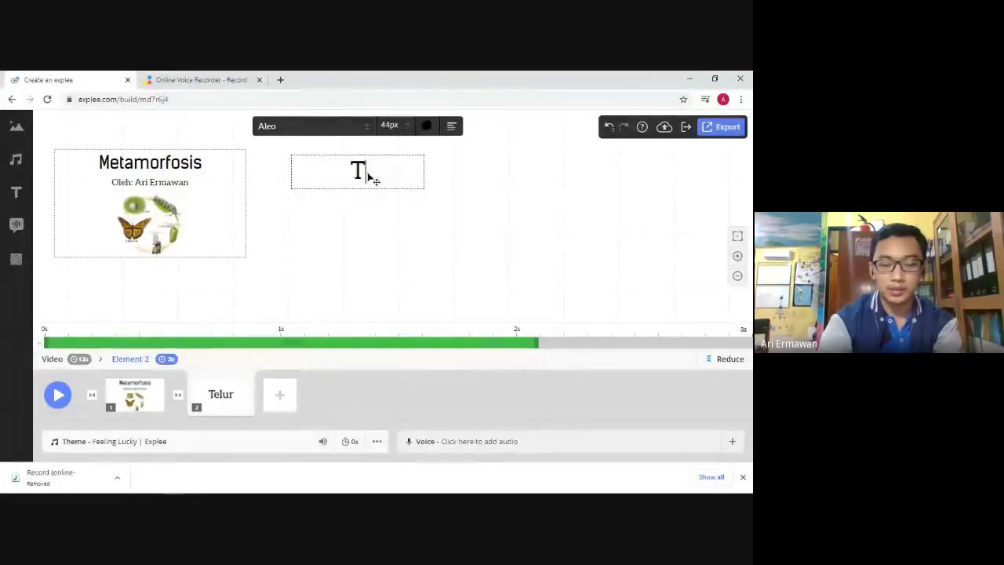
type("ahapan Metamorfosis")
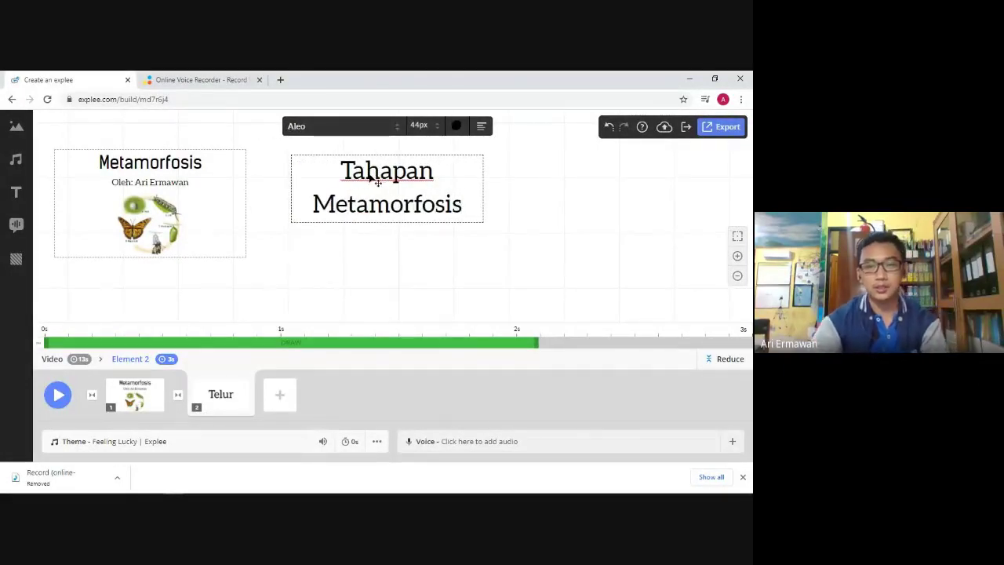
left_click(502, 231)
Try to narrow the "Tahapan Metamorfosis" text box.
left_click(411, 217)
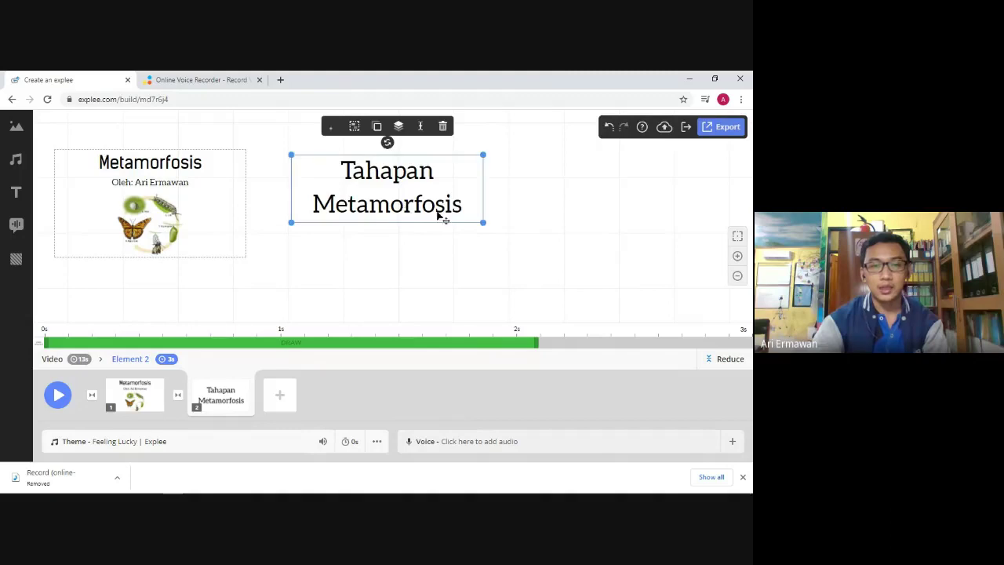
left_click_drag(481, 220, 457, 219)
double_click(390, 200)
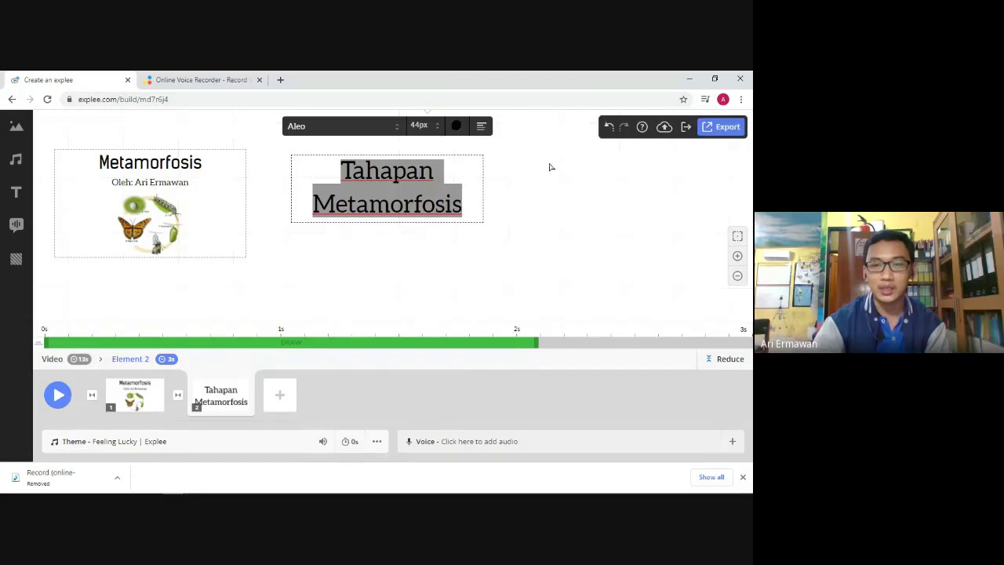
left_click_drag(549, 166, 554, 221)
left_click(395, 265)
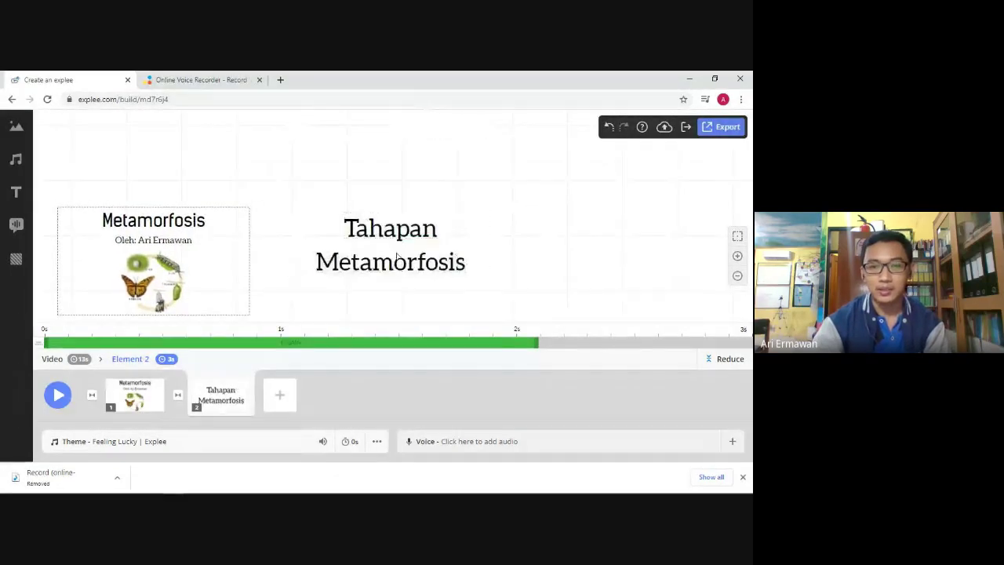
Set the "Tahapan Metamorfosis" title's font size to 24px and shrink its text box to fit the single line.
triple_click(423, 227)
left_click(440, 186)
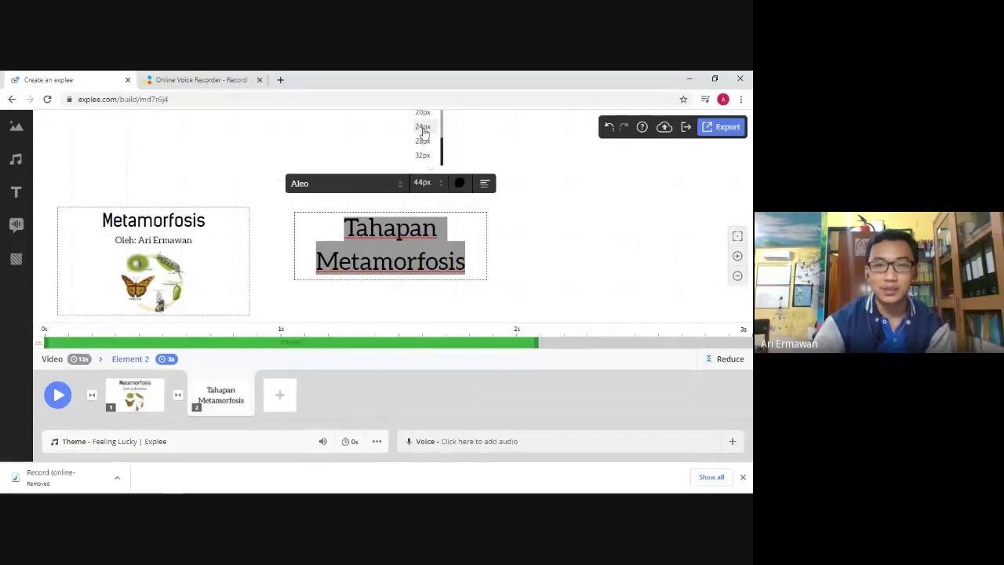
left_click(423, 128)
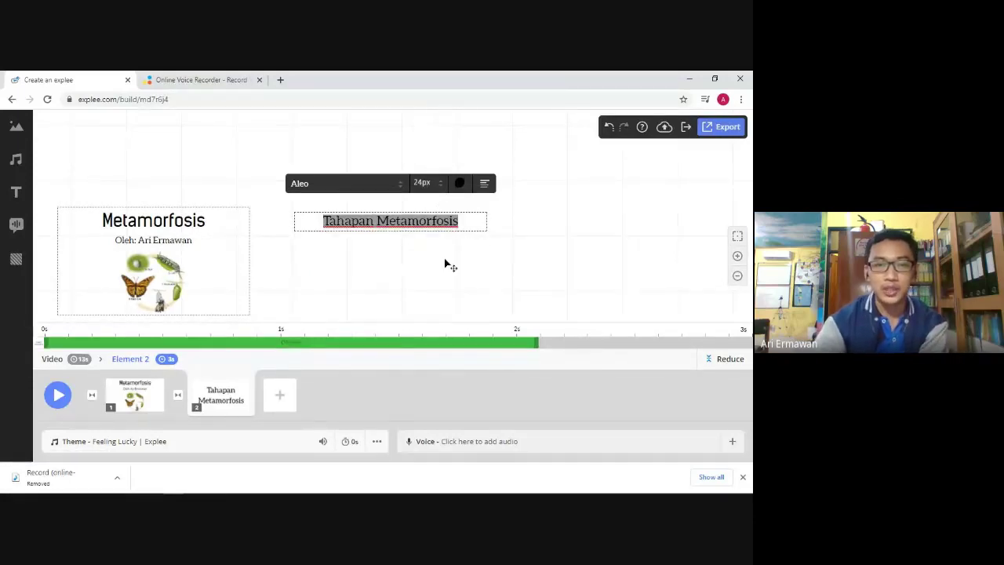
left_click(565, 213)
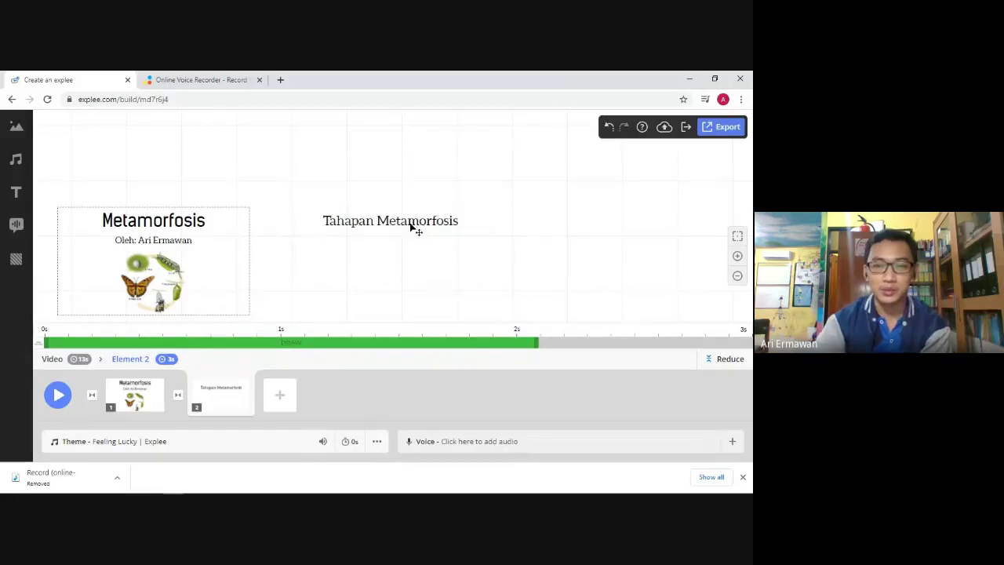
left_click(410, 226)
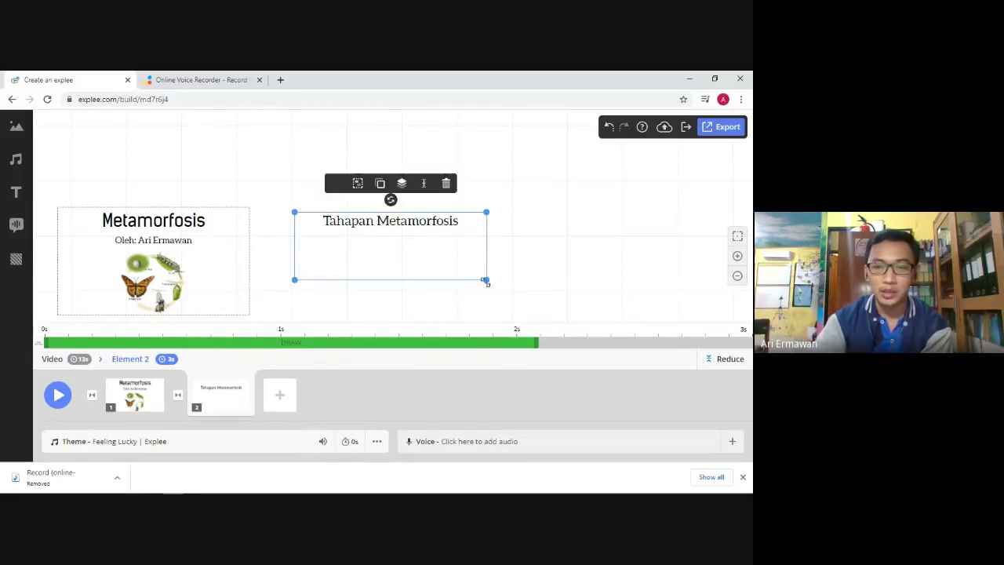
left_click_drag(483, 280, 408, 229)
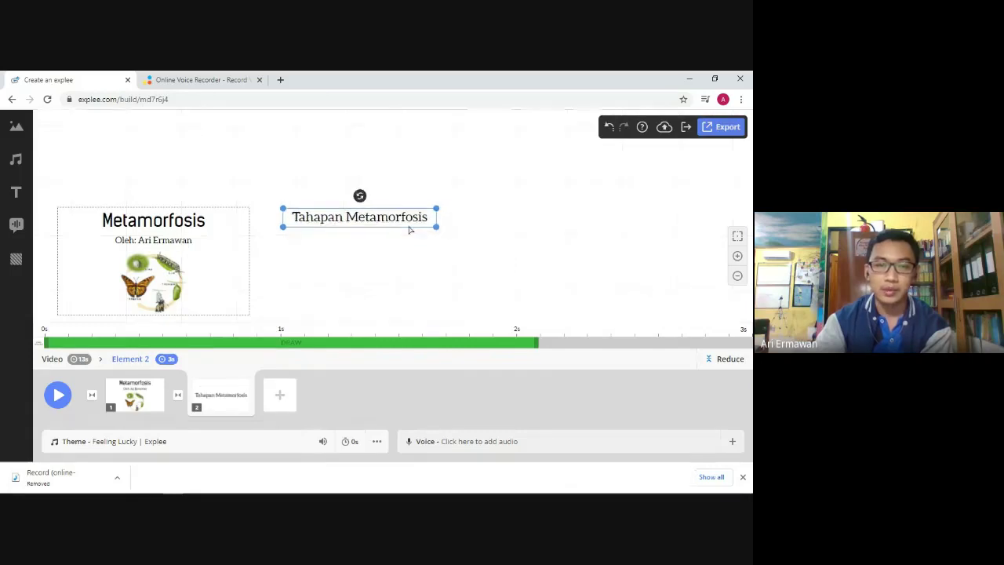
left_click(402, 288)
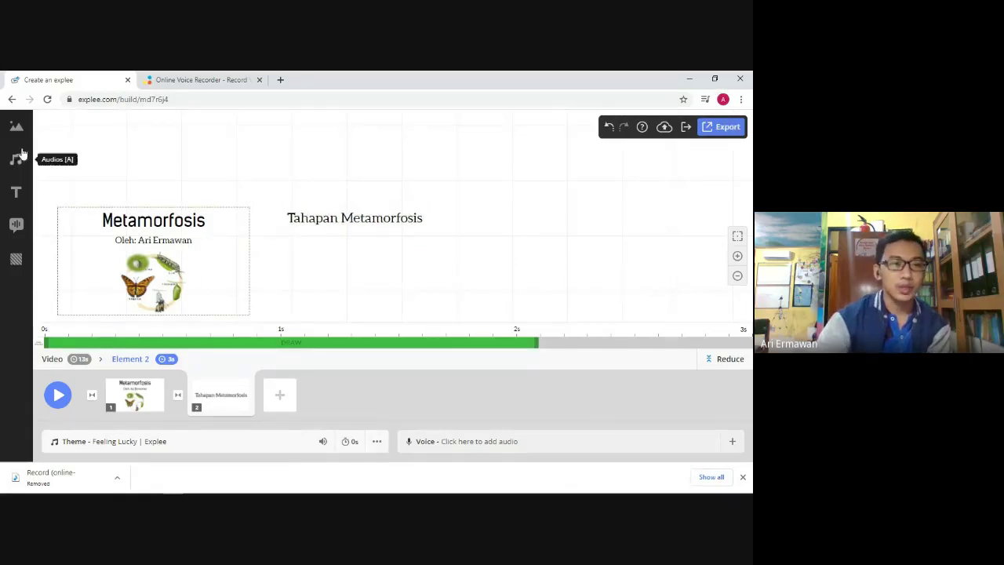
left_click(16, 130)
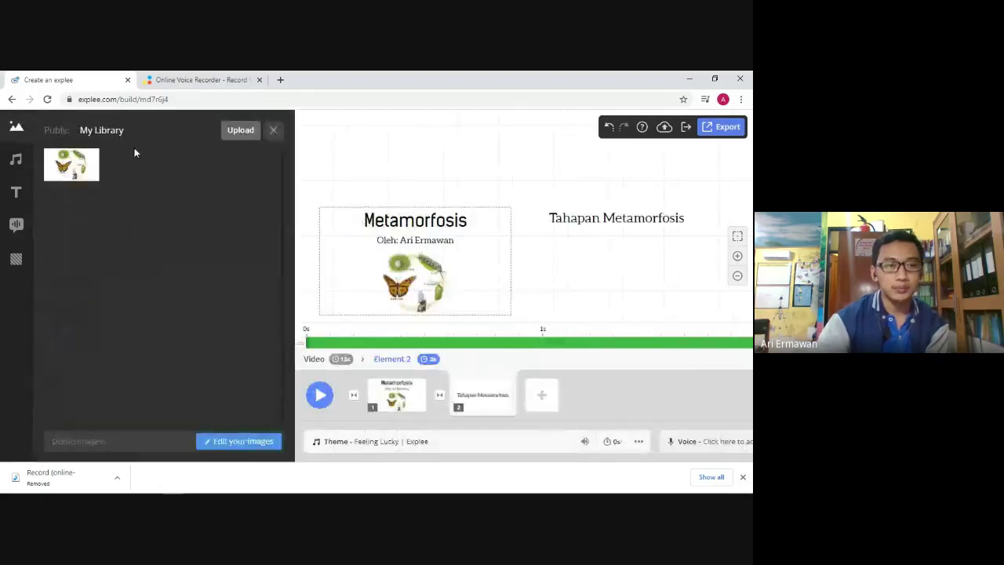
left_click(238, 135)
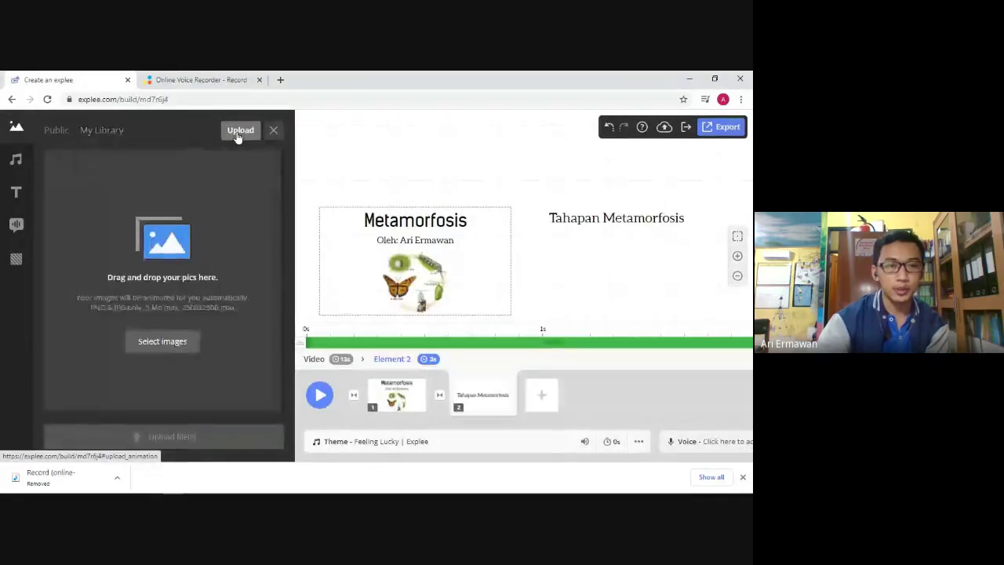
left_click(163, 342)
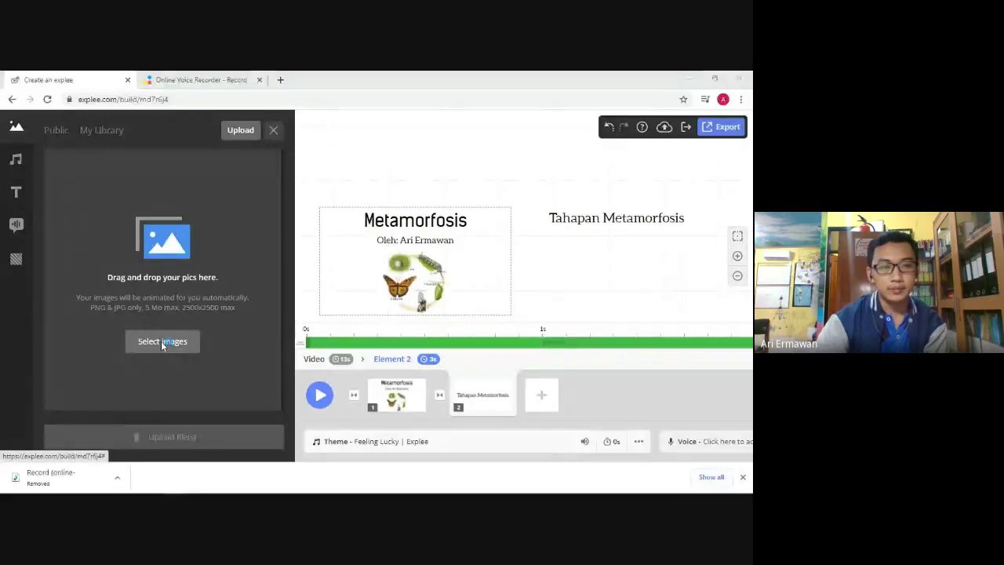
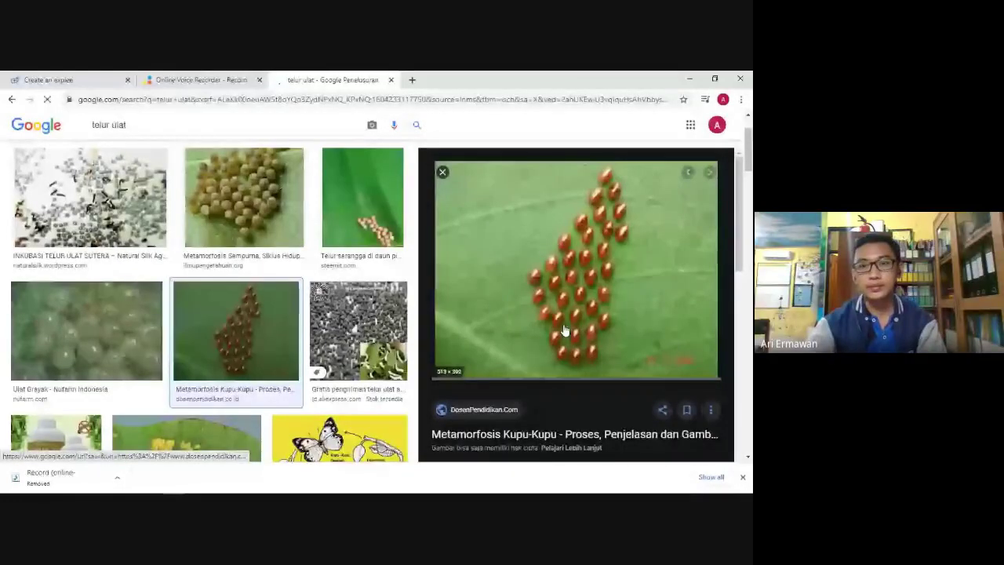
Save the brown egg cluster picture from the Google image results for "telur ulat" to Downloads as telur-kupu-kupu in JPEG format.
left_click(244, 200)
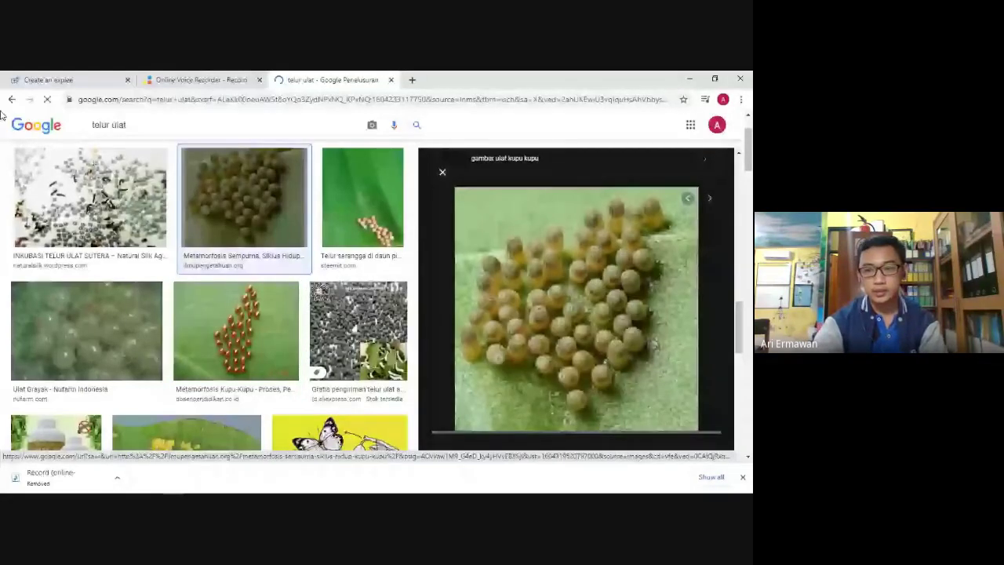
right_click(554, 237)
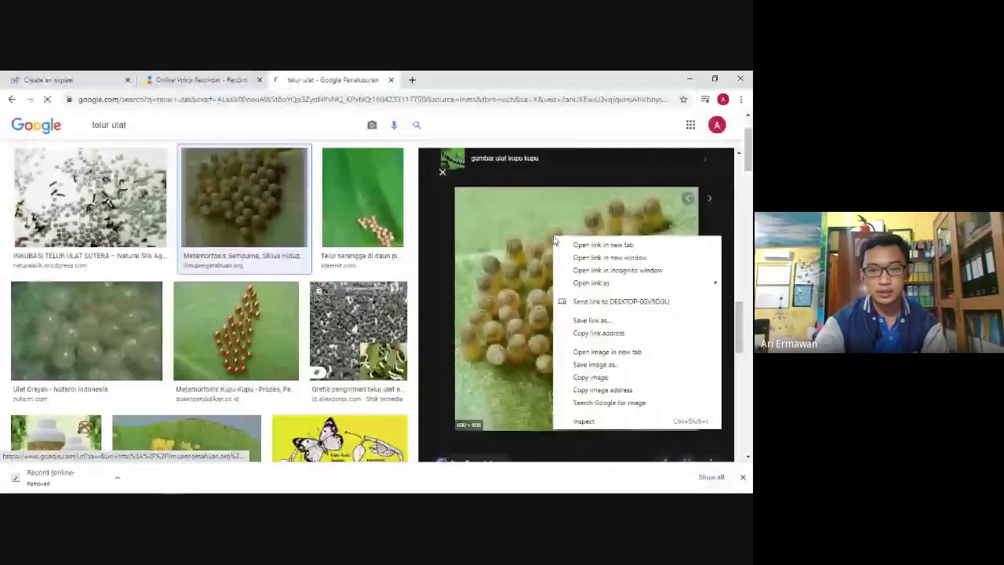
left_click(623, 335)
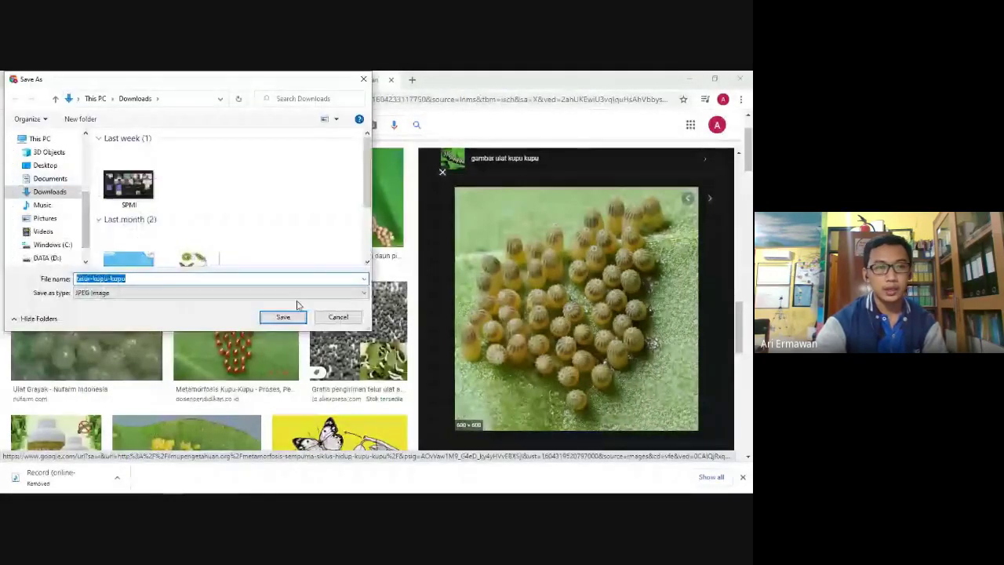
left_click(287, 317)
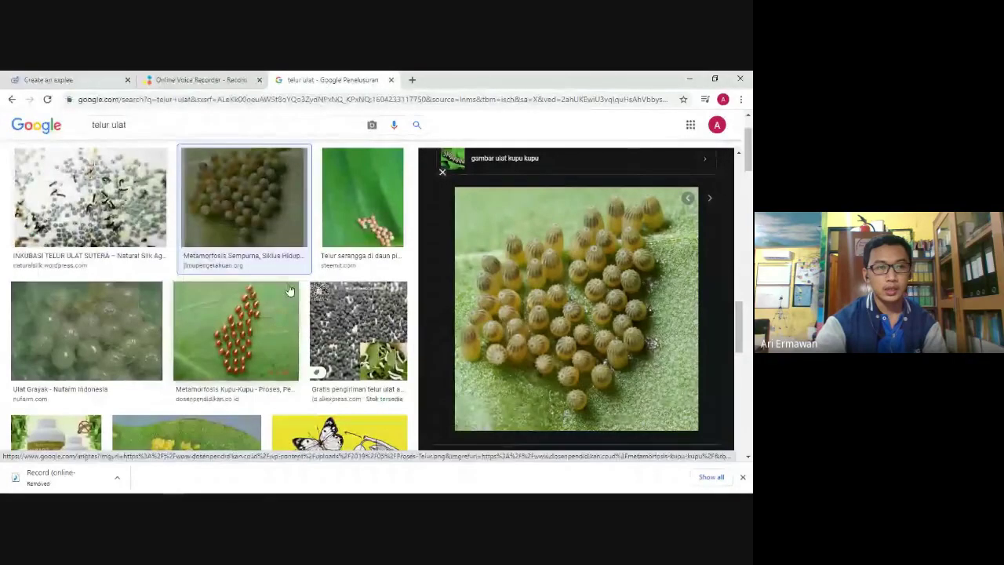
Switch back to Explee and upload the telur-kupu-kupu image from Downloads to the picture library.
left_click(55, 82)
left_click(520, 265)
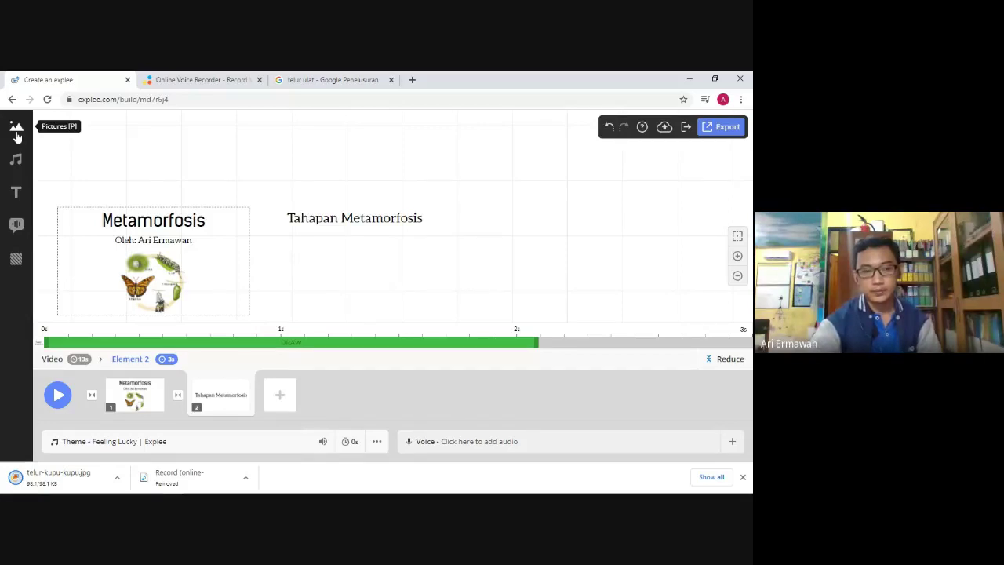
left_click(16, 129)
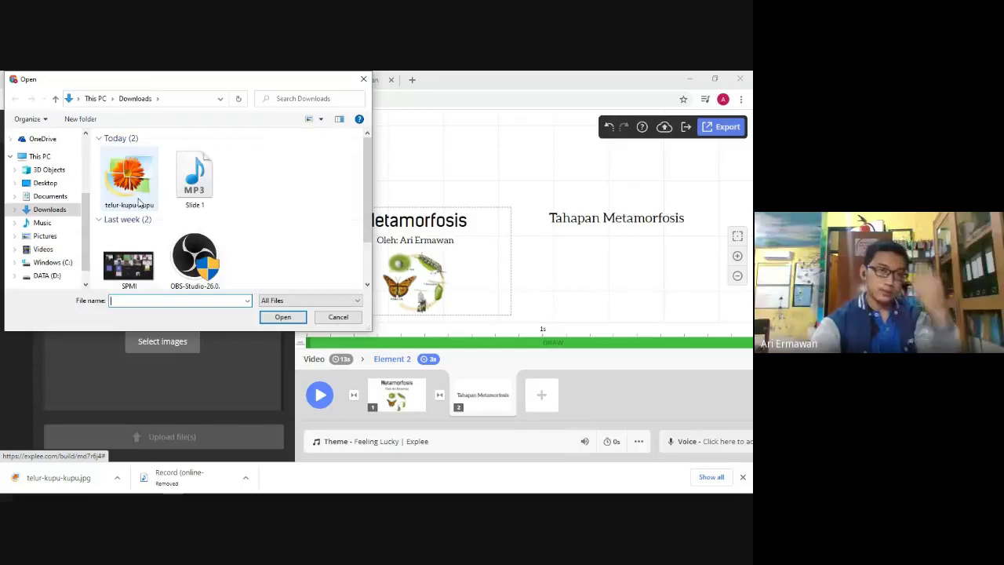
left_click(140, 202)
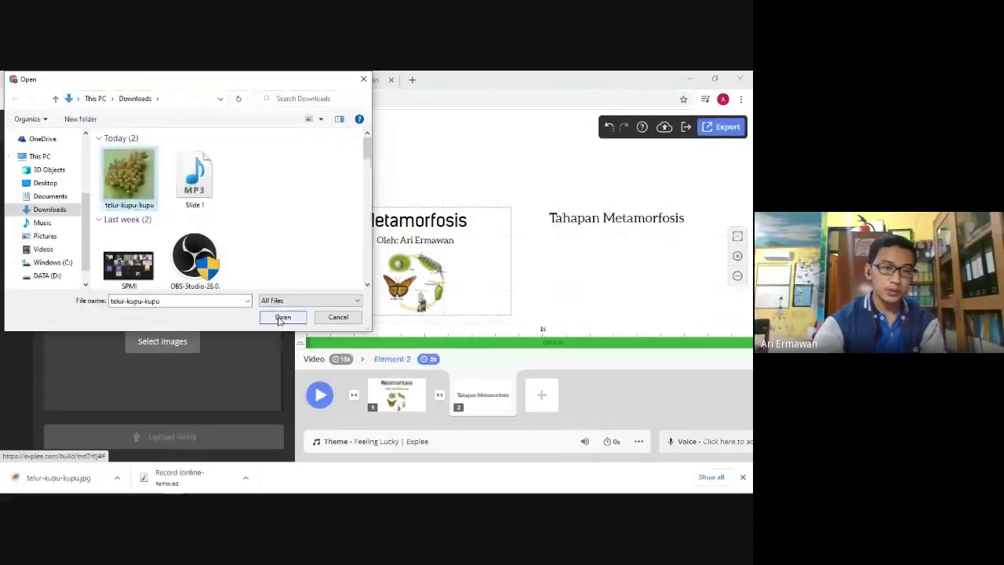
left_click(283, 316)
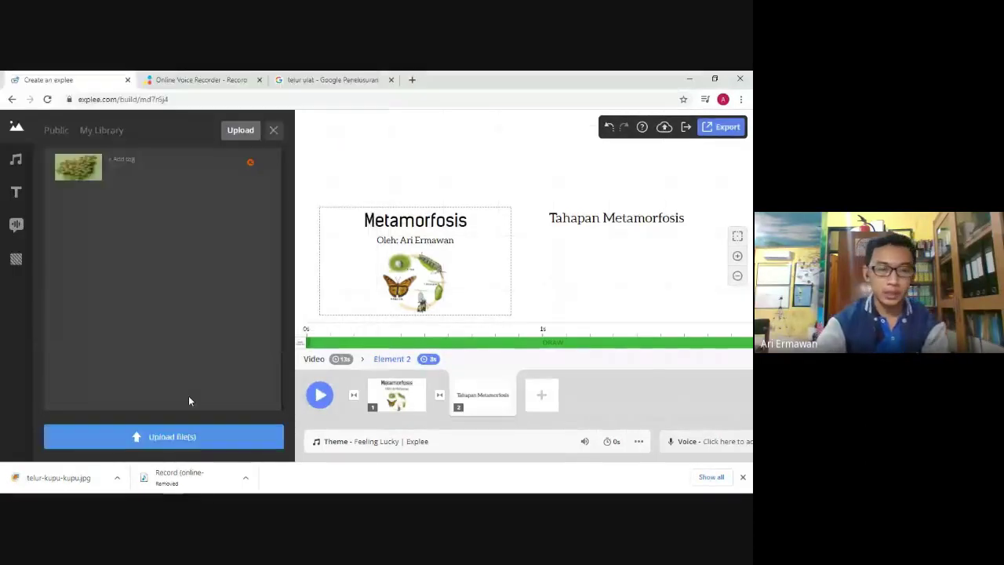
left_click(173, 440)
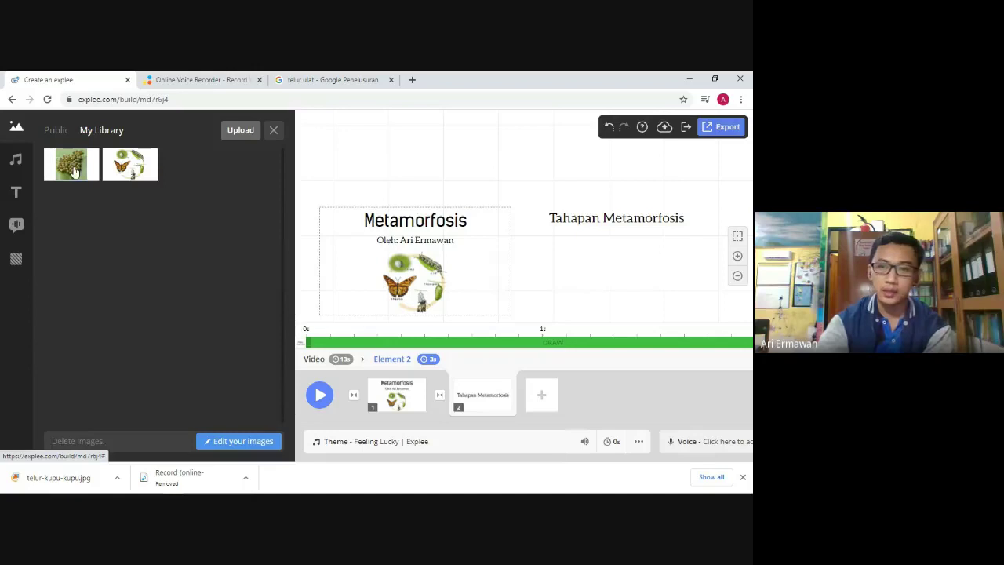
Place the egg image beneath the "Tahapan Metamorfosis" title and set its build-in effect to Pin.
left_click_drag(75, 174, 611, 270)
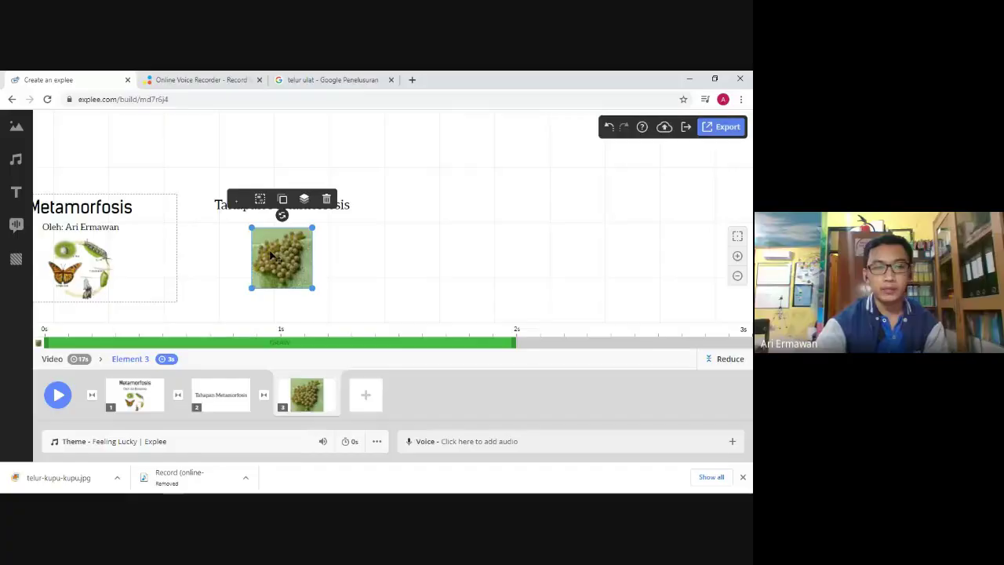
left_click(237, 200)
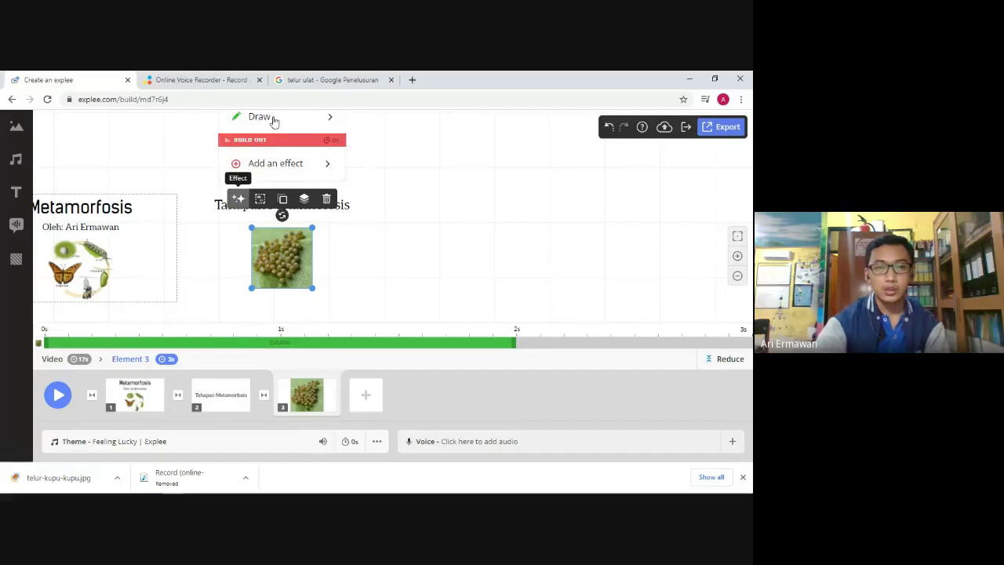
left_click(327, 119)
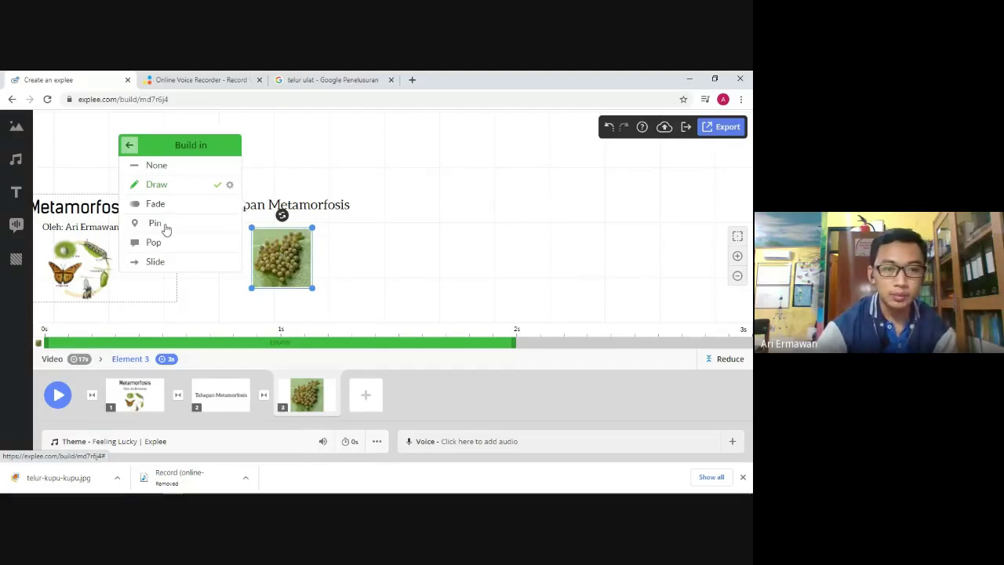
left_click(168, 227)
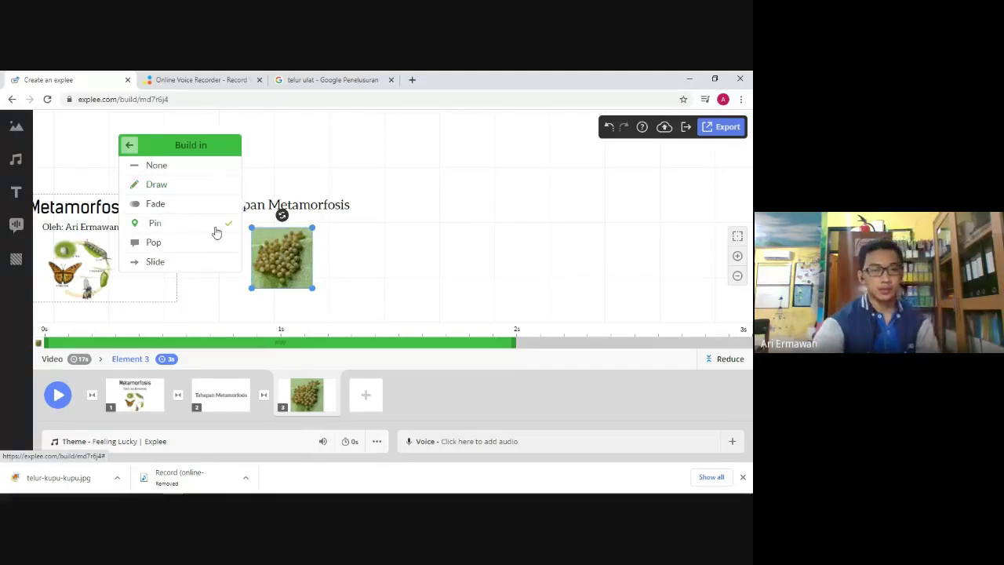
left_click(366, 278)
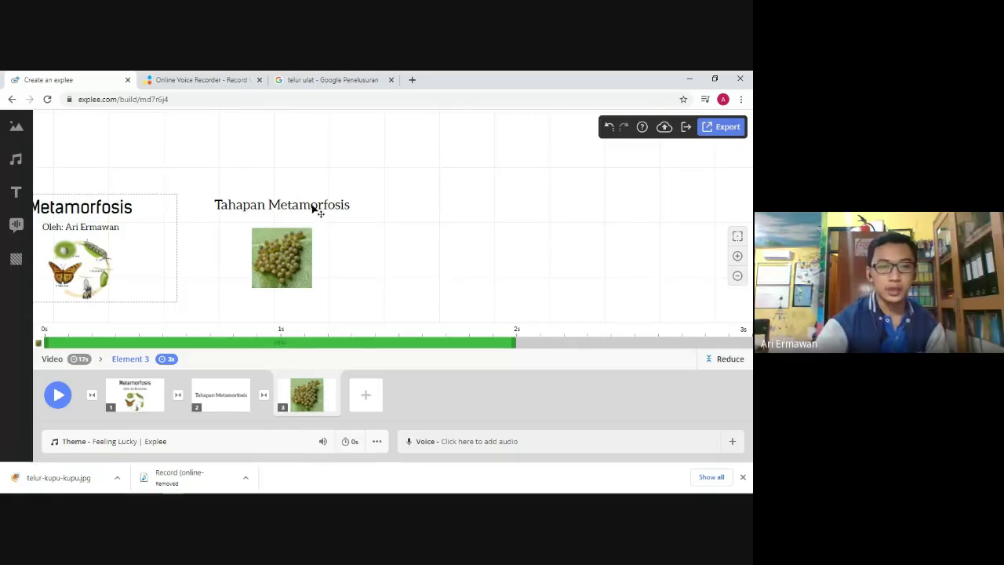
Group the egg image with the "Tahapan Metamorfosis" title into a single element.
left_click(292, 287)
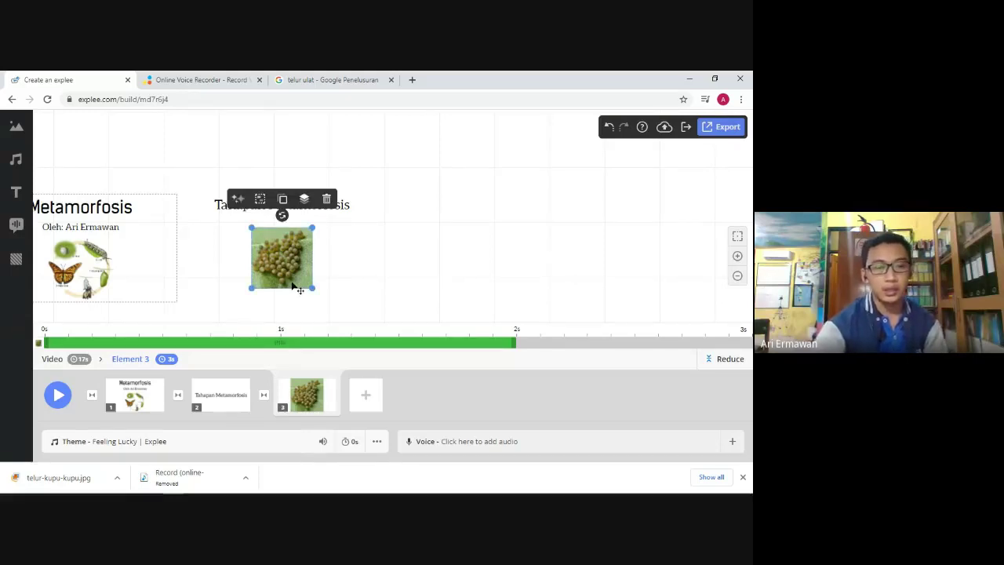
left_click(350, 210)
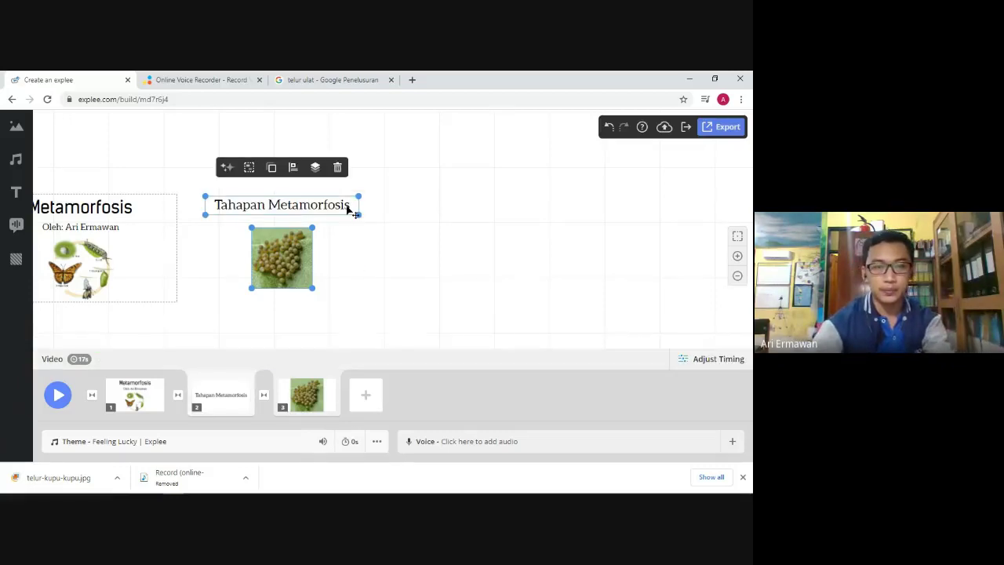
left_click(247, 171)
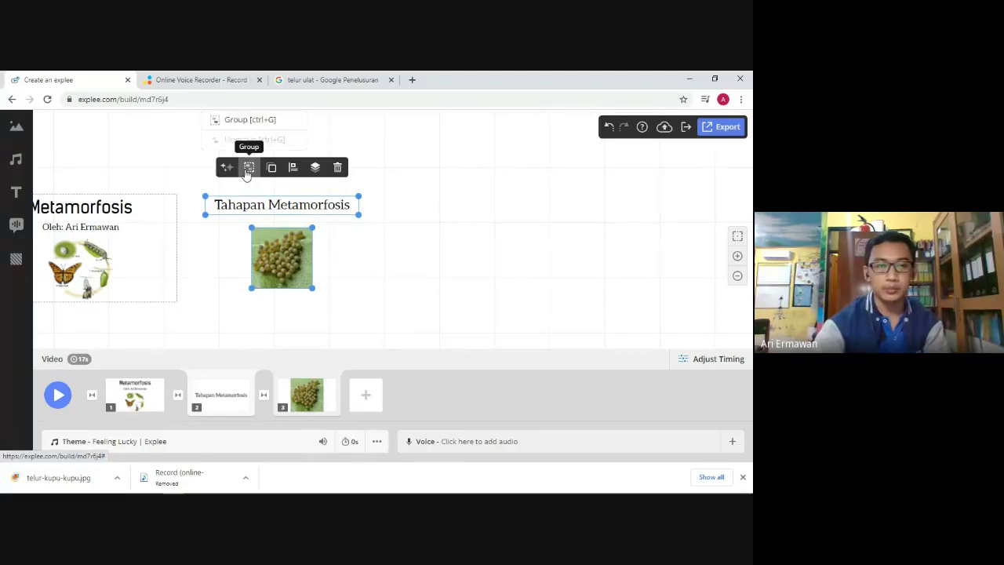
left_click(251, 121)
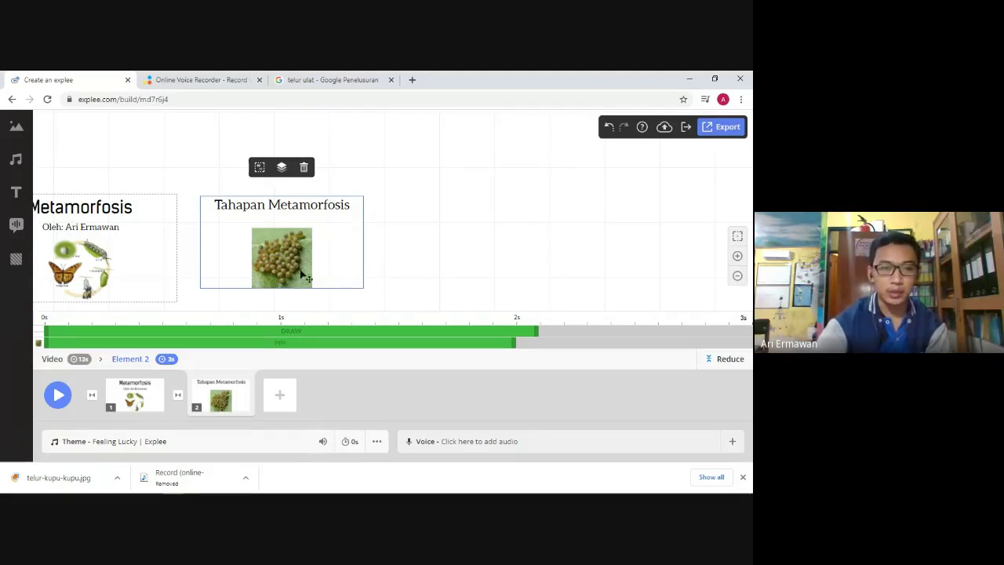
Set the duration of the grouped "Tahapan Metamorfosis" element to 7 seconds.
left_click(169, 360)
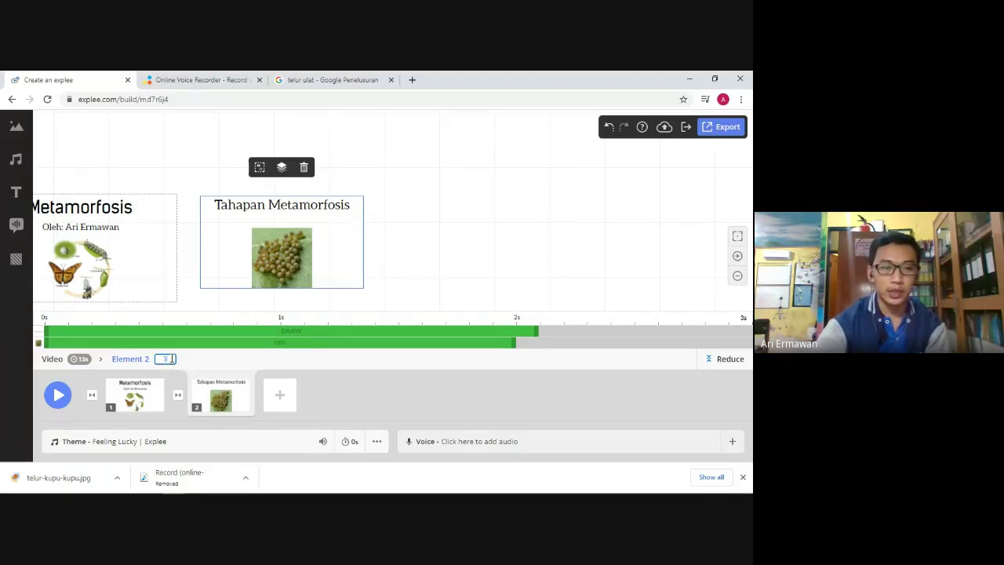
key("BackSpace")
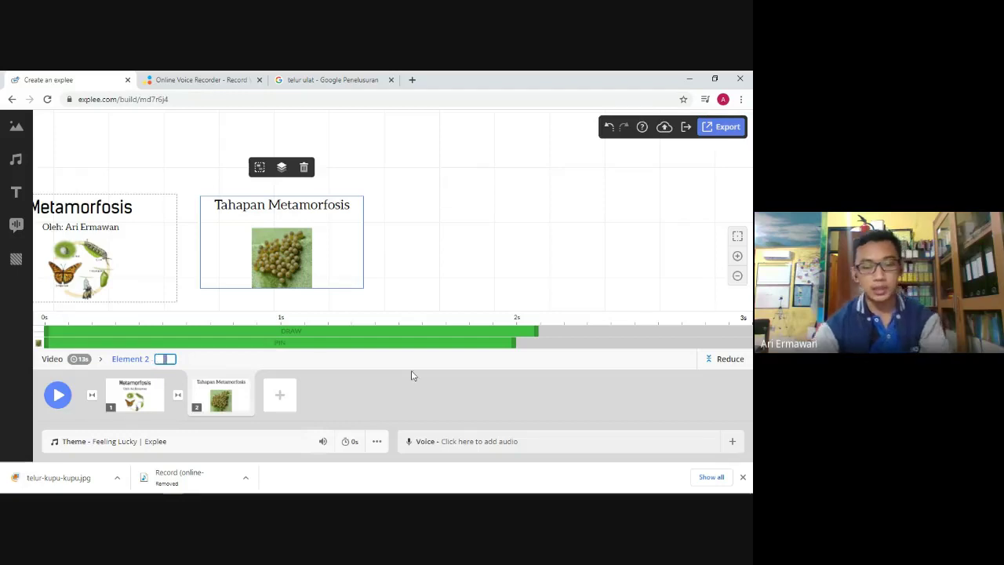
type("7")
key("Return")
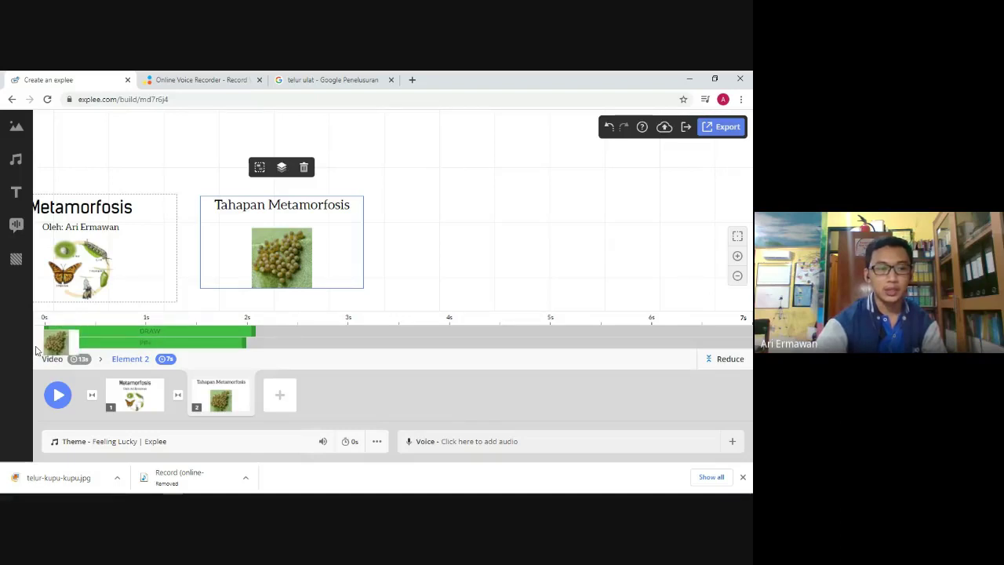
Shift the egg image's Pin effect to start just after the title's Draw effect, at about 2 s, and preview the scene.
left_click_drag(163, 342, 369, 329)
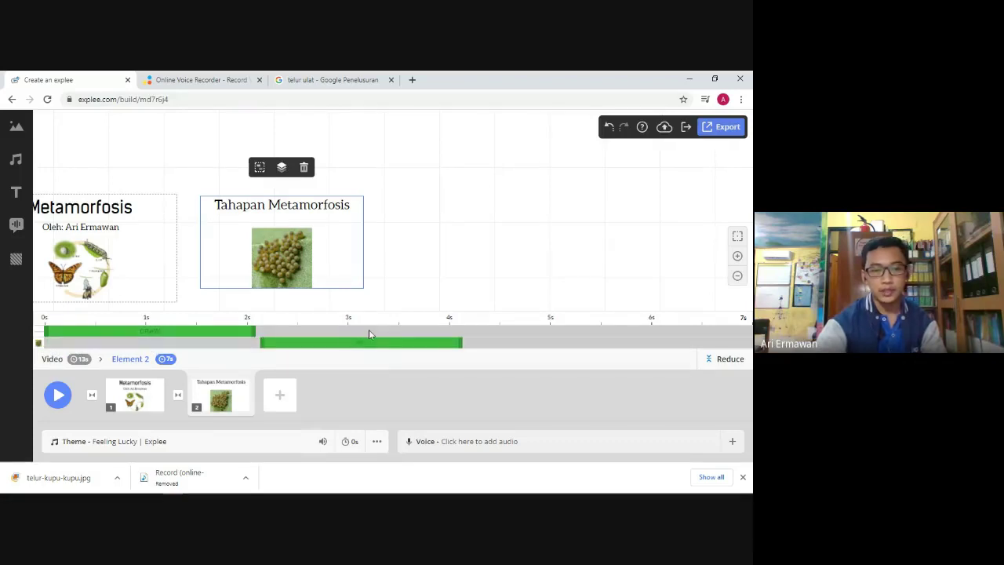
left_click(58, 396)
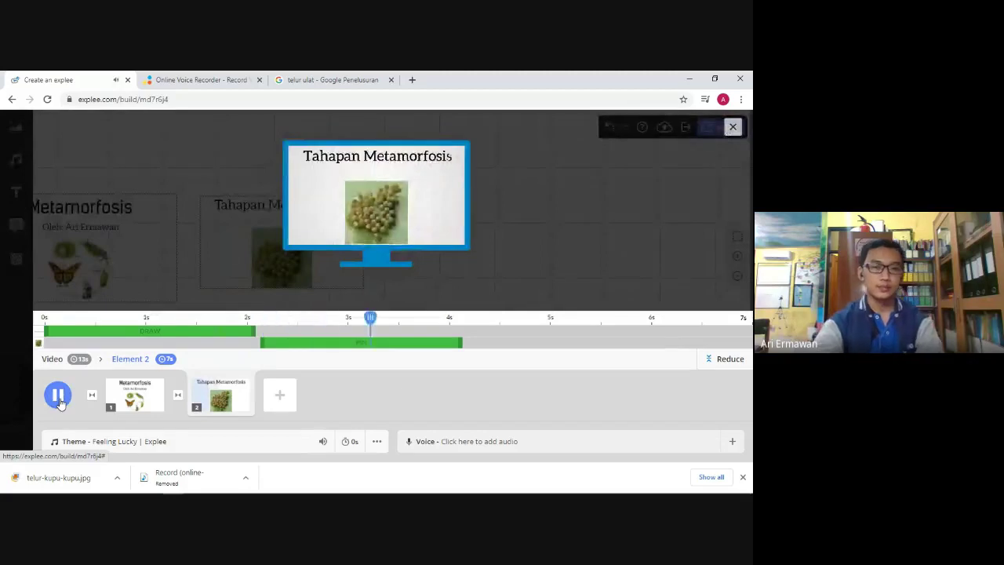
left_click(583, 246)
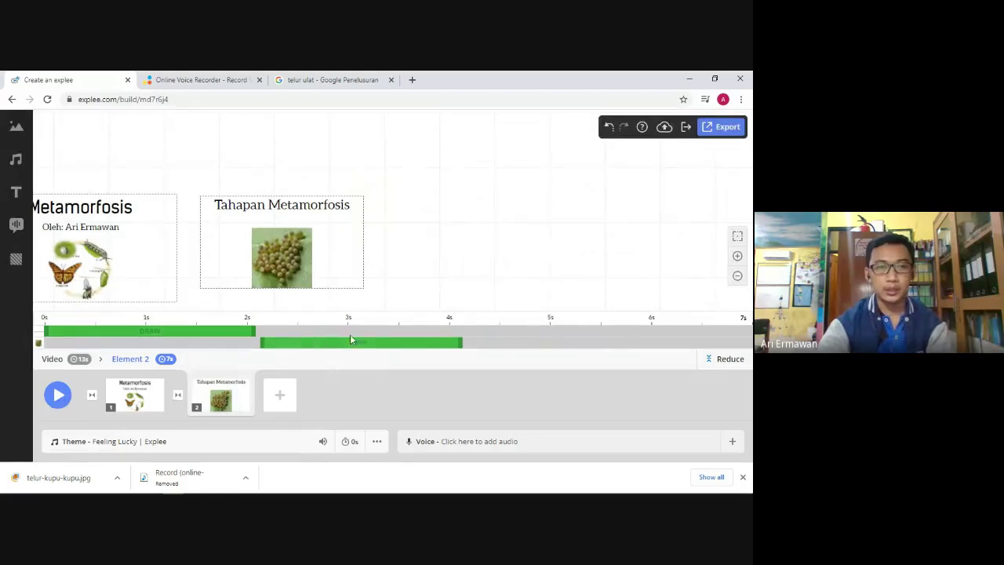
Switch to Online Voice Recorder, discard the previous recording and record a new narration of about 5 seconds.
left_click(203, 81)
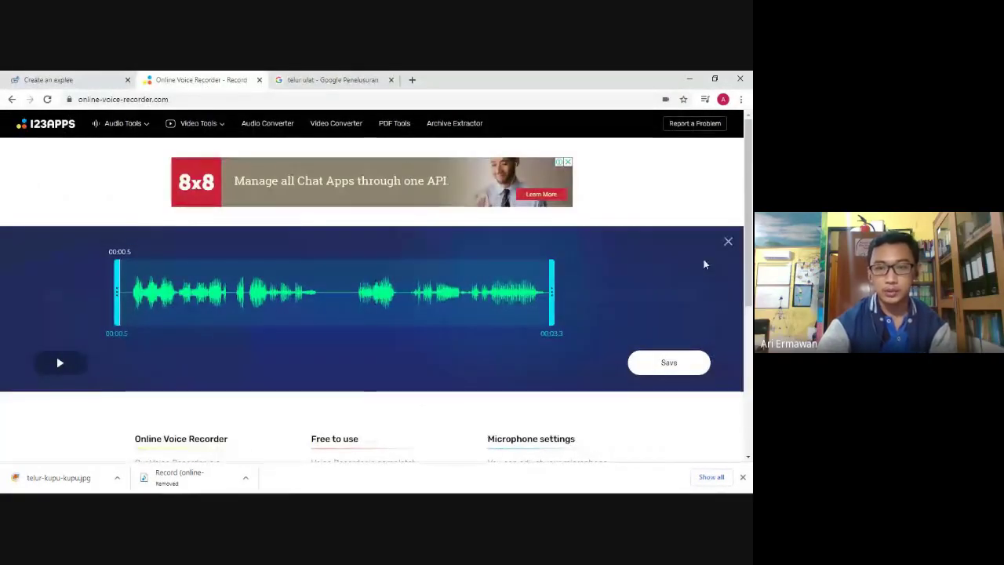
left_click(727, 245)
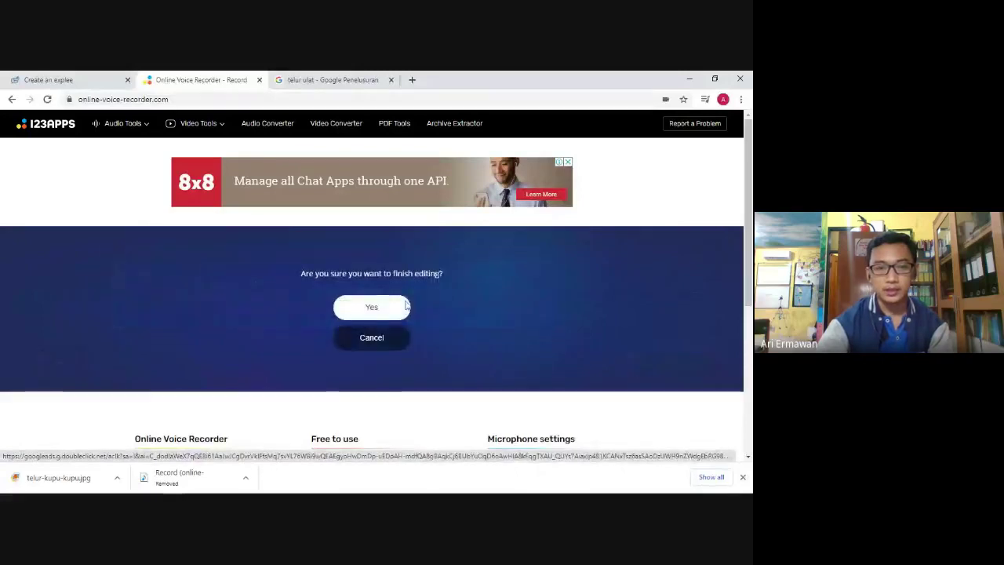
left_click(373, 307)
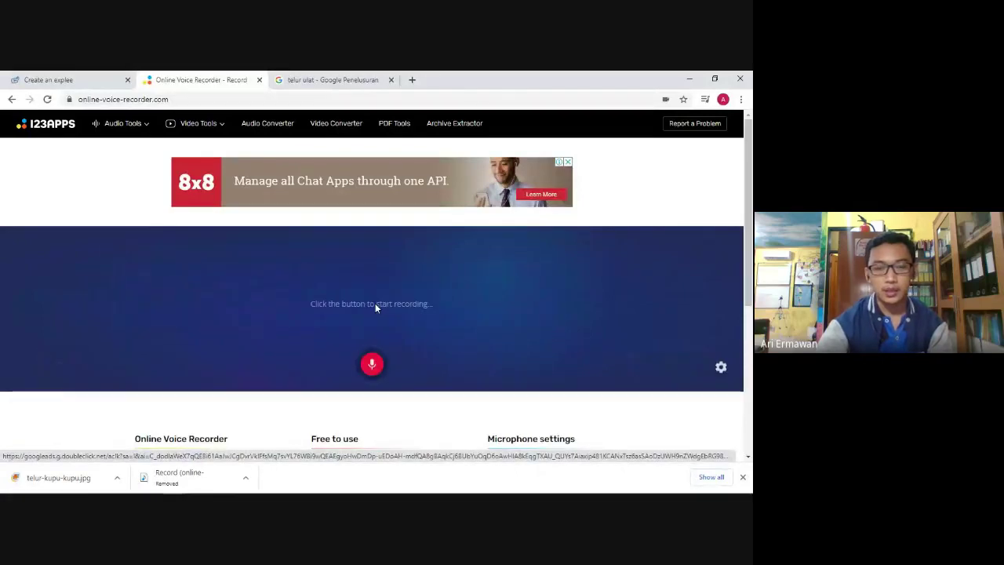
left_click(374, 365)
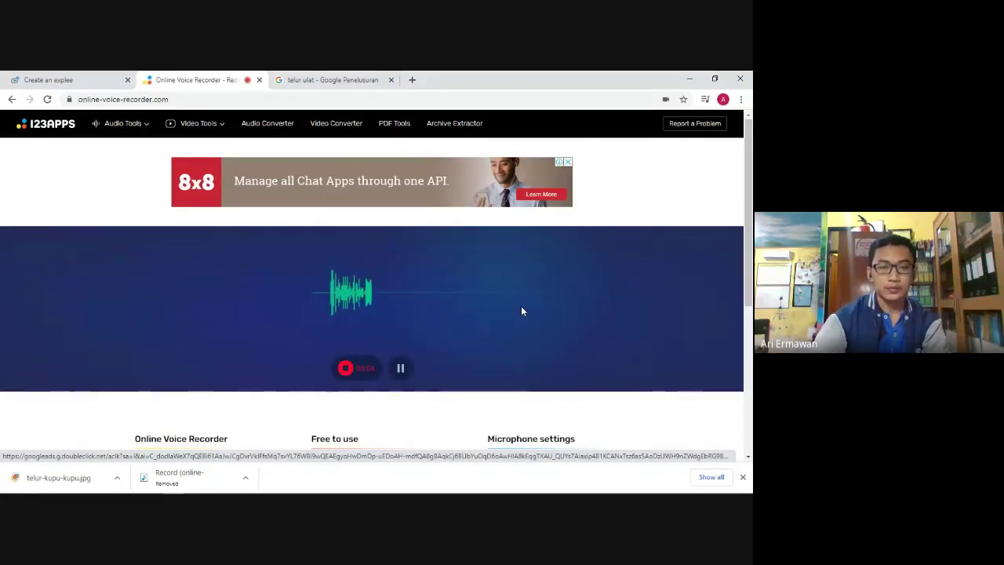
left_click(358, 373)
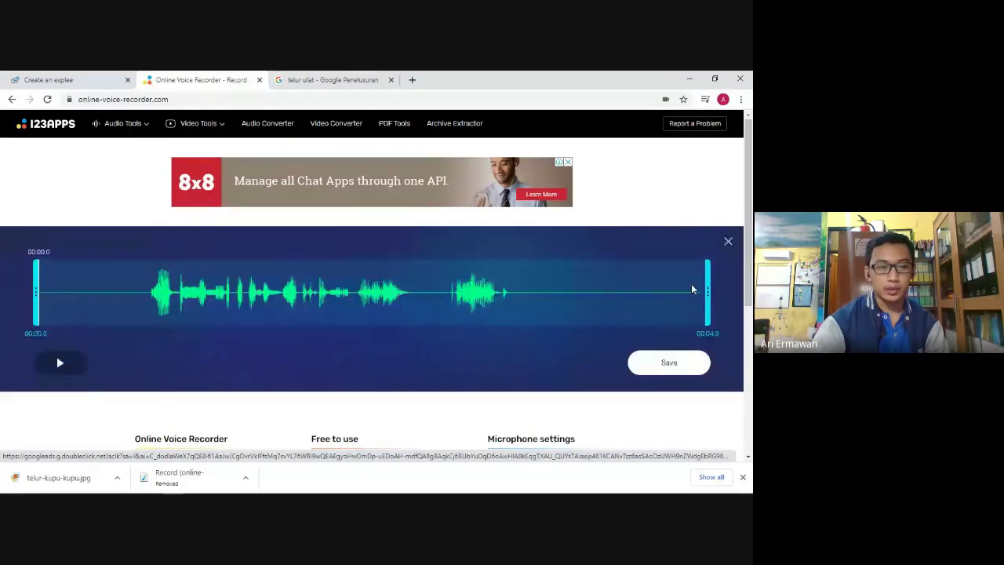
Trim the silence off both ends of the narration, keeping 00:00.7 to 00:03.6, and play it back.
left_click_drag(706, 291, 528, 294)
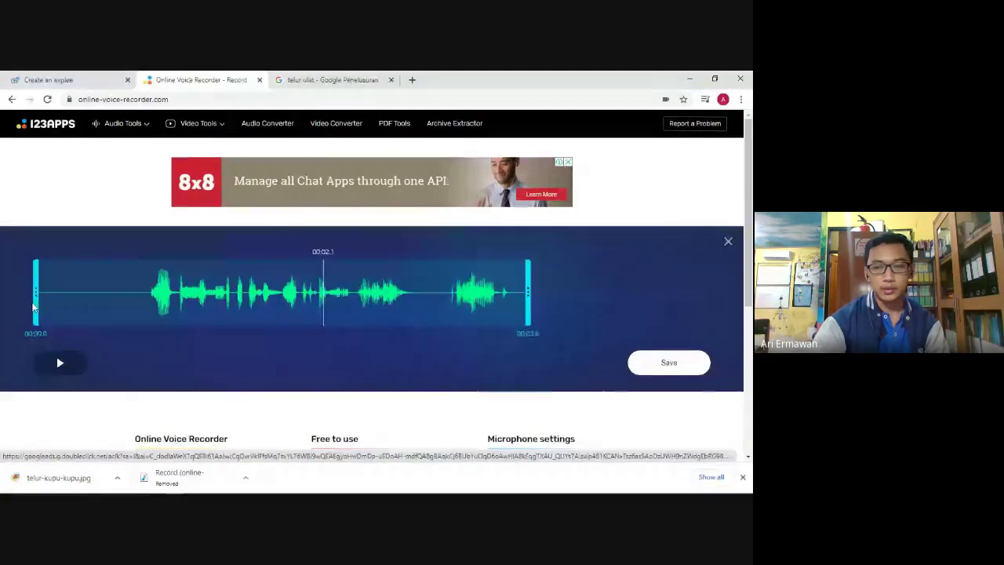
left_click_drag(36, 292, 136, 291)
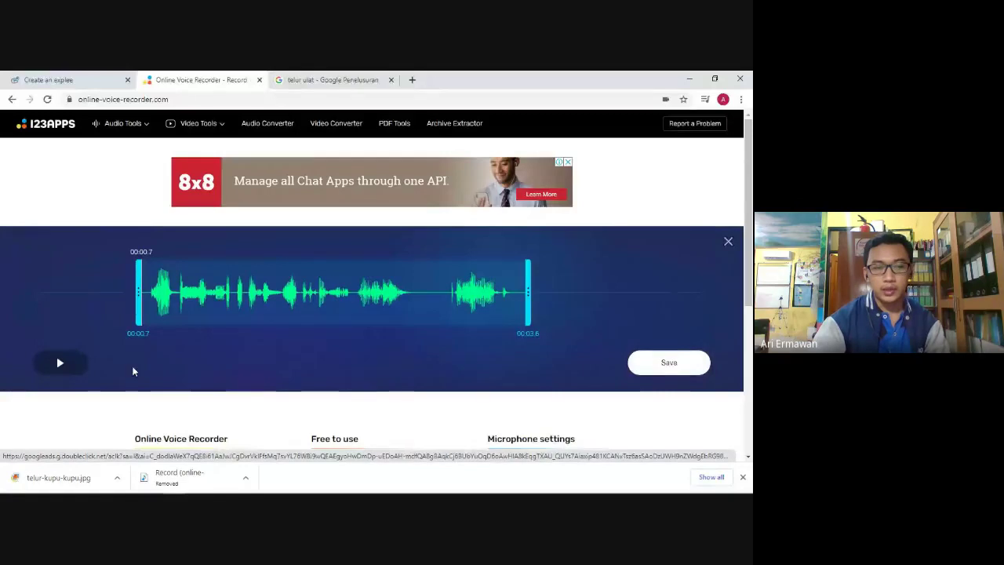
left_click(55, 373)
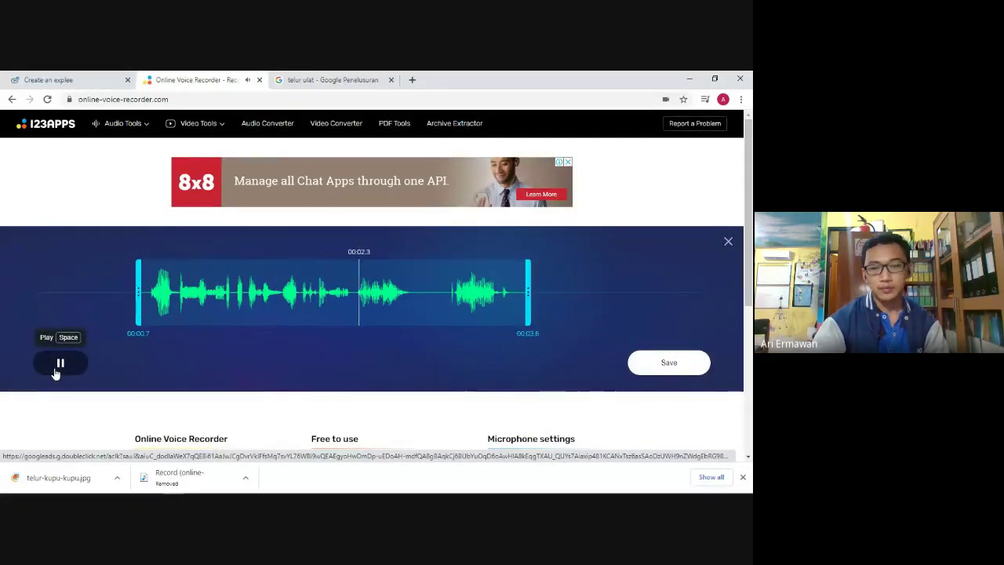
left_click(78, 363)
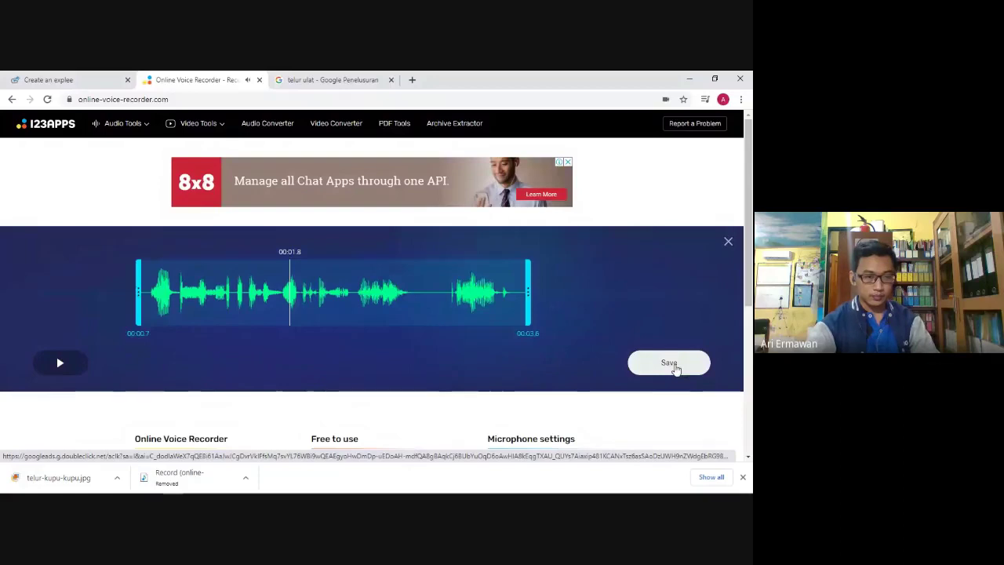
Save the trimmed narration and rename the downloaded audio file in the Downloads folder as Slide 2.
left_click(676, 369)
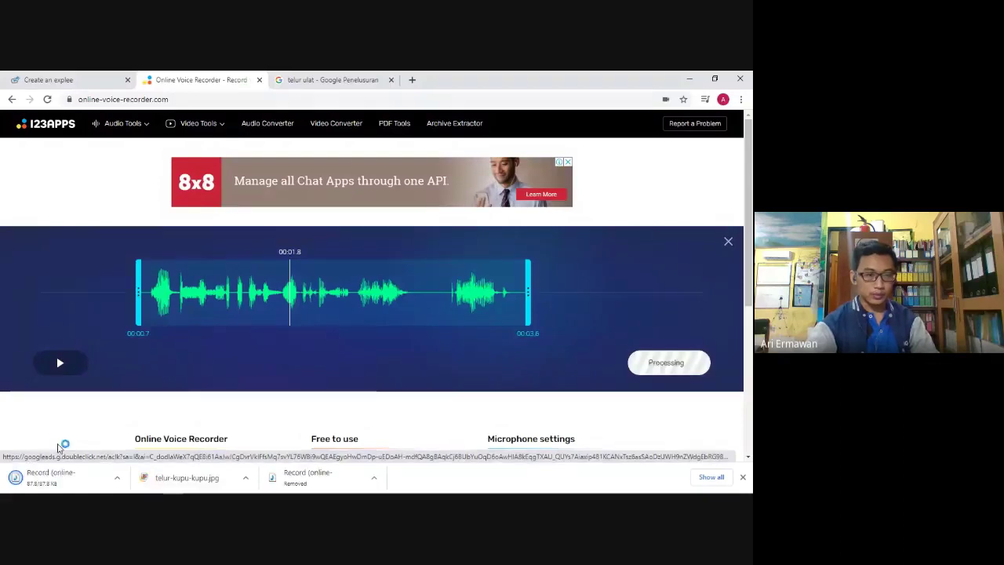
left_click(117, 478)
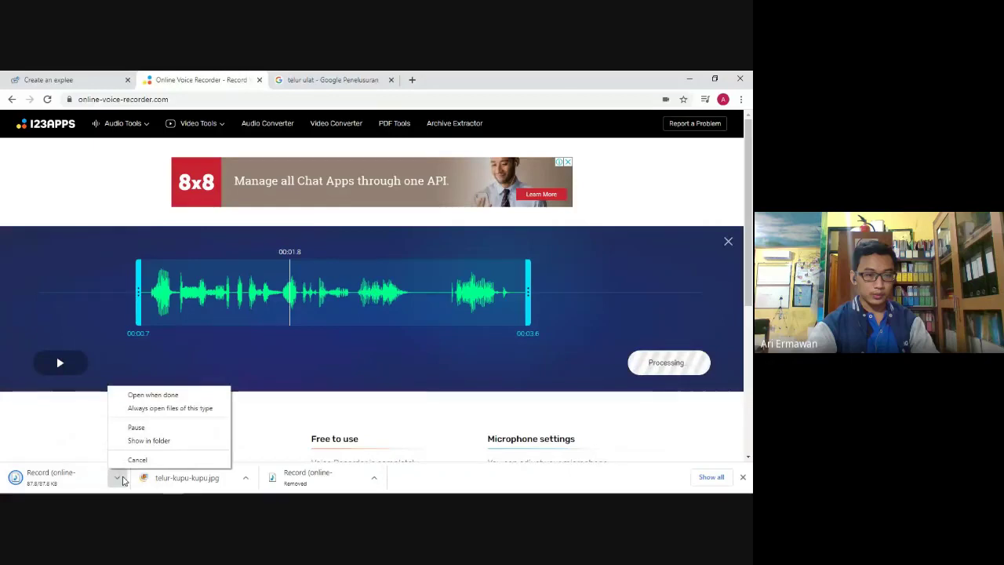
left_click(156, 440)
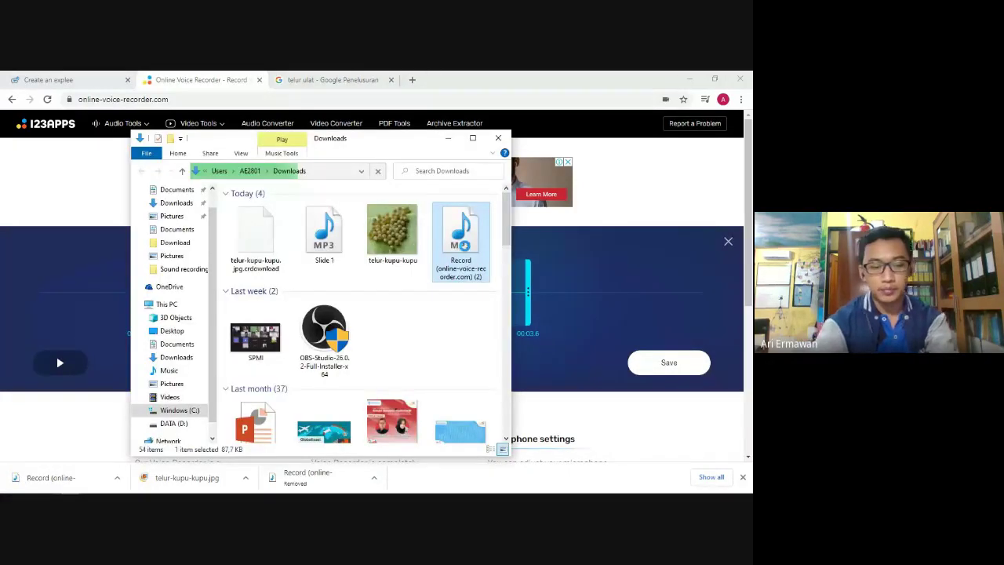
right_click(465, 248)
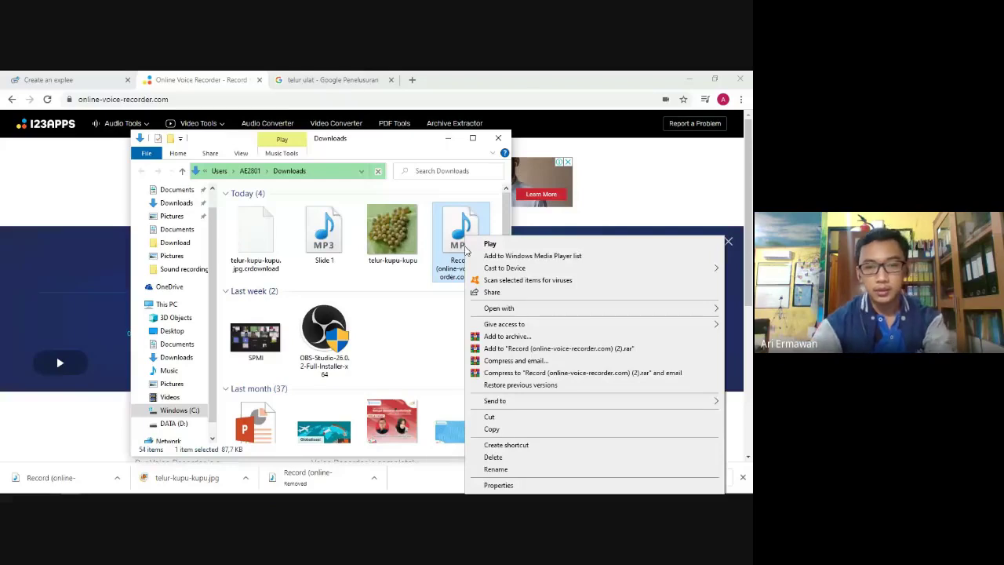
left_click(496, 469)
type("Slide 2")
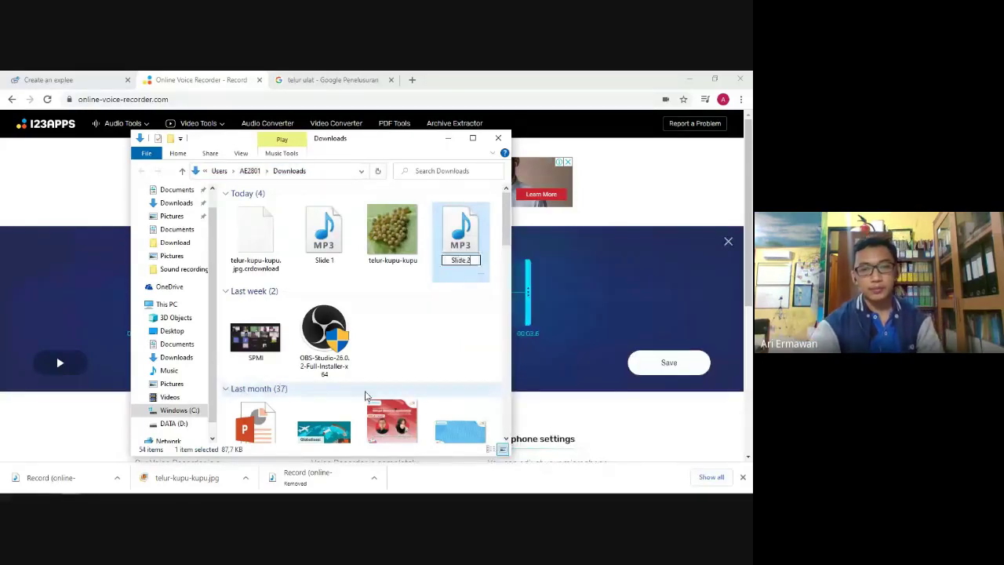
left_click(488, 293)
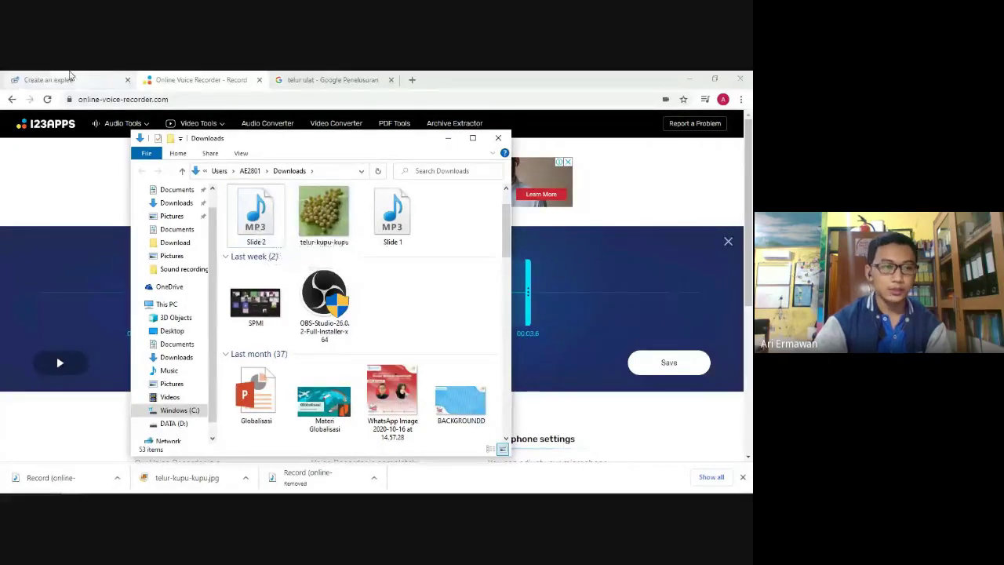
Switch back to Explee and upload the Slide 2 audio file from Downloads to the personal audio library.
left_click(69, 76)
left_click(70, 75)
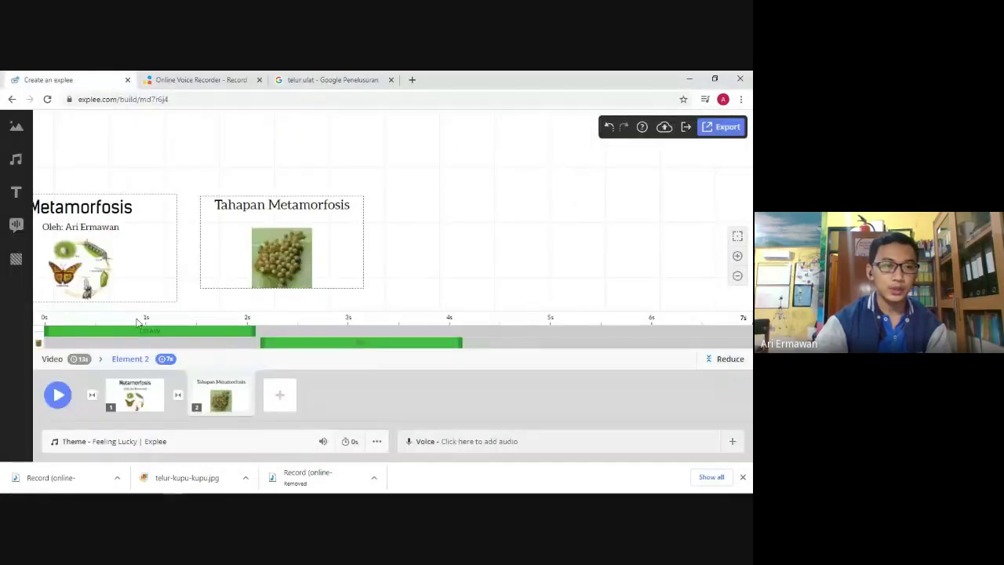
left_click(16, 162)
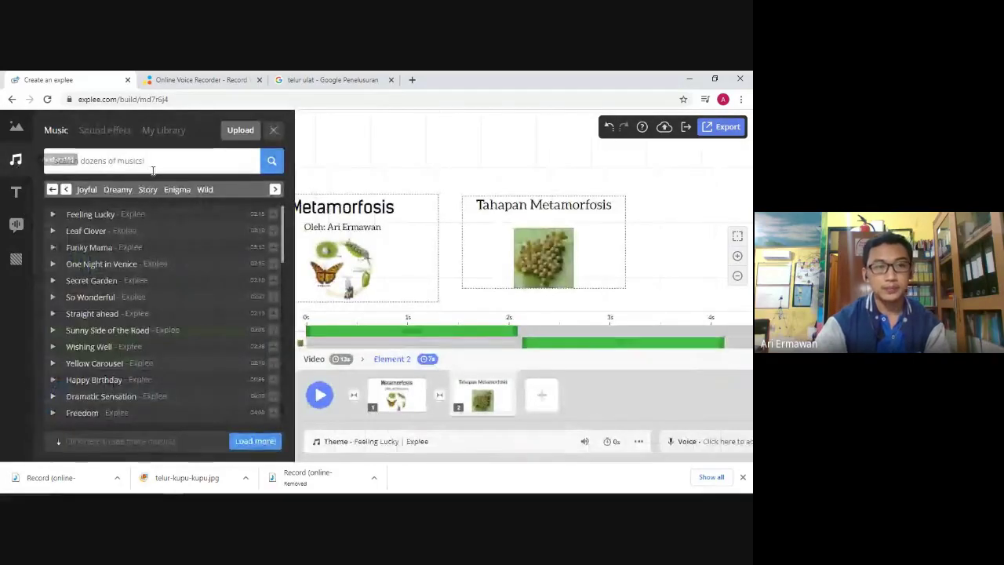
left_click(231, 133)
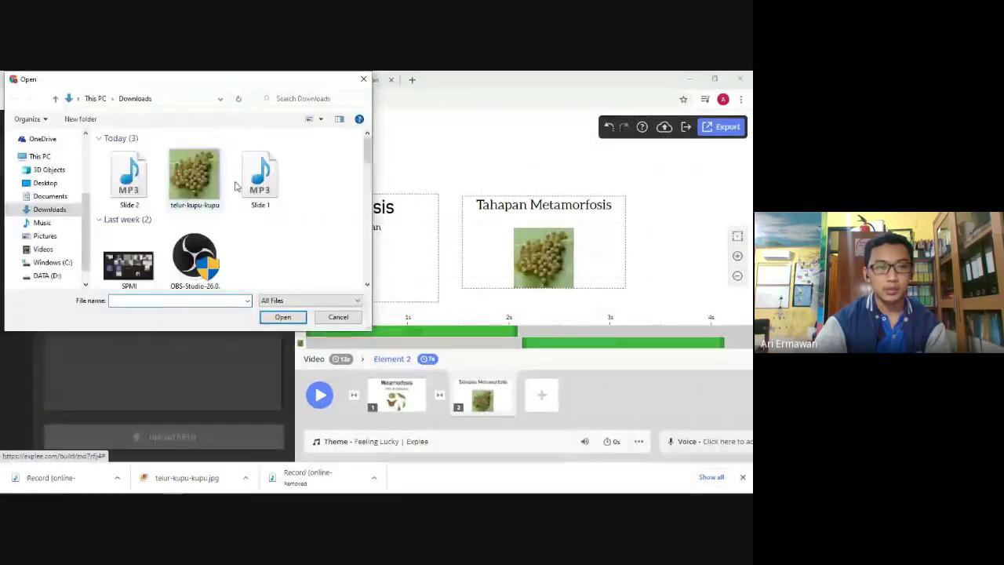
left_click(133, 182)
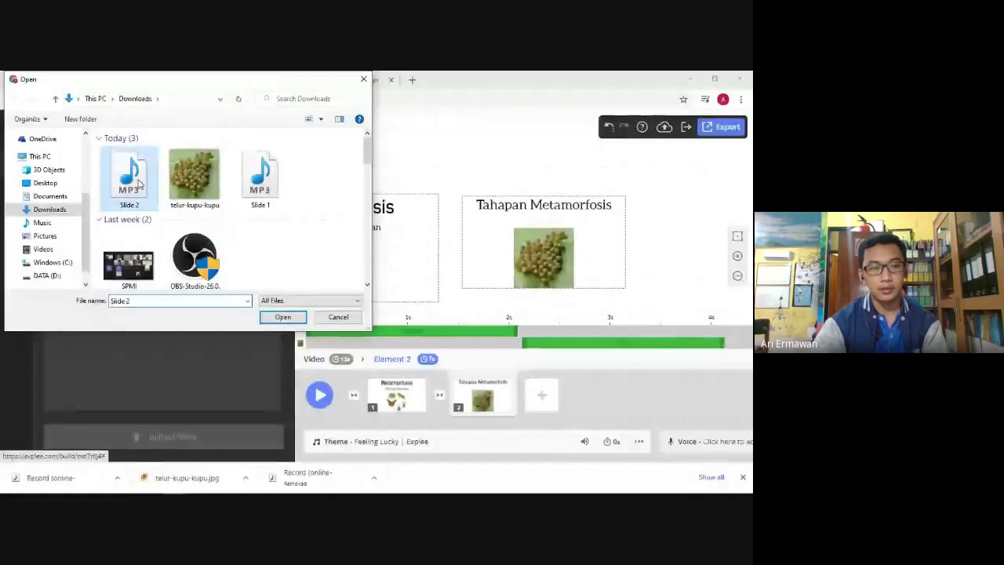
left_click(285, 318)
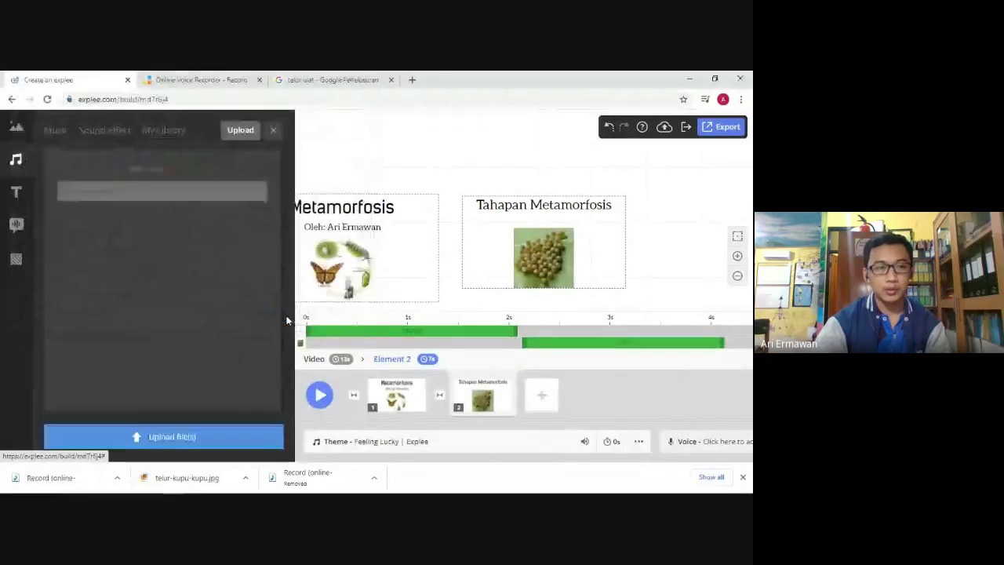
left_click(155, 439)
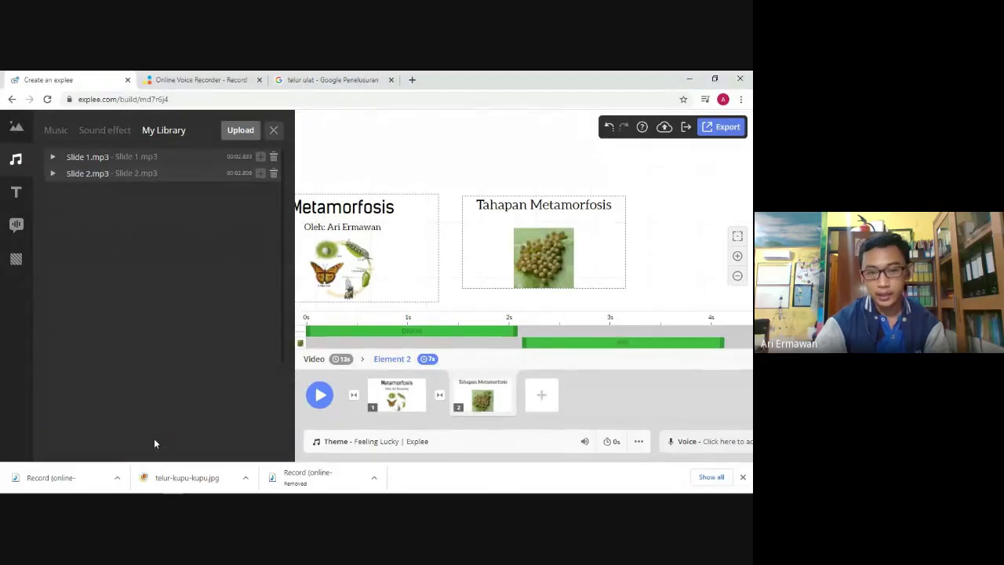
Add Slide 2.mp3 to the "Tahapan Metamorfosis" element, starting at about 3.8 s on its timeline, and preview the scene.
left_click_drag(129, 179, 218, 396)
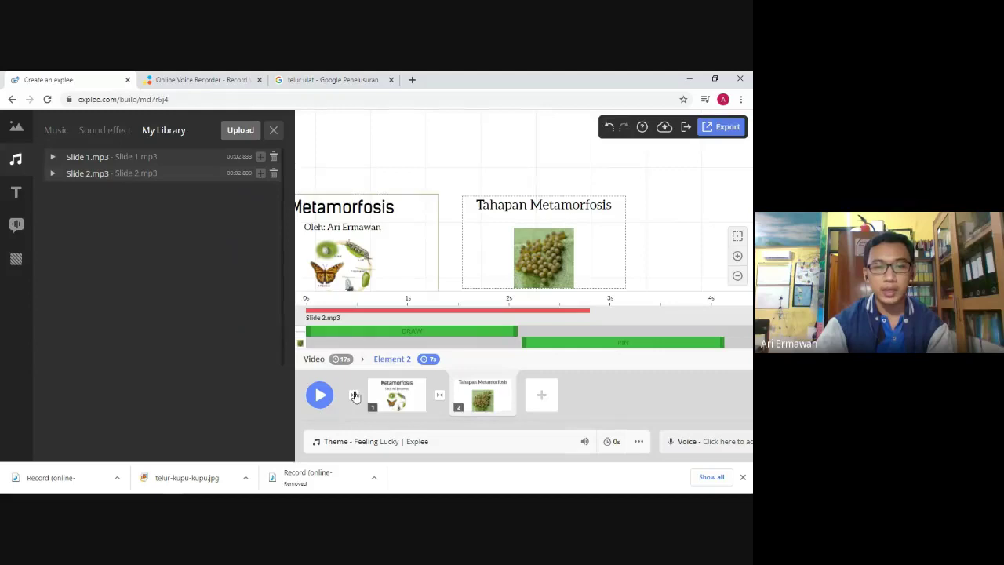
left_click(273, 129)
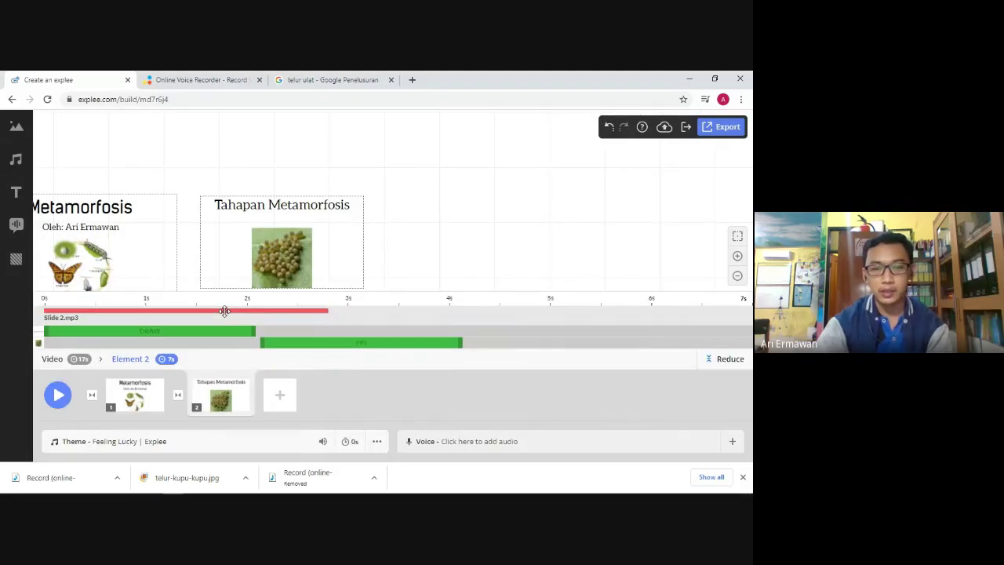
left_click_drag(170, 311, 492, 313)
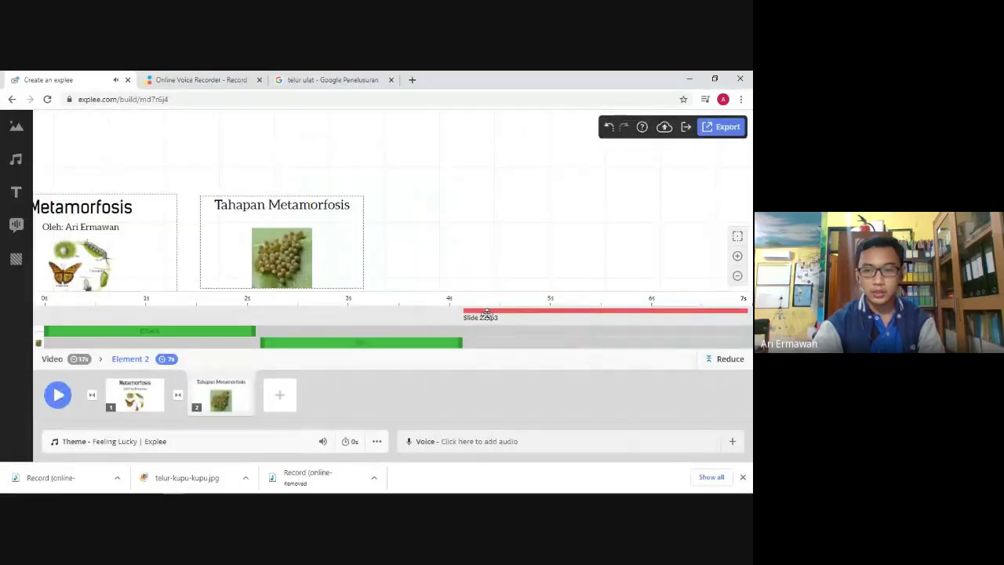
left_click_drag(487, 312, 453, 311)
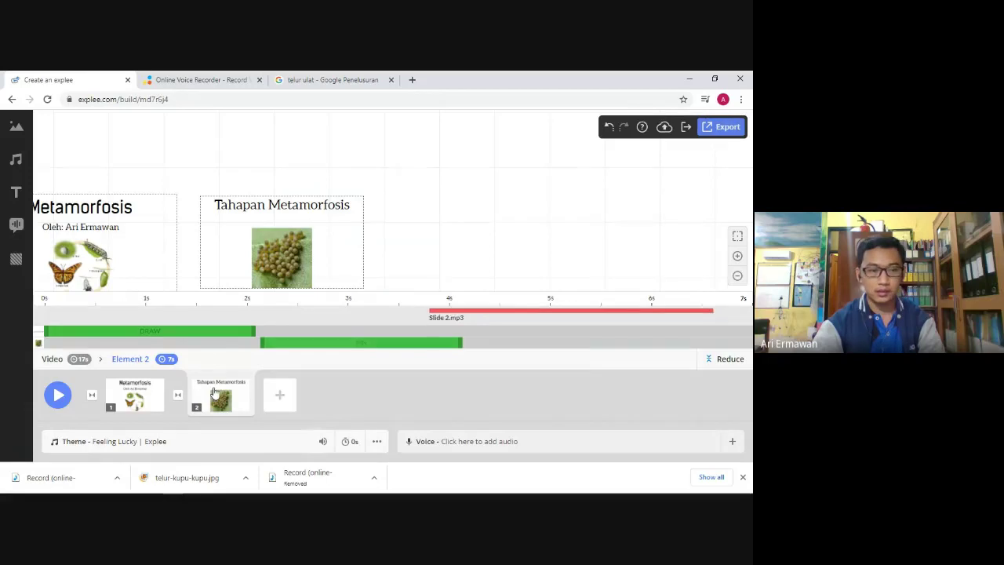
left_click(57, 395)
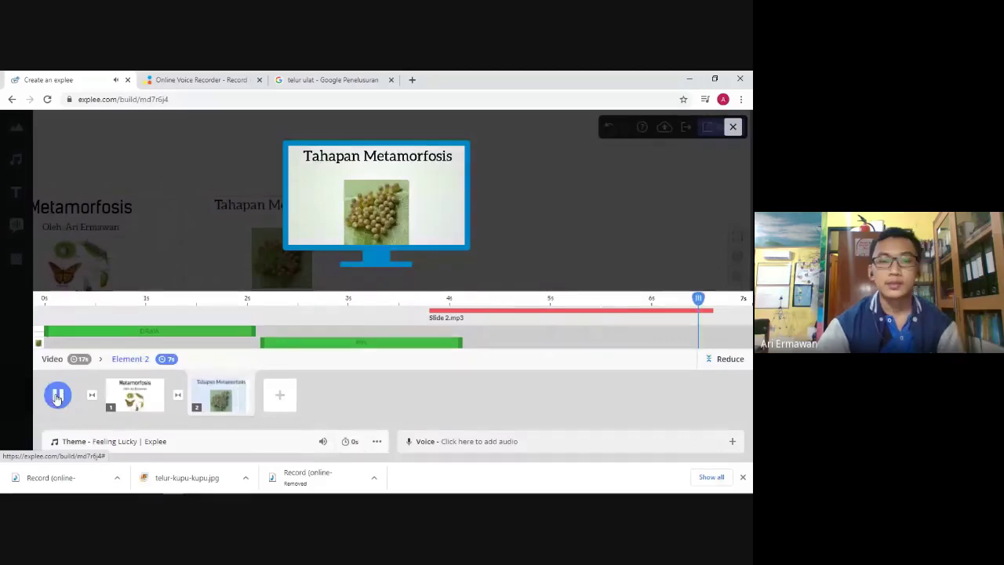
left_click(733, 127)
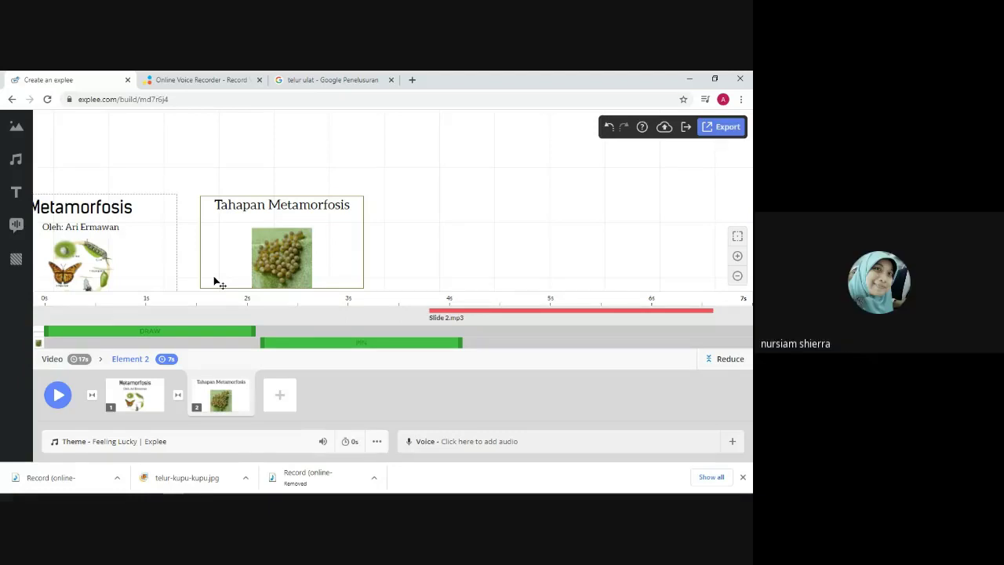
mouse_move(194, 488)
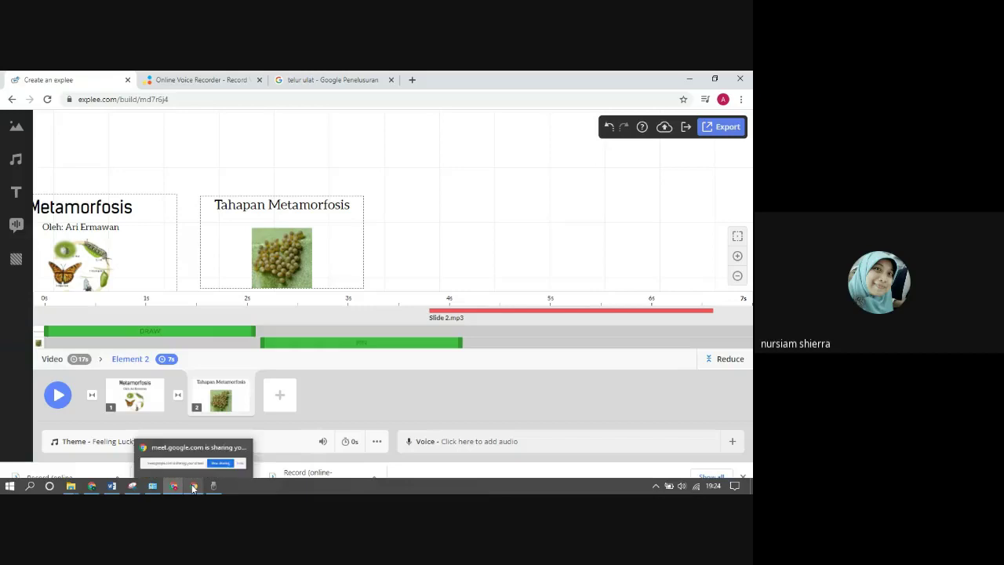
left_click(196, 464)
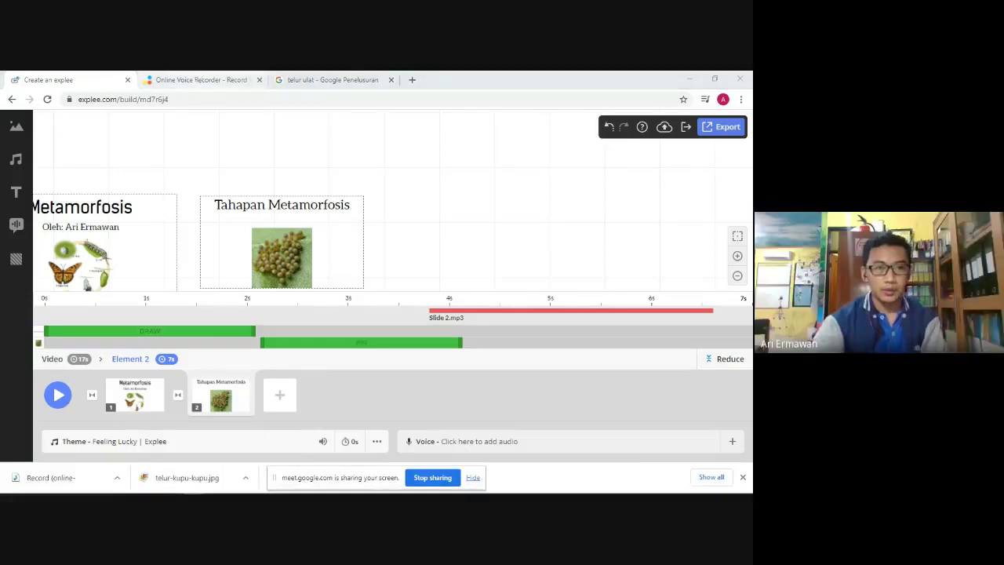
mouse_move(205, 489)
left_click(174, 487)
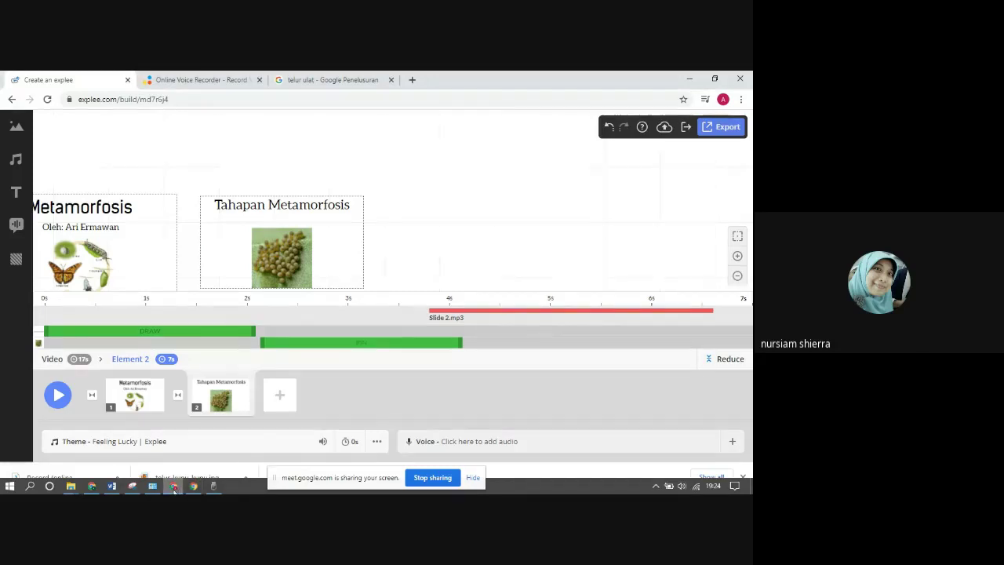
left_click(175, 487)
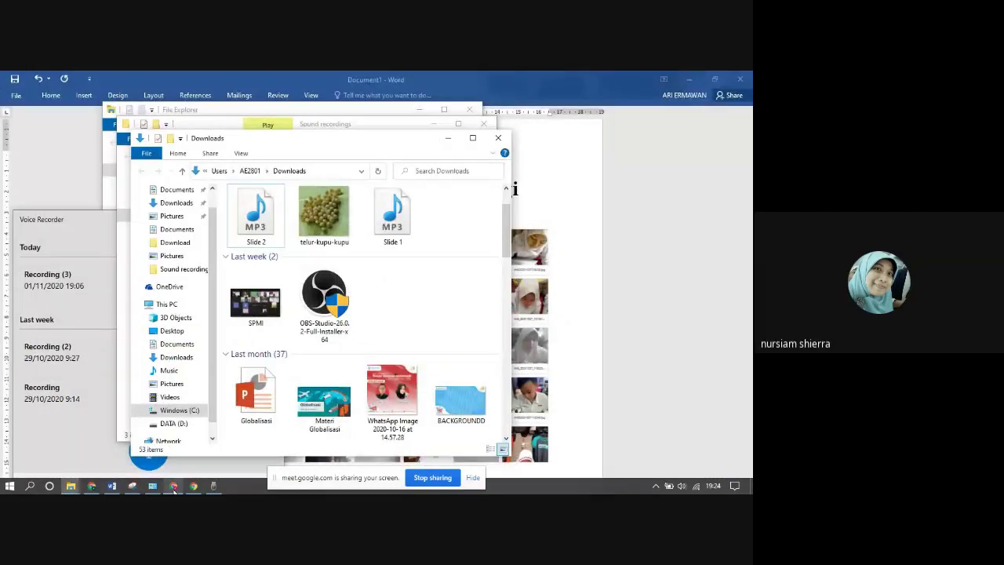
left_click(174, 488)
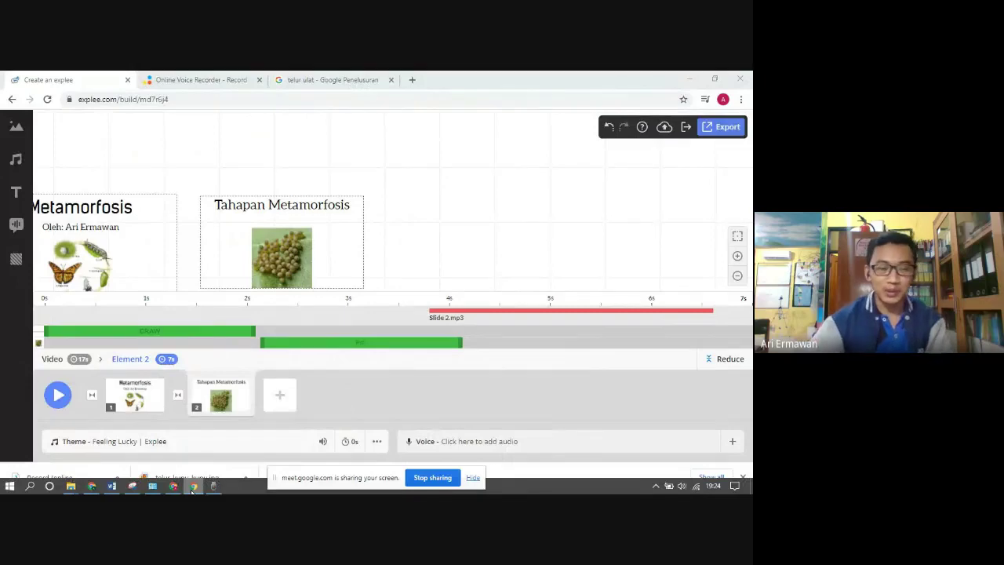
left_click(93, 488)
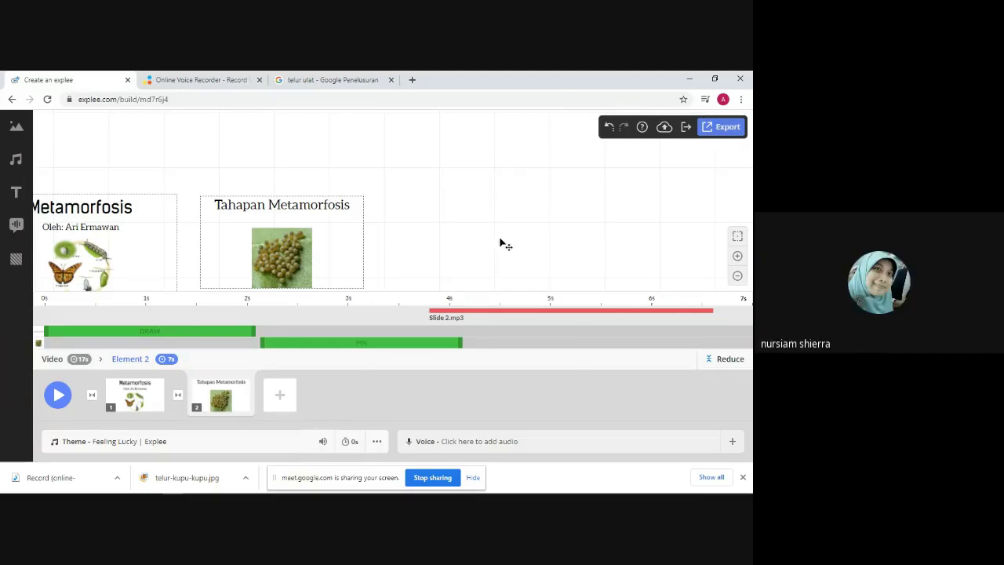
left_click_drag(479, 221, 544, 219)
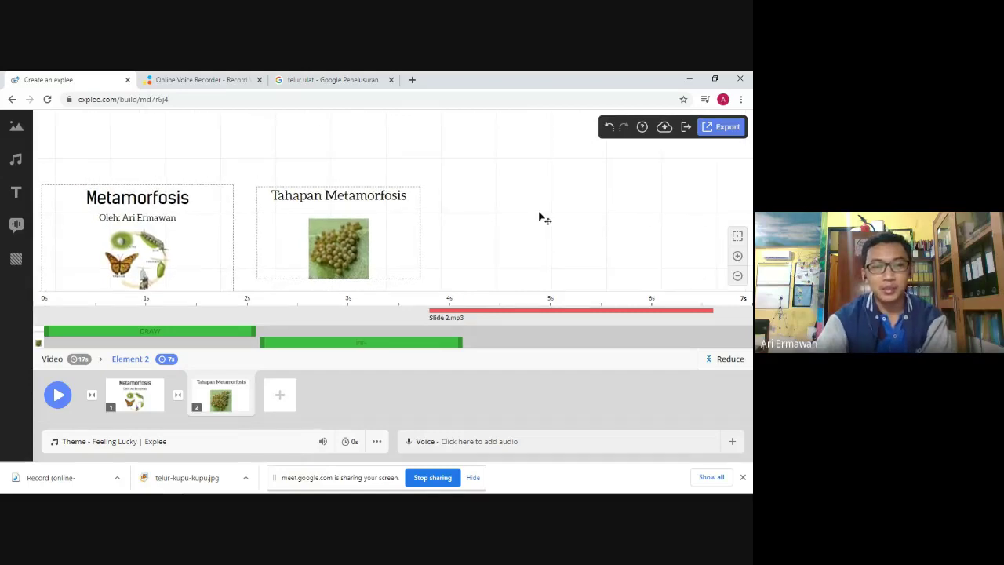
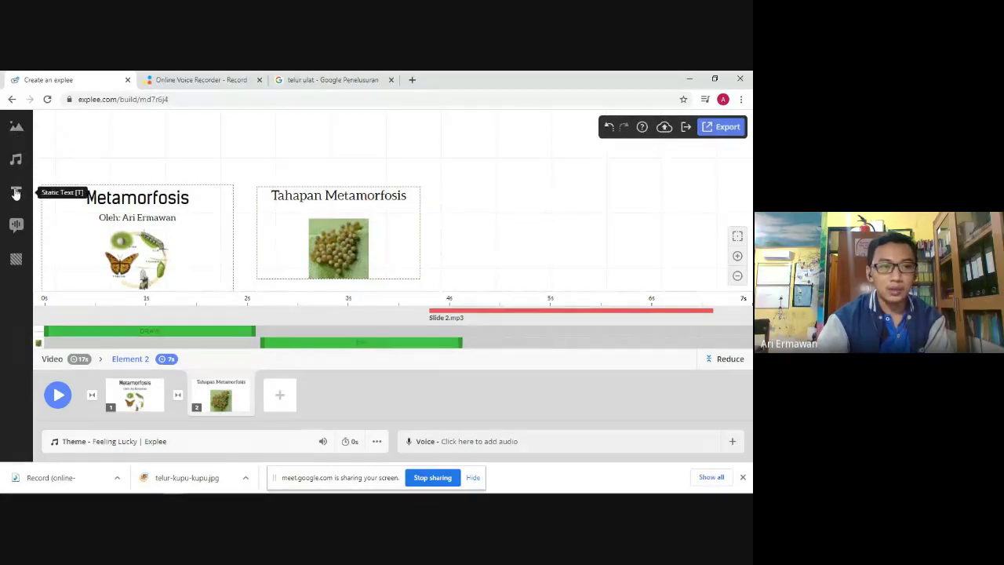
Open the upload area of the personal image library.
left_click(19, 135)
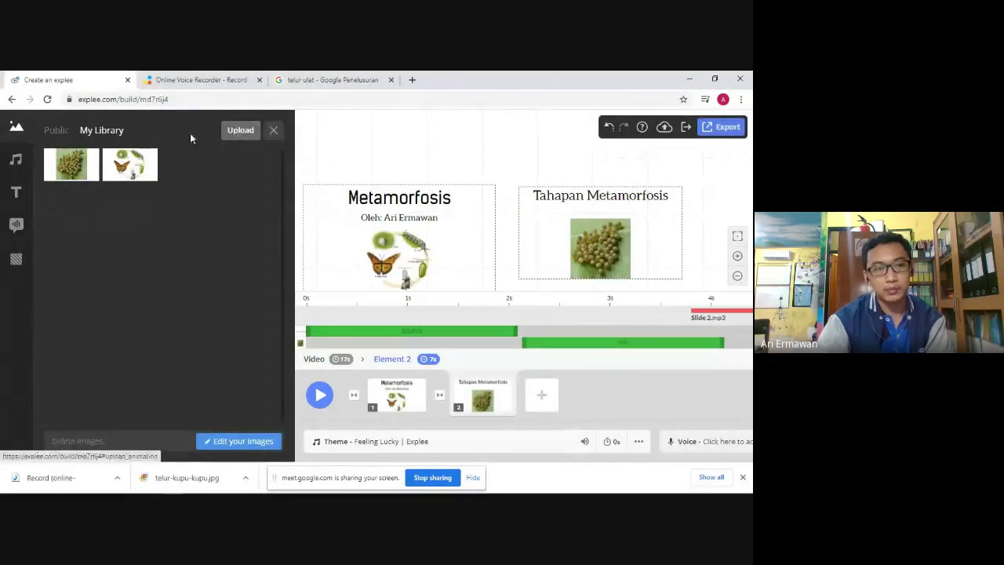
left_click(240, 135)
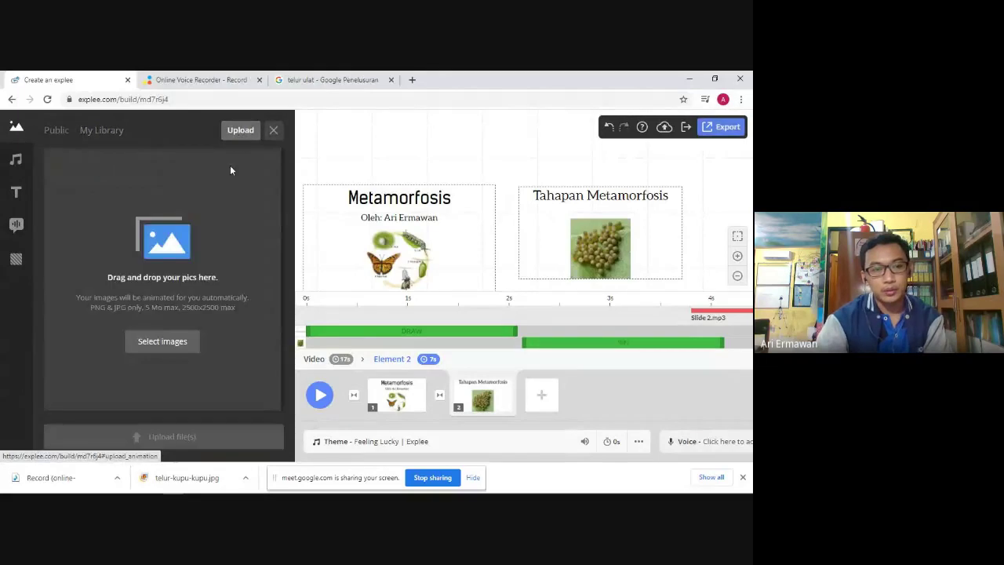
left_click(167, 339)
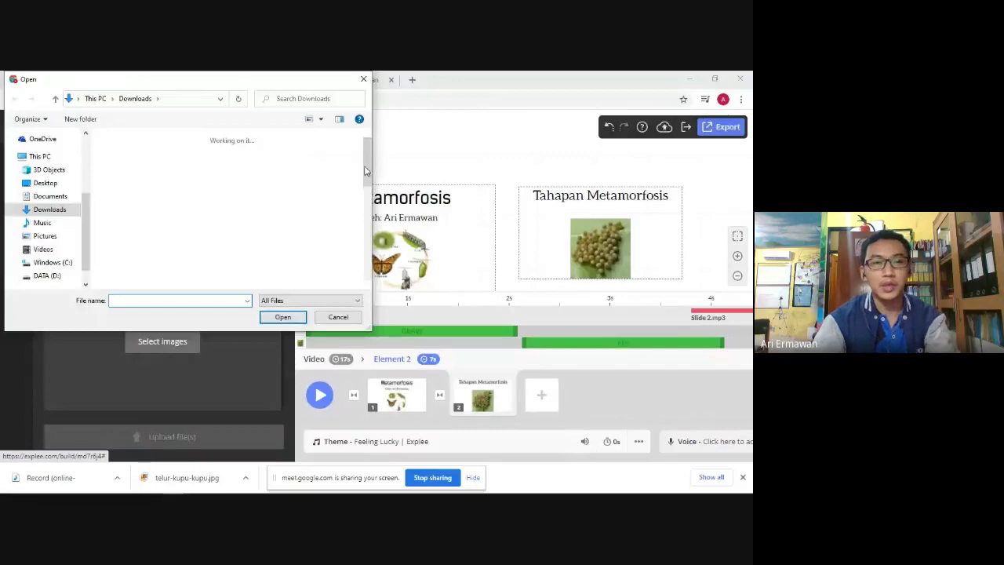
left_click(363, 79)
Switch to the Google Images results and search for "ulat".
left_click(322, 79)
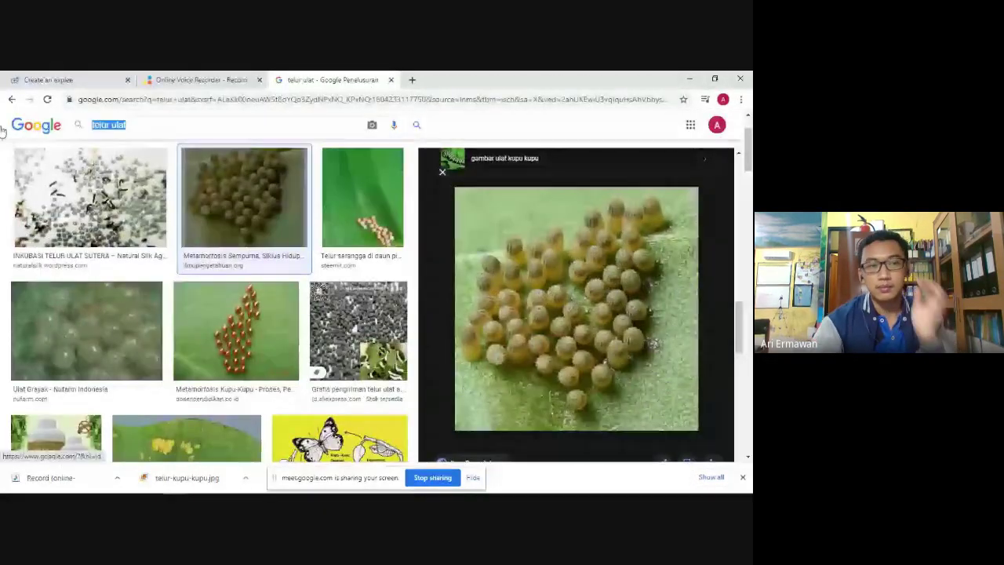
type("ul")
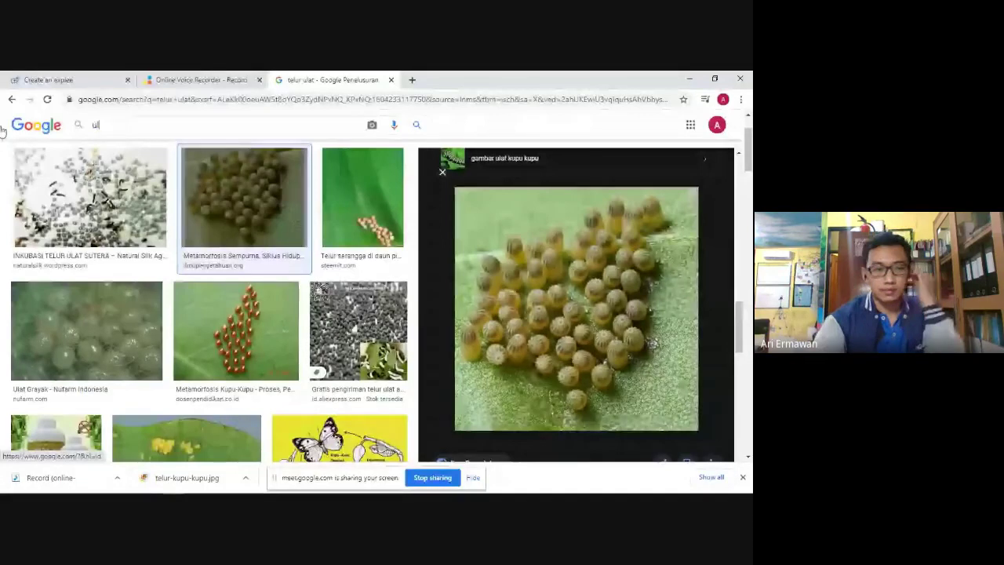
type("at")
key("Return")
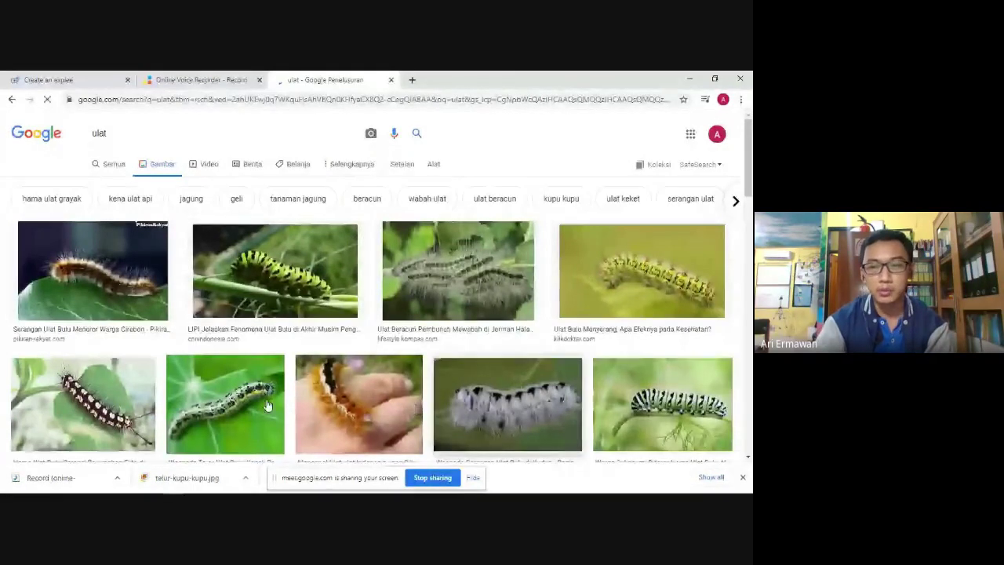
Find the green spiny caterpillar picture from Tribun Jogja in the image results and save it to the computer.
scroll(433, 384, "down", 2)
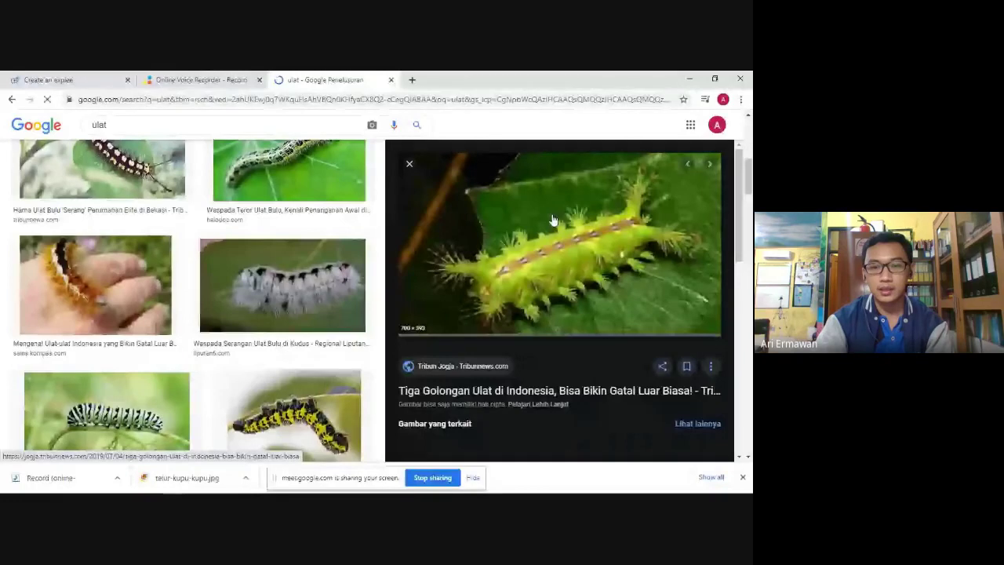
scroll(553, 221, "down", 2)
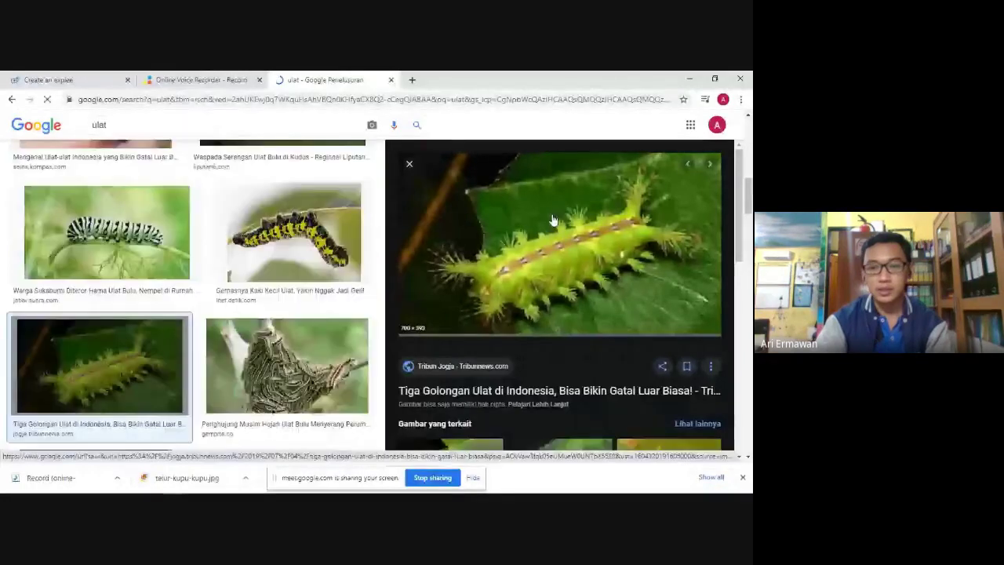
right_click(553, 221)
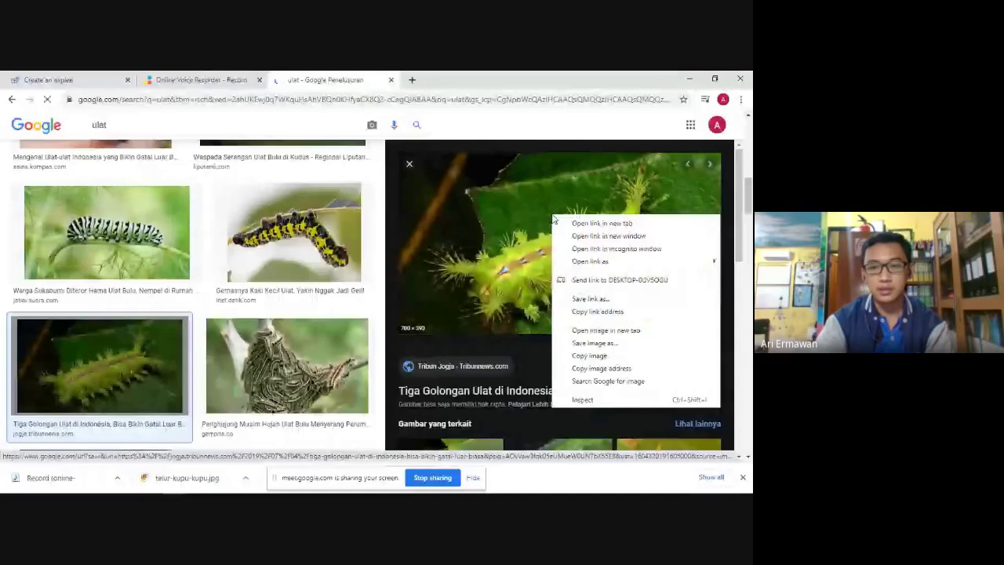
left_click(611, 348)
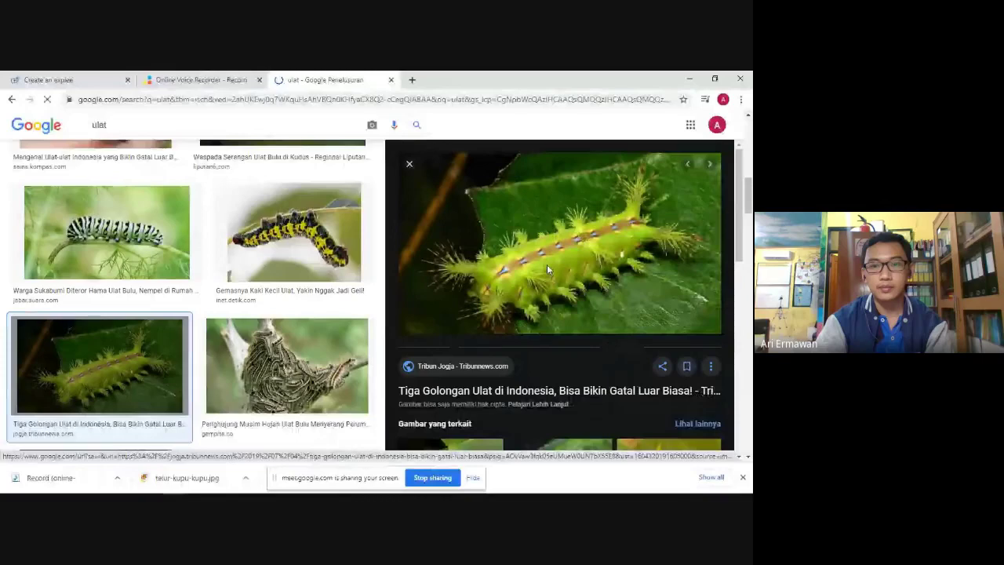
Switch back to Explee and upload the jenis-jenis-ulat-gatal image from Downloads to the personal image library.
key("ctrl+1")
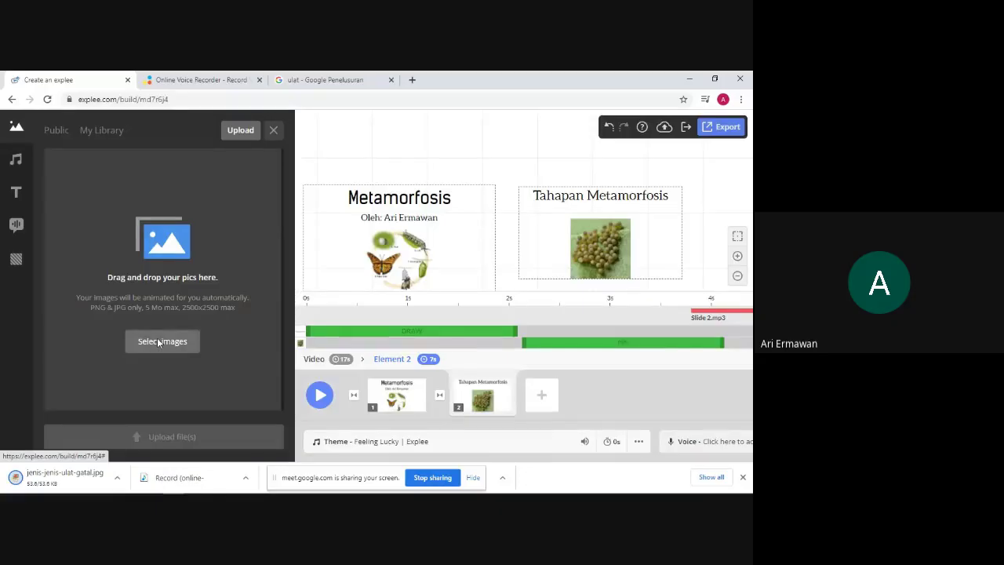
left_click(158, 342)
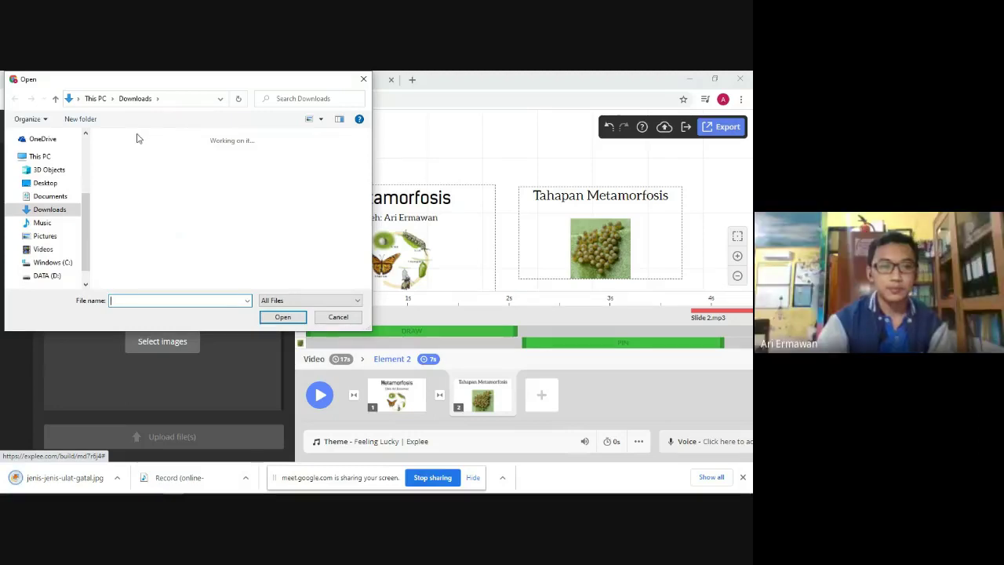
left_click(129, 176)
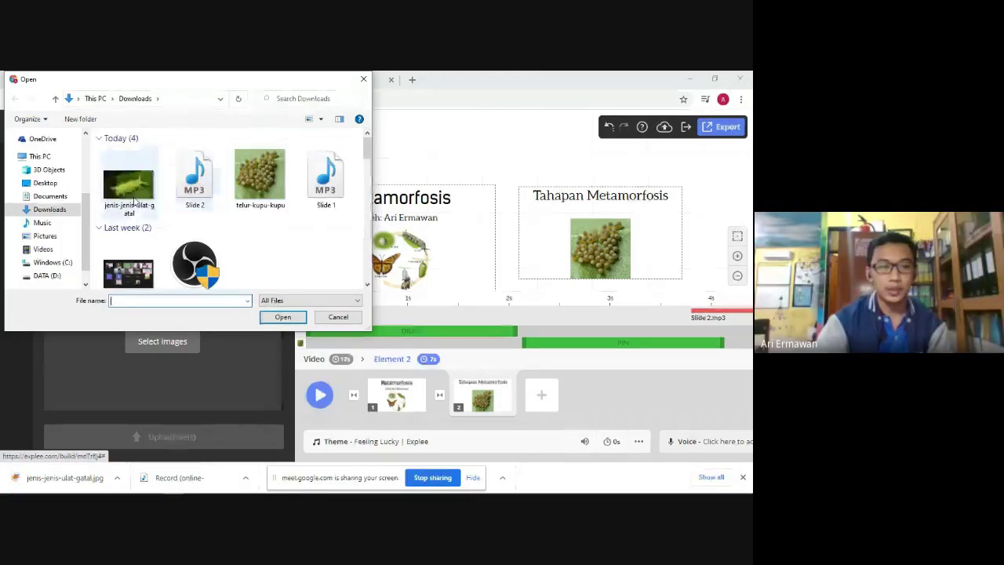
left_click(284, 317)
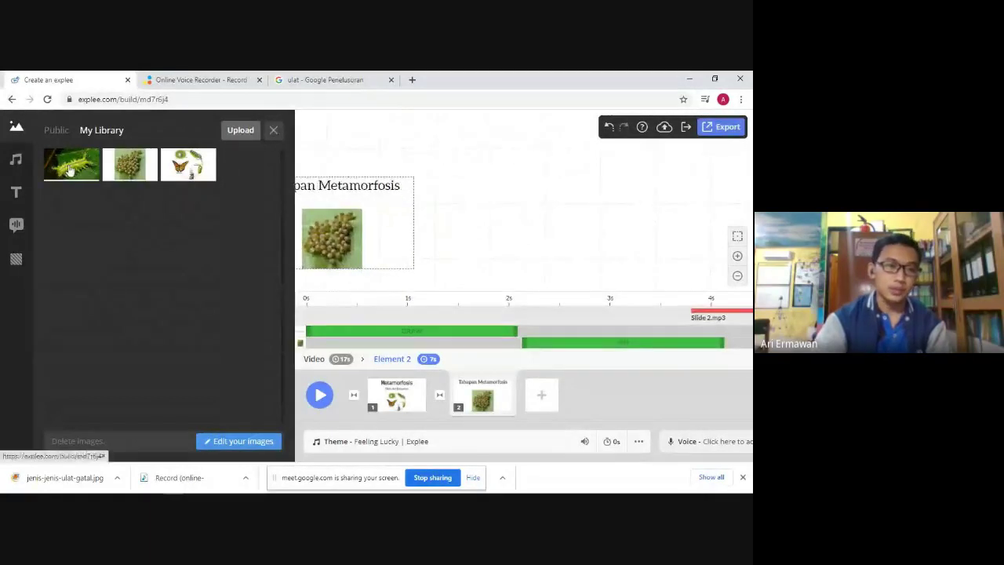
Place the caterpillar image on the canvas beside the "Tahapan Metamorfosis" scene as a new element and enlarge it slightly.
left_click_drag(71, 176, 492, 239)
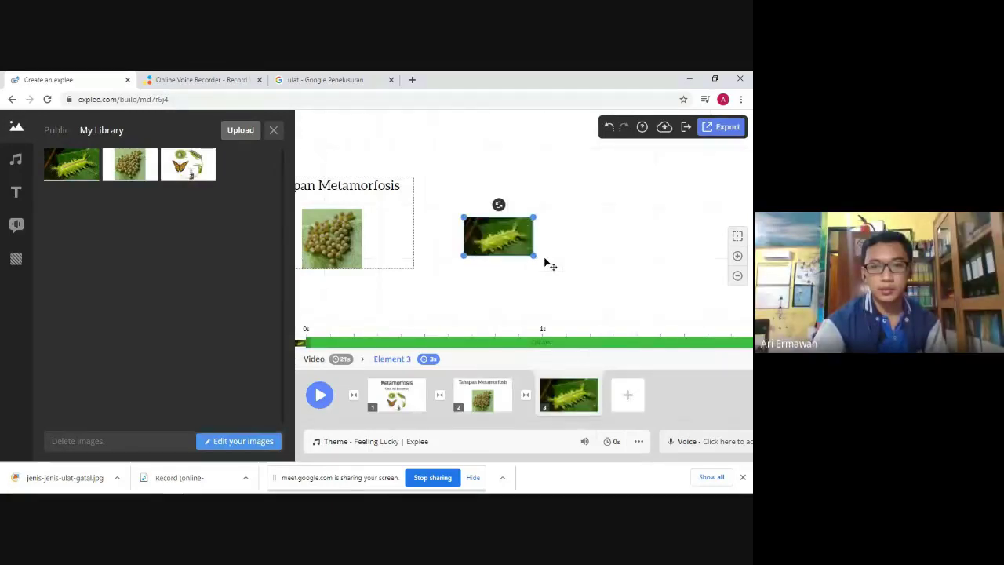
left_click(619, 240)
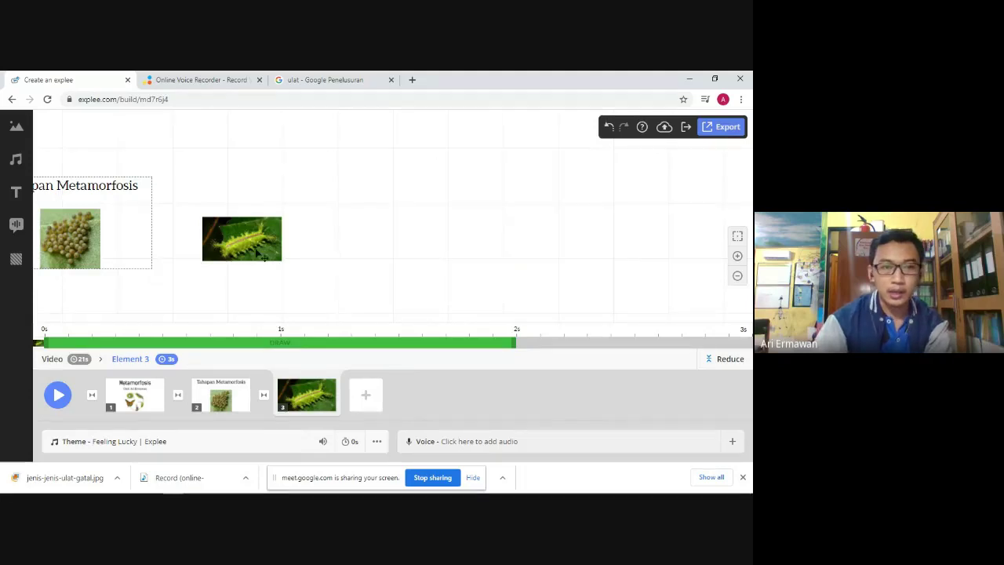
left_click_drag(271, 263, 272, 241)
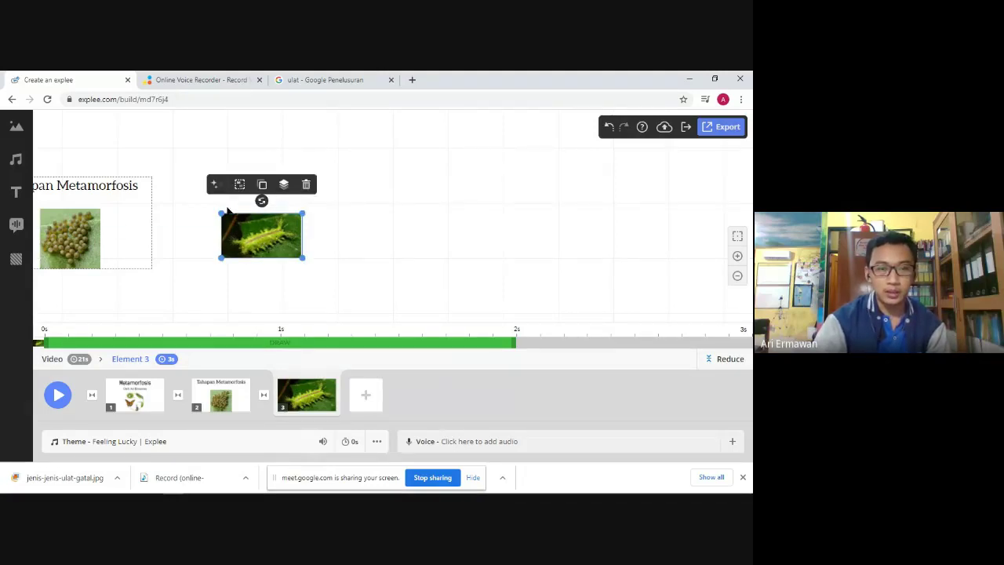
Check the build-in effect options of the caterpillar image and preview its Draw animation.
left_click(215, 185)
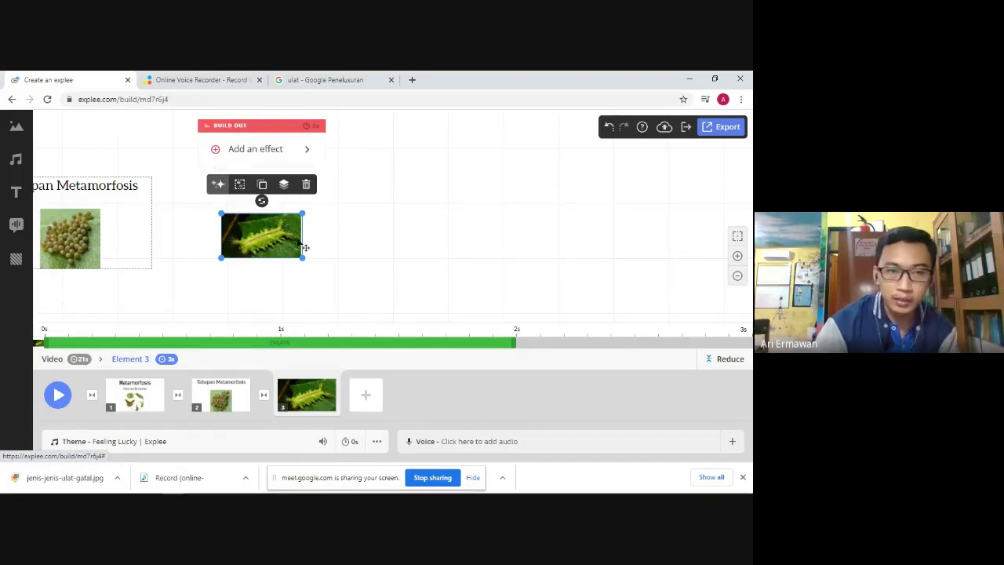
scroll(412, 232, "up", 1)
scroll(411, 232, "up", 1)
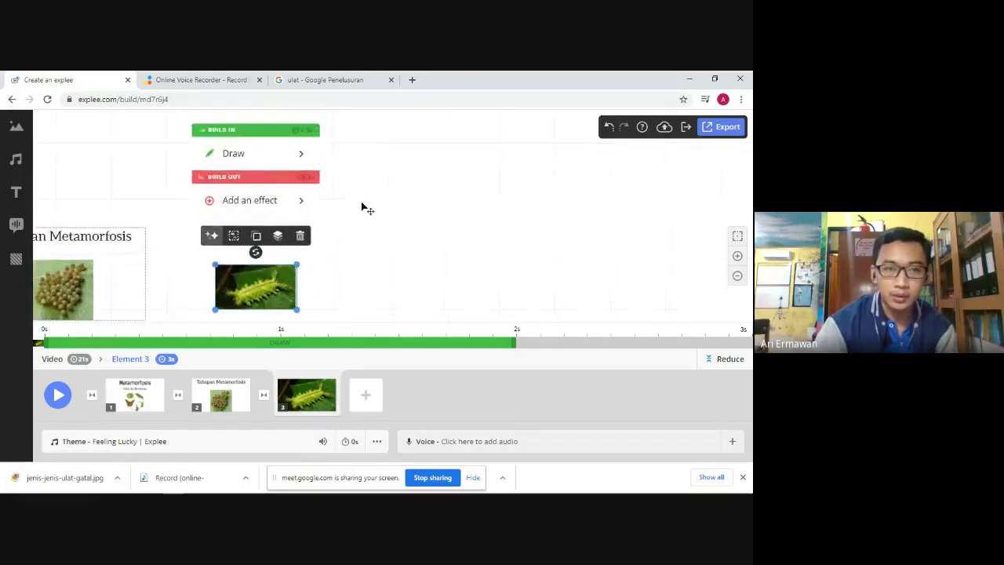
left_click(292, 156)
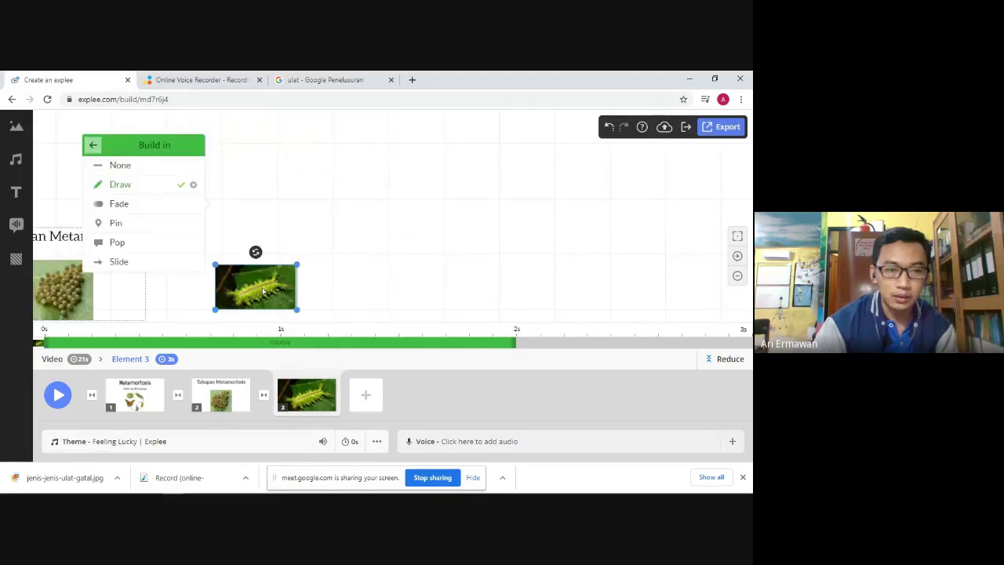
left_click(57, 397)
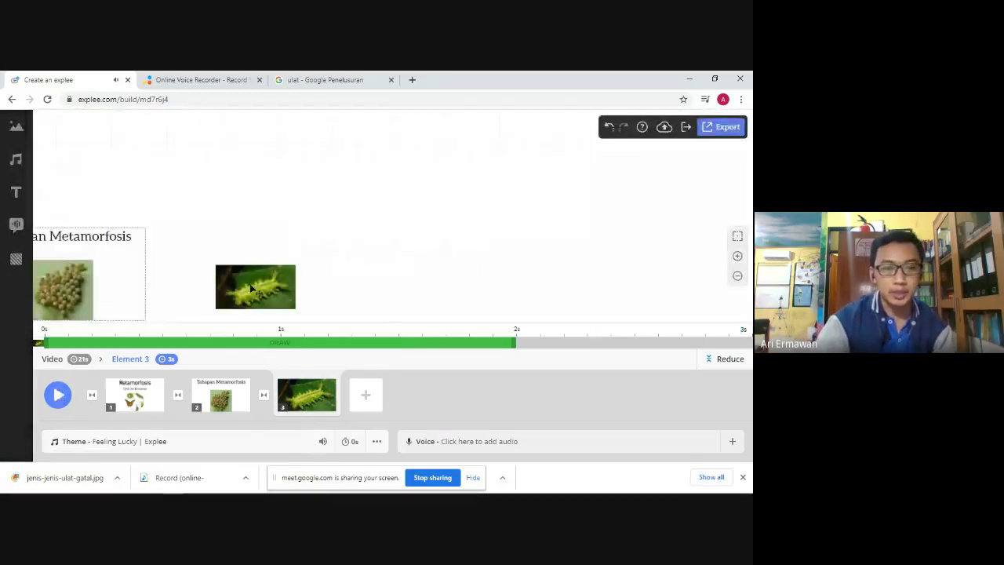
Reposition the caterpillar image so it sits level with the egg picture, with room above for a title.
left_click_drag(259, 284, 257, 311)
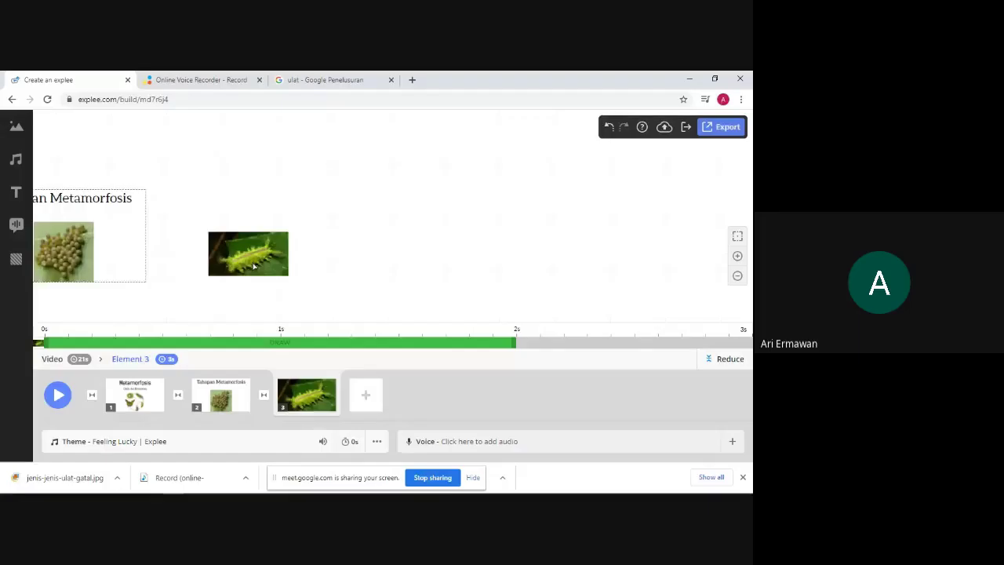
mouse_move(254, 264)
left_mouse_down()
mouse_move(284, 263)
mouse_move(268, 264)
left_mouse_up()
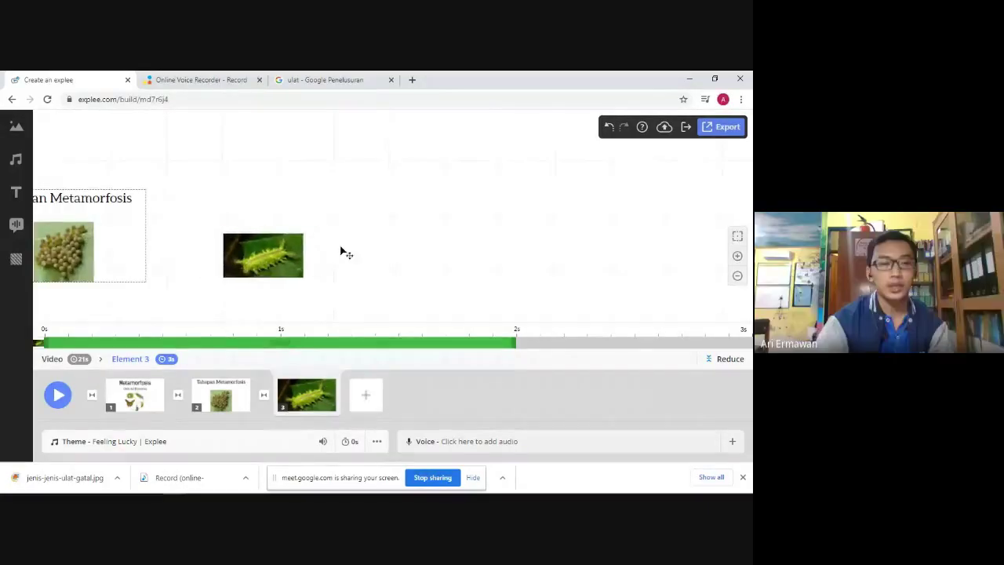
left_click(271, 259)
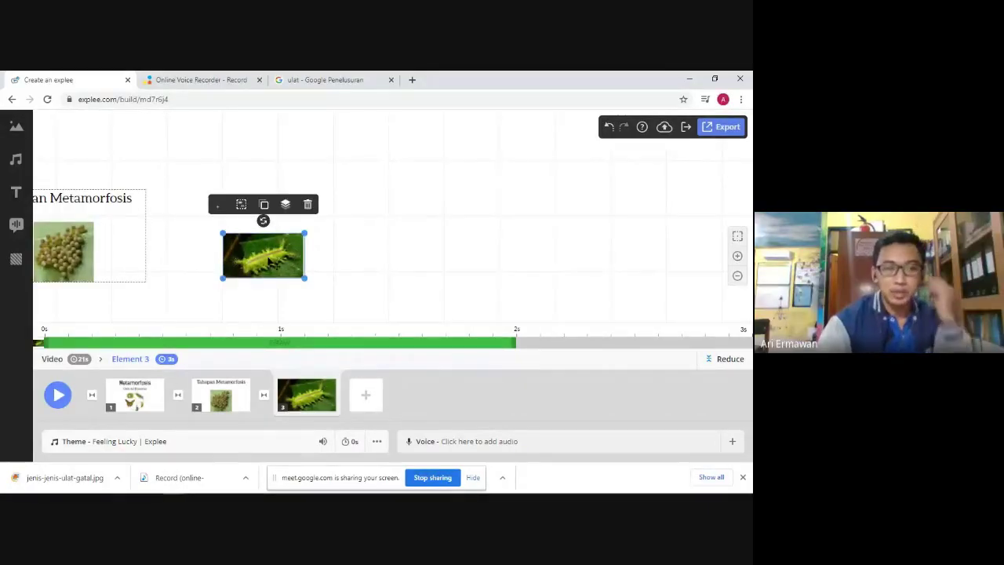
Add a static title reading "Larva" above the caterpillar image.
left_click(18, 193)
left_click(153, 191)
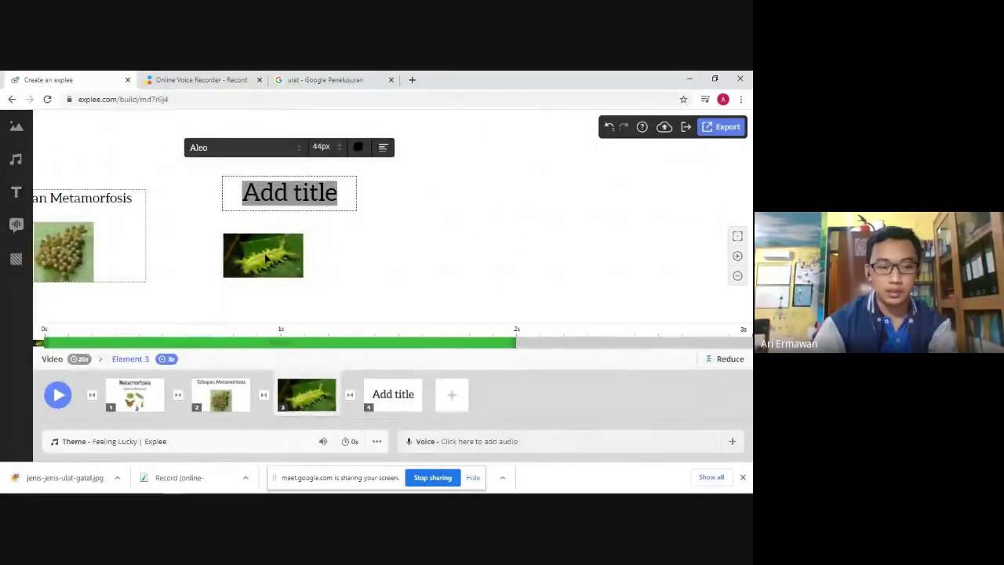
type("Tahap")
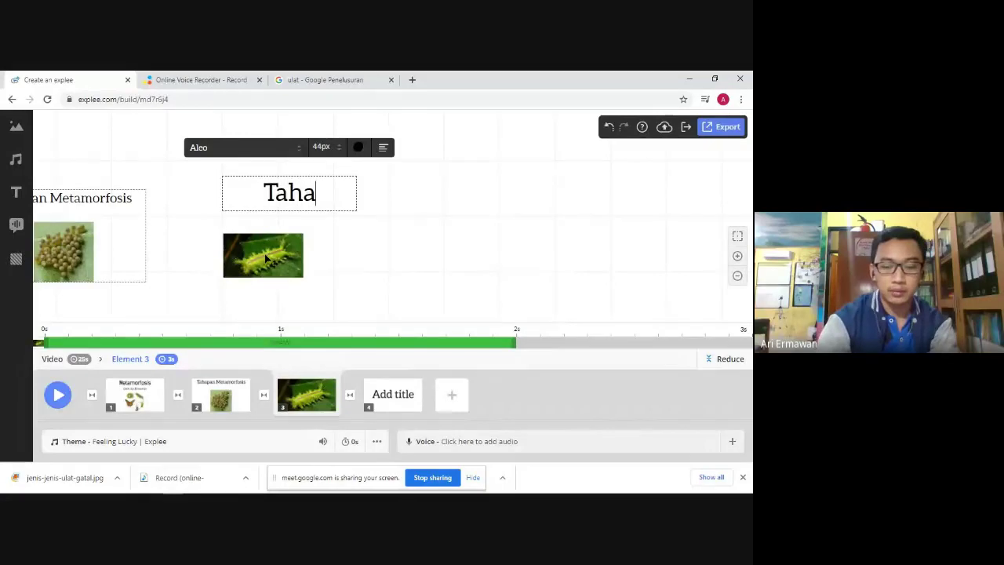
key("BackSpace")
type("p")
key("BackSpace")
key("BackSpace")
key("BackSpace")
key("BackSpace")
key("BackSpace")
type("UlaT")
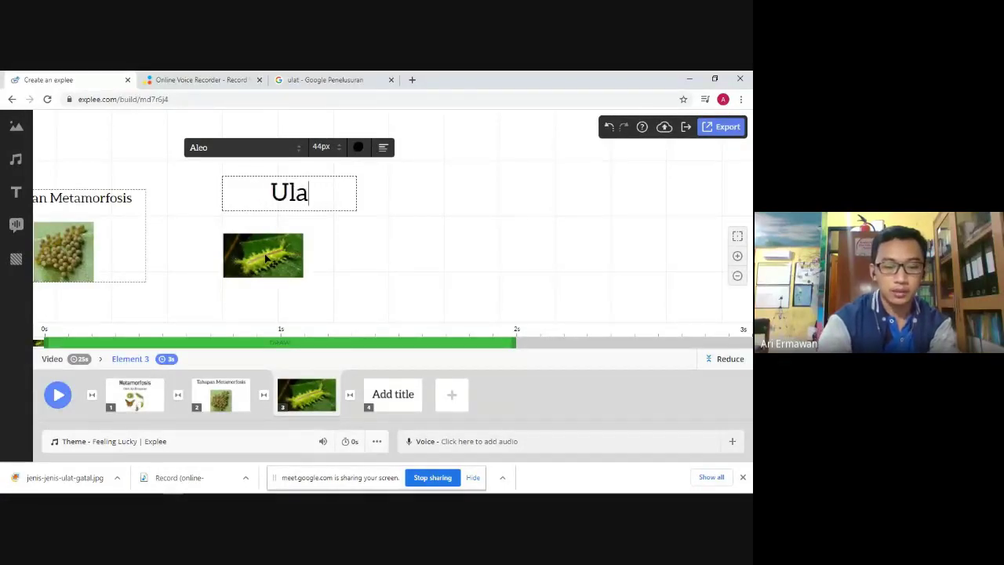
key("BackSpace")
key("BackSpace")
key("BackSpace")
key("BackSpace")
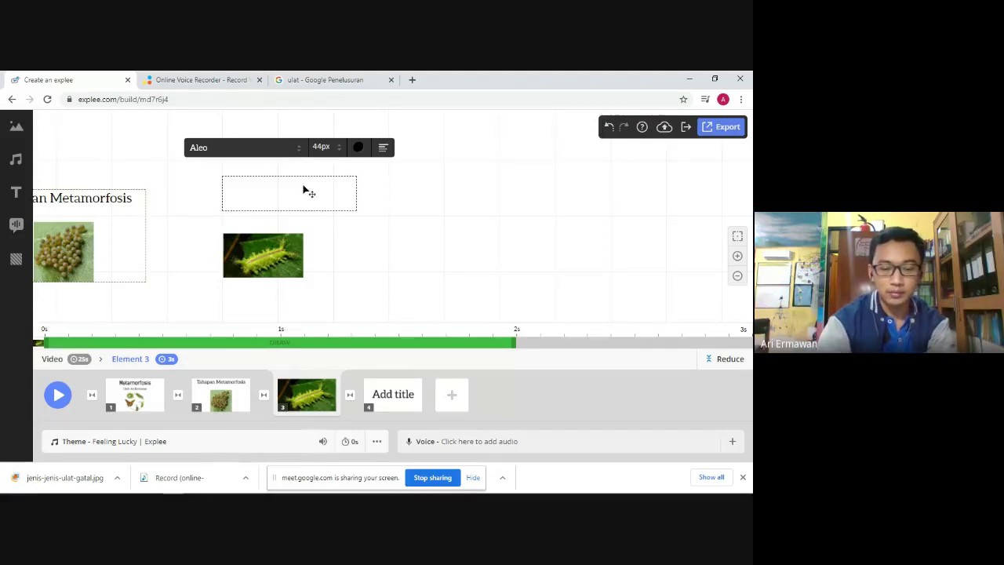
type("Larva")
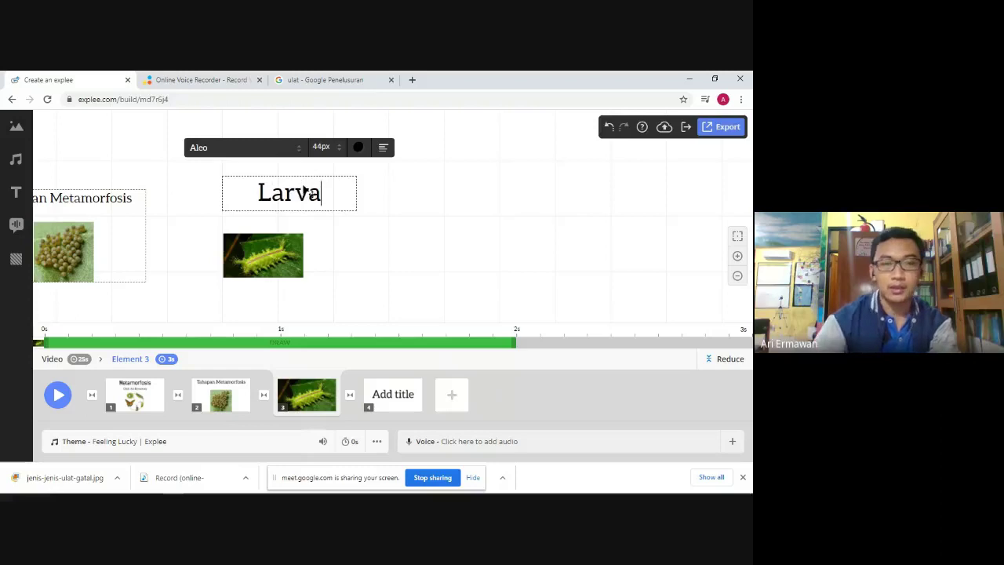
Center the caterpillar image beneath the "Larva" title and group the two into one element.
left_click_drag(289, 276, 314, 262)
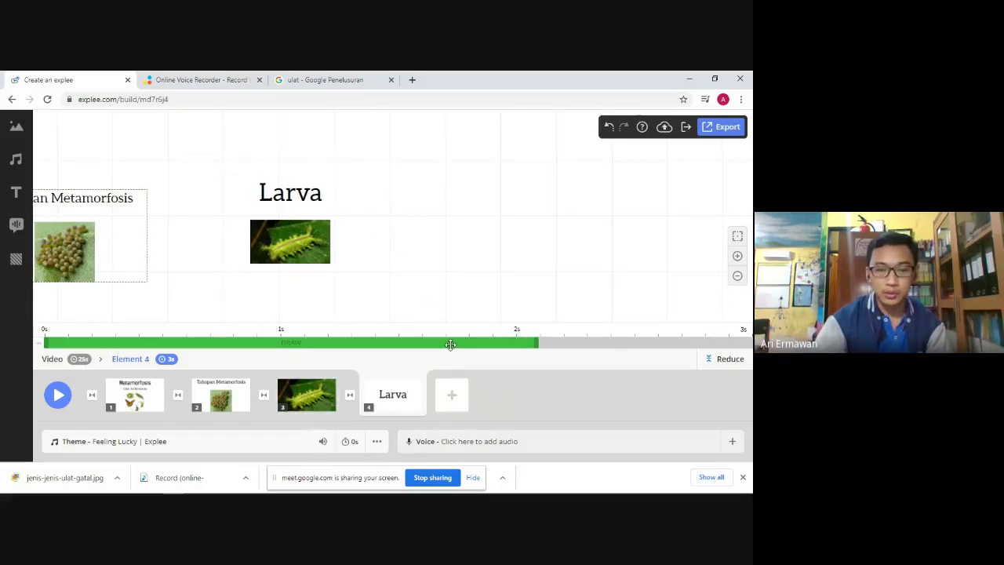
left_click(304, 260)
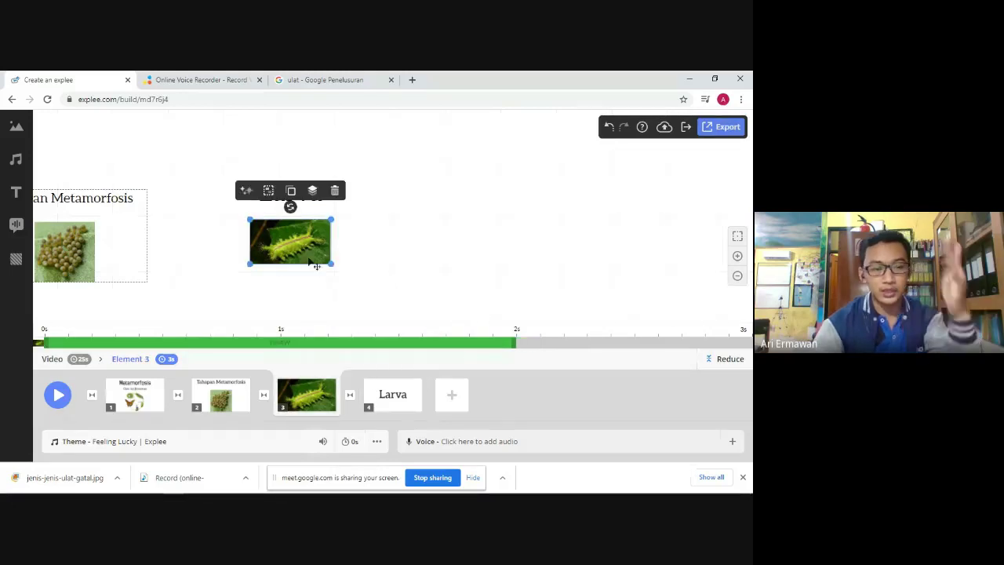
left_click(310, 211)
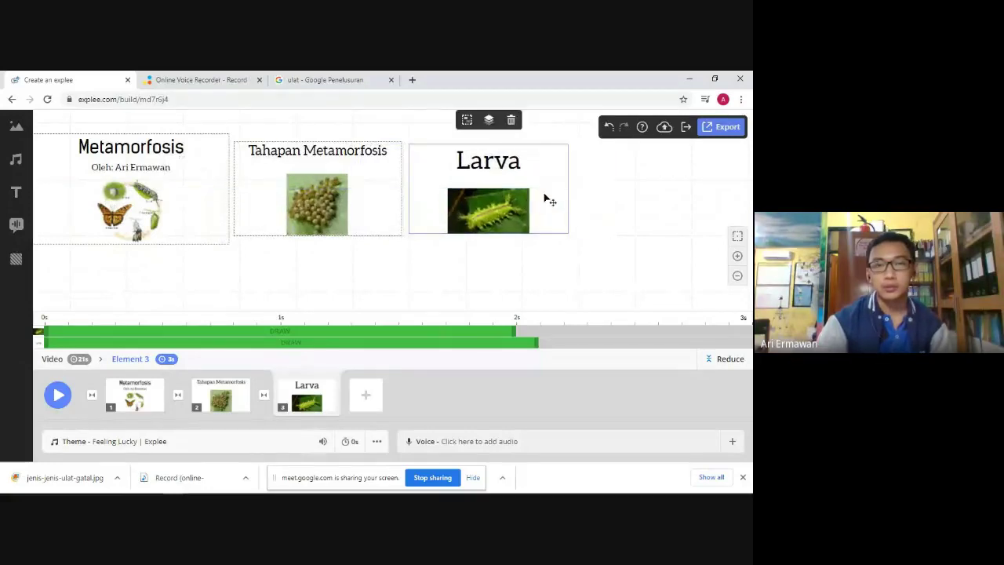
Even out the row of scenes by shifting the "Larva" group outward and nudging the "Metamorfosis" and "Tahapan Metamorfosis" groups into line.
mouse_move(531, 190)
left_mouse_down()
mouse_move(453, 251)
mouse_move(533, 196)
mouse_move(536, 182)
left_mouse_up()
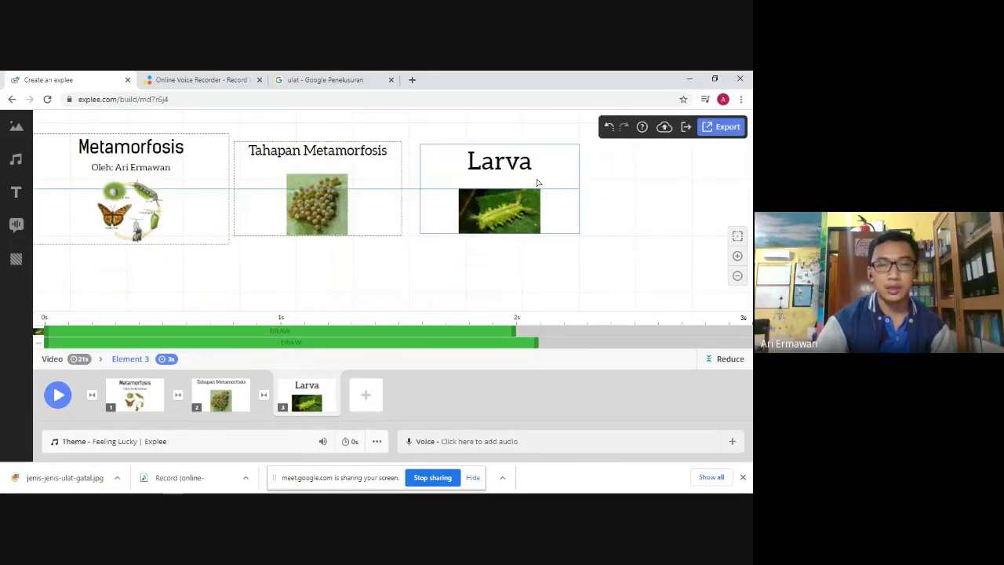
left_click(184, 213)
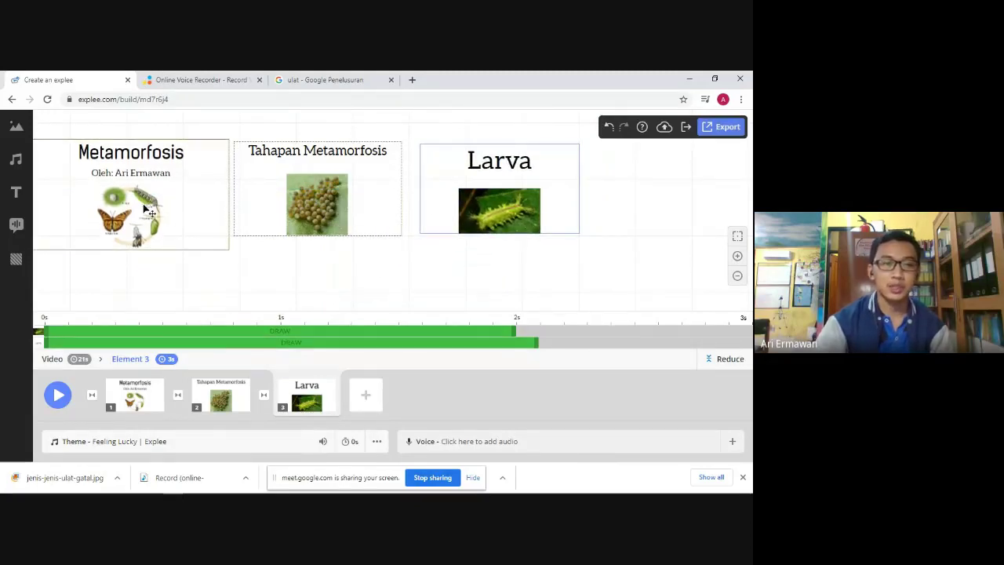
left_click_drag(387, 197, 398, 197)
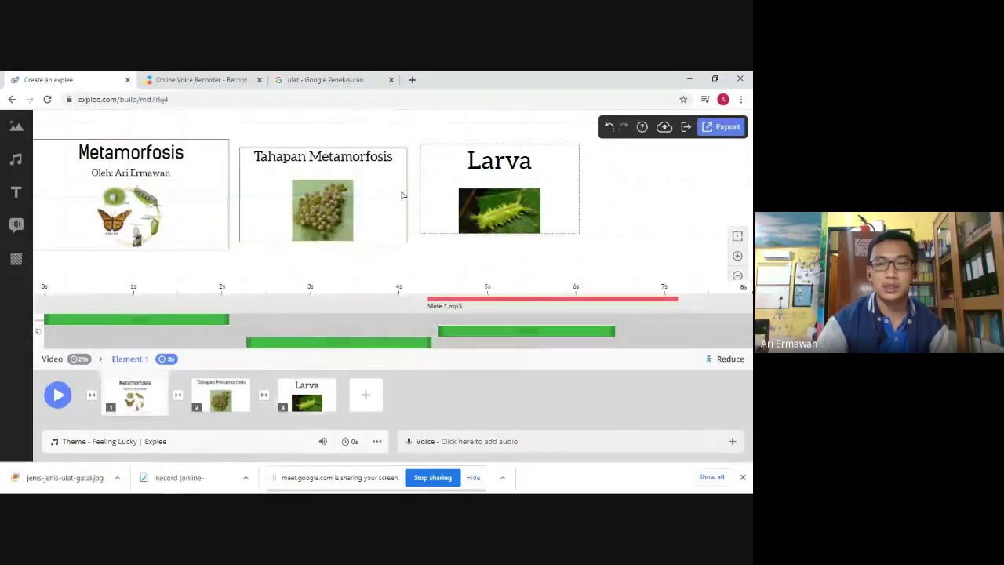
Set the duration of the "Larva" scene to 6 seconds.
left_click(541, 187)
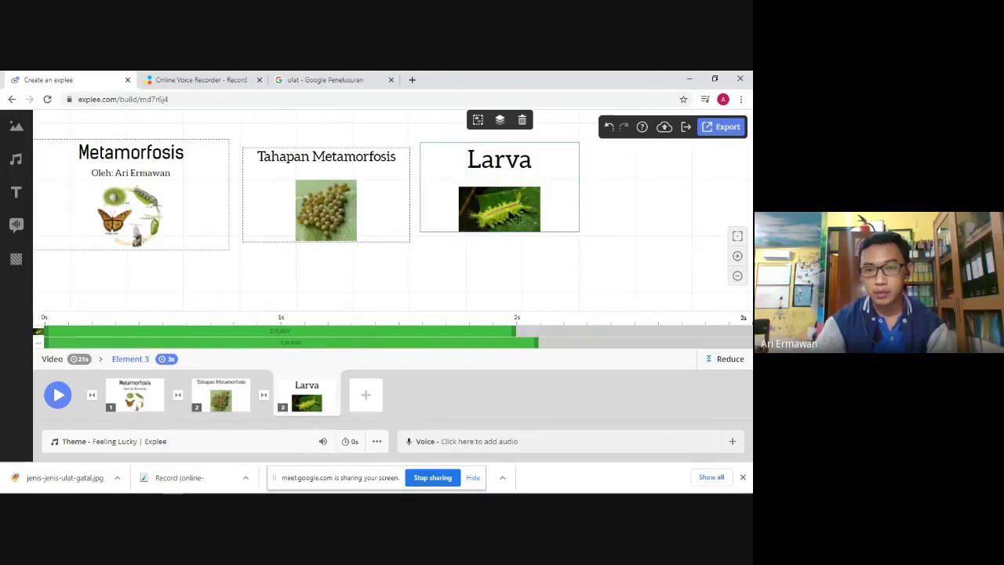
left_click(166, 358)
type("6")
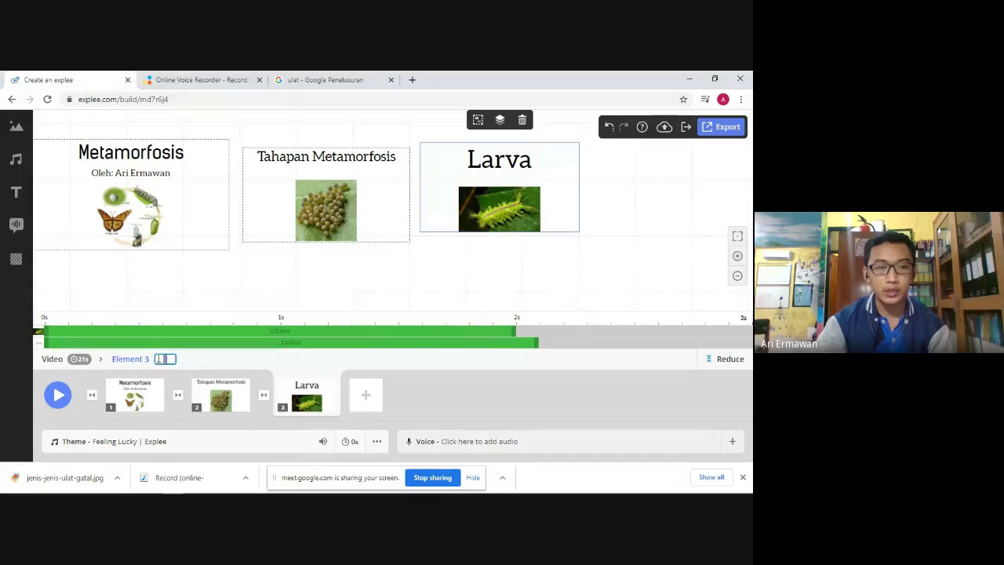
left_click(266, 373)
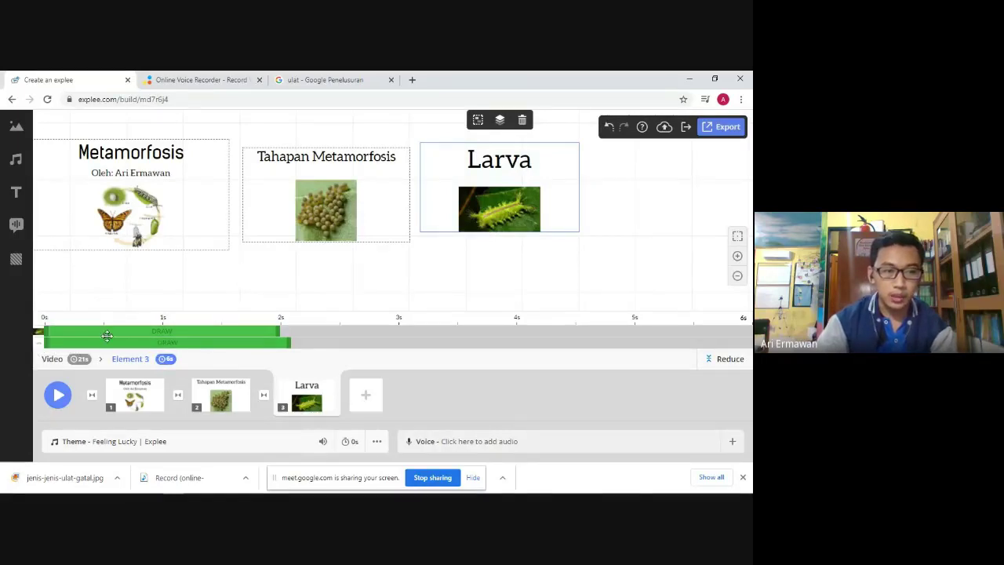
Delay the caterpillar image's drawing to start at about 2.1 s, right after the "Larva" title is drawn, and preview the scene.
left_click_drag(115, 331, 363, 326)
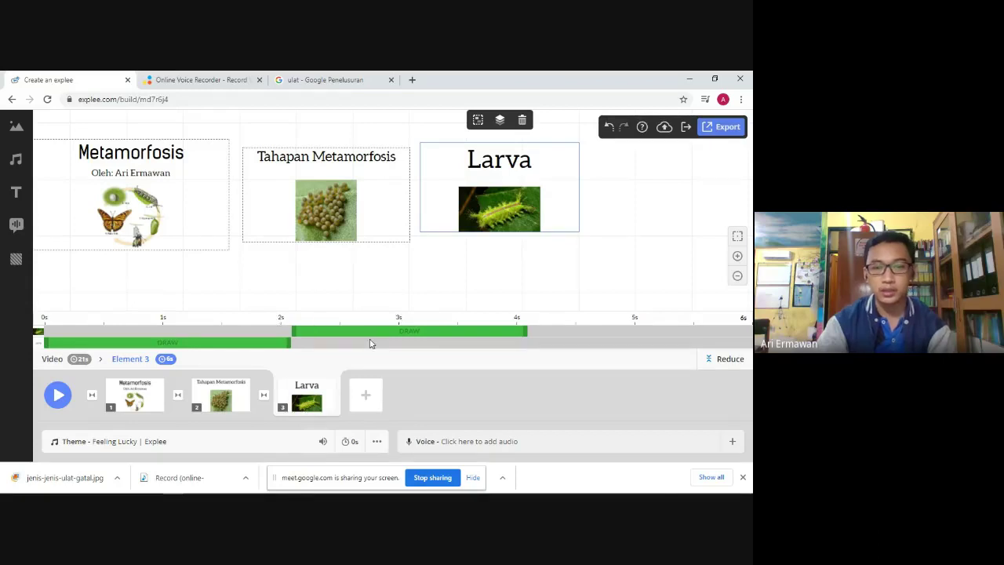
mouse_move(342, 330)
left_mouse_down()
mouse_move(363, 329)
mouse_move(341, 330)
left_mouse_up()
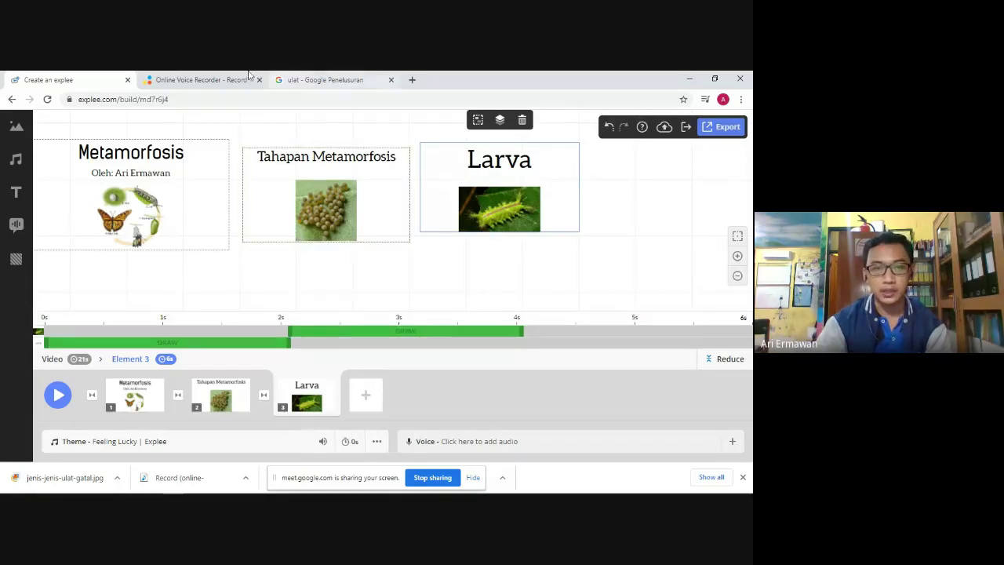
left_click(60, 402)
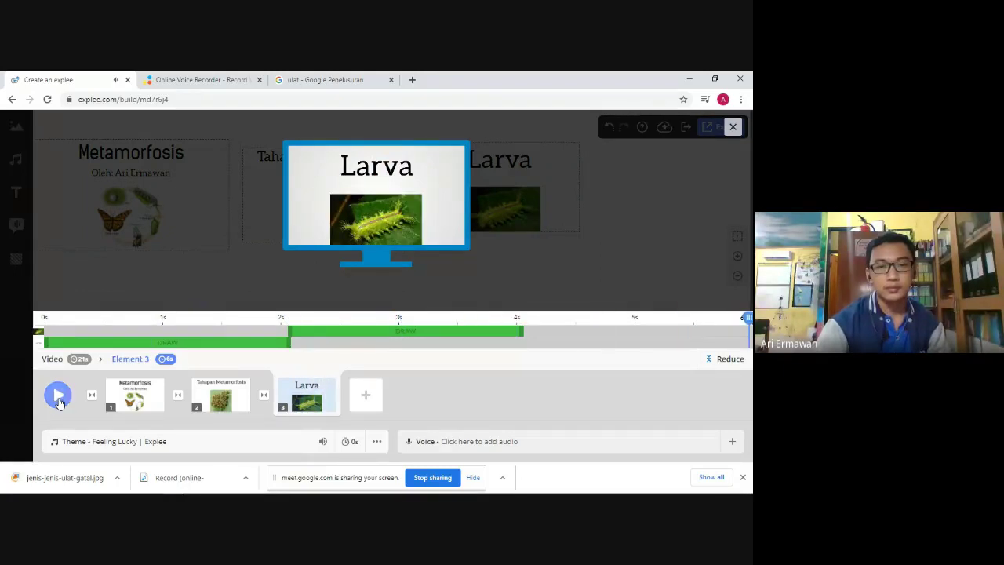
left_click(58, 397)
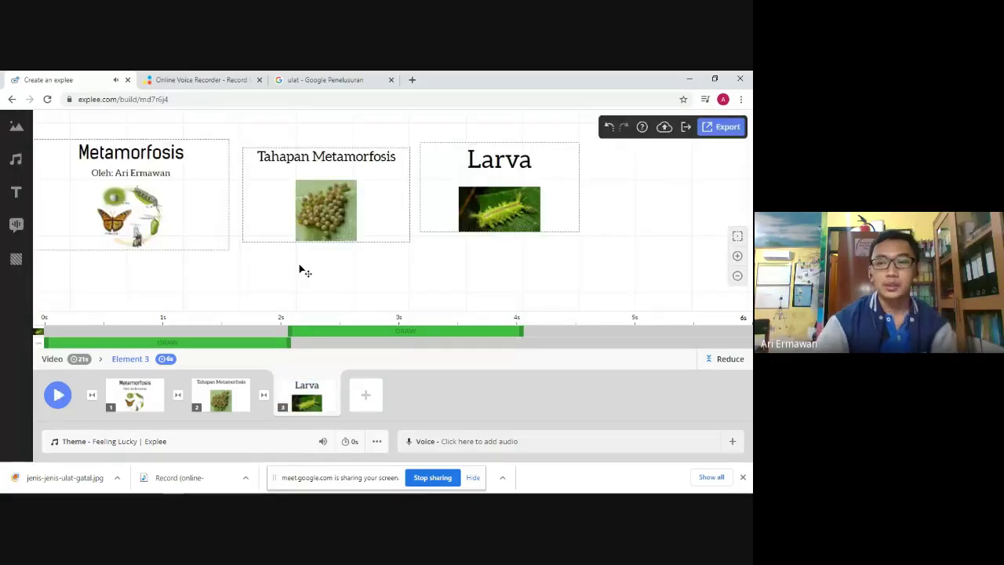
Reposition the "Larva" group so it sits level with the "Tahapan Metamorfosis" group.
left_click_drag(489, 207, 490, 222)
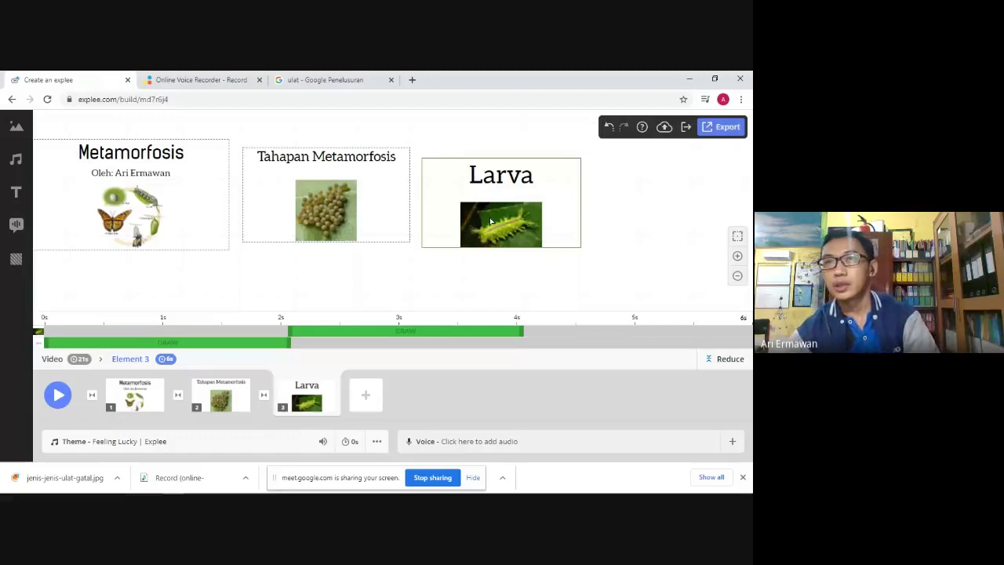
left_click_drag(490, 222, 492, 214)
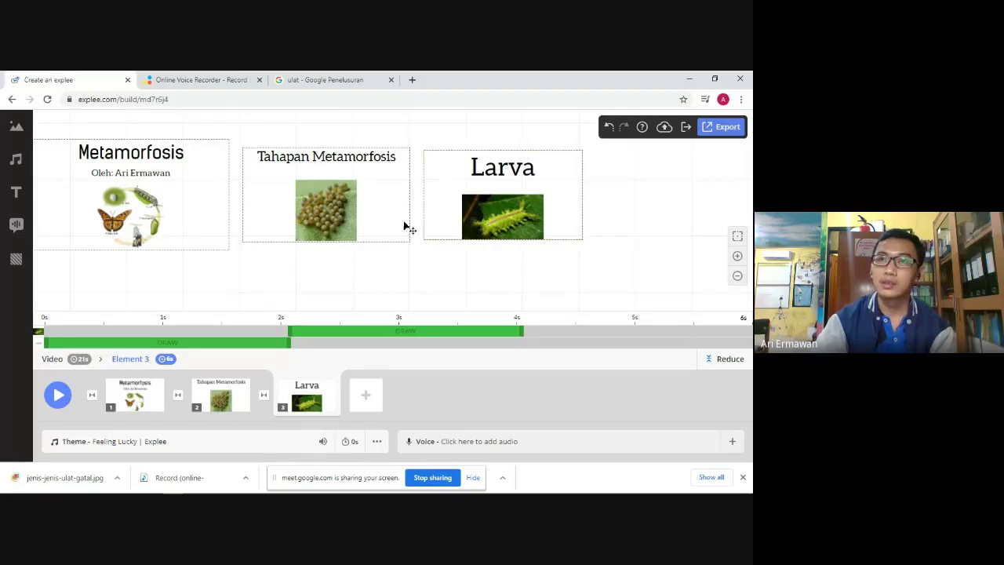
left_click(385, 196)
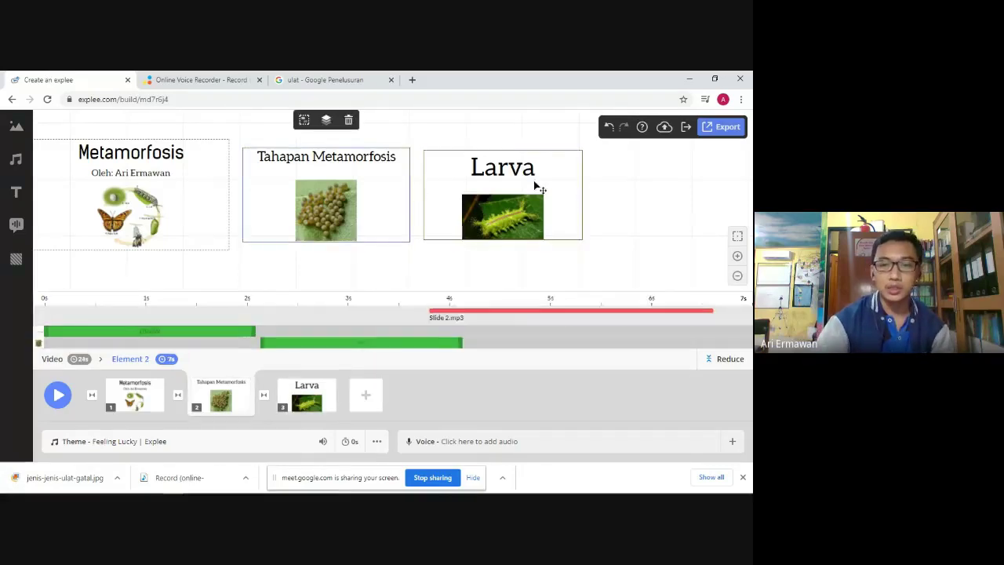
Remove the larva title and caterpillar image from the project, keeping only the "Metamorfosis" and "Tahapan Metamorfosis" scenes.
left_click(535, 186)
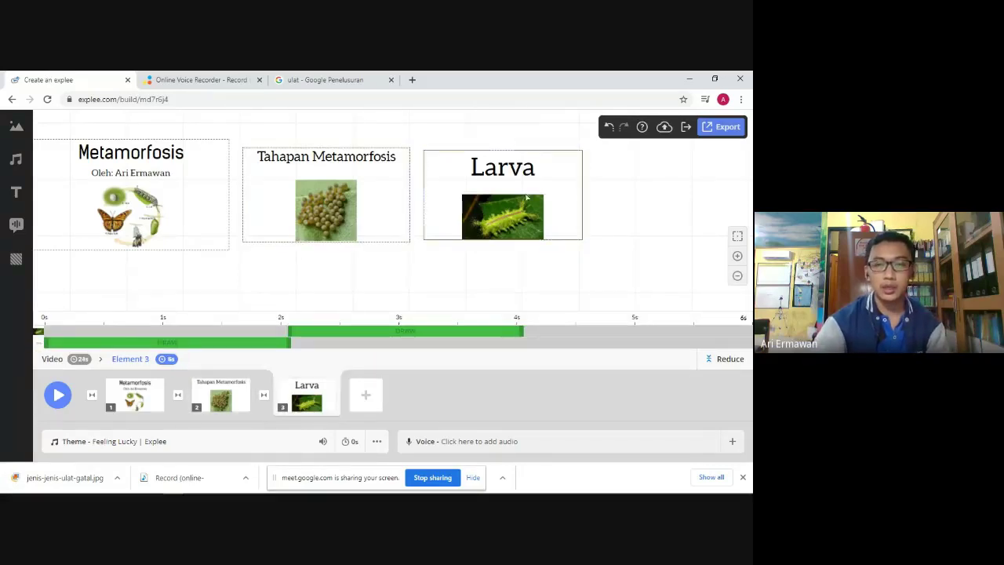
left_click(527, 197)
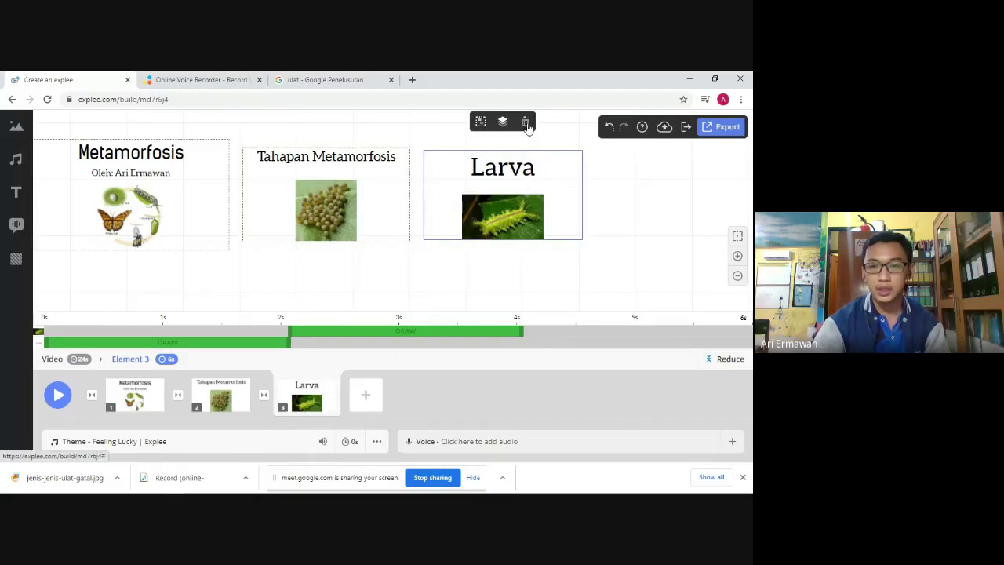
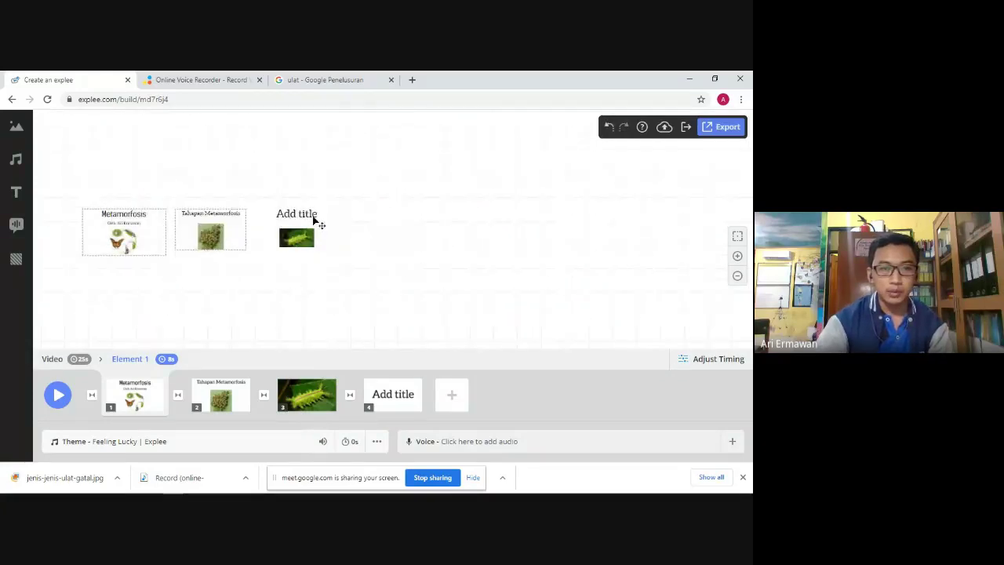
left_click(317, 222)
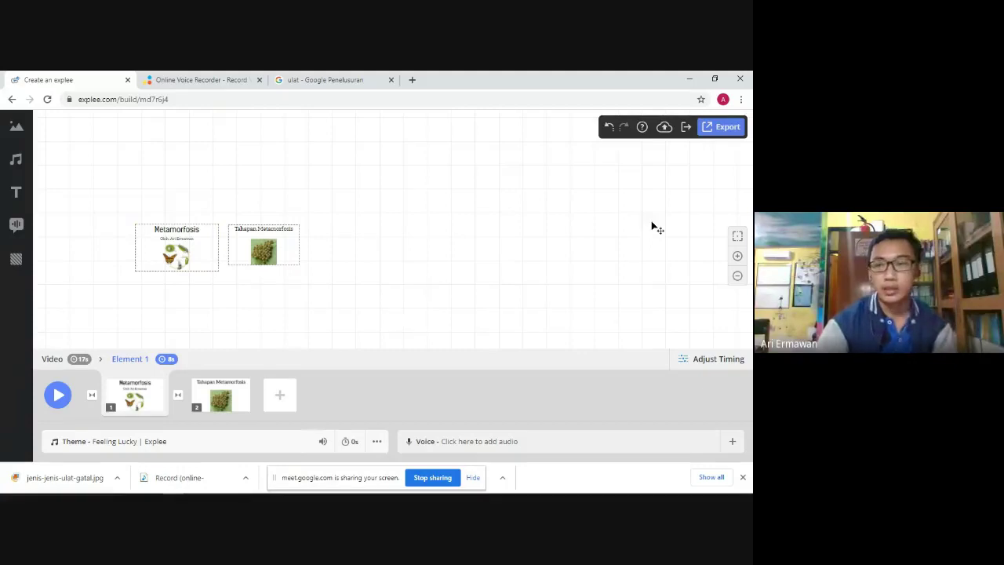
Export the project as a High quality (720p) video titled "Metamorfosis Kupu-kupu".
left_click(734, 128)
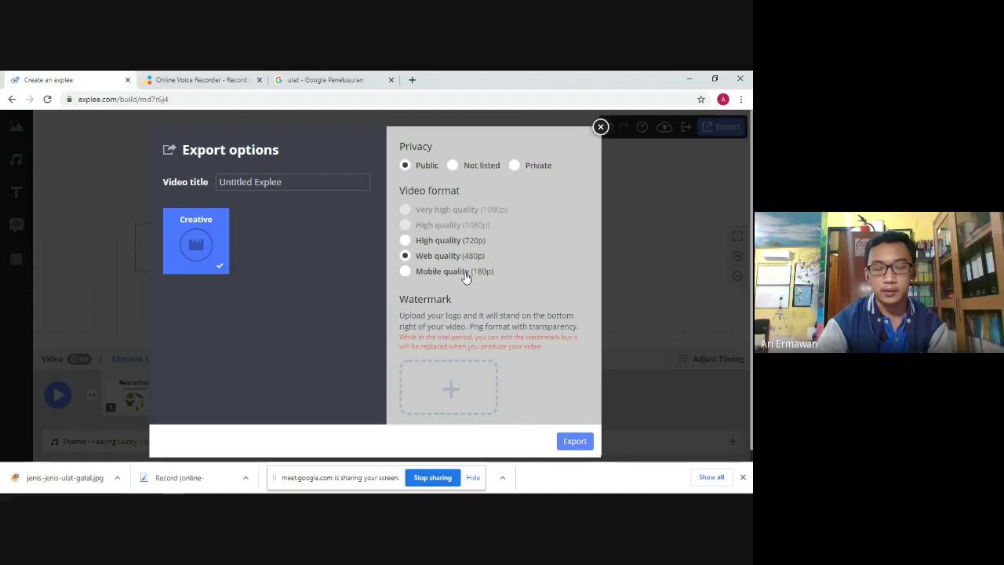
left_click(405, 241)
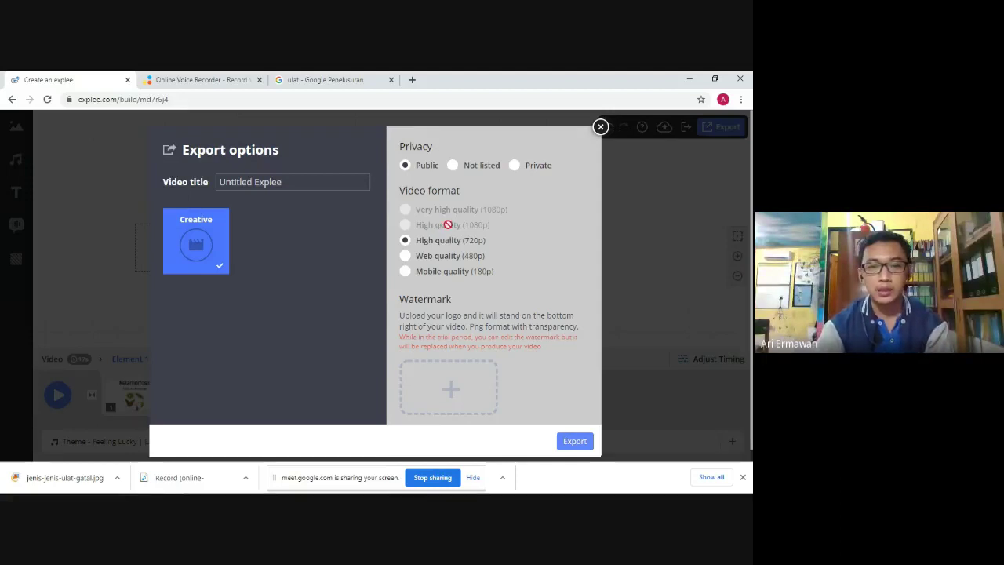
left_click(288, 184)
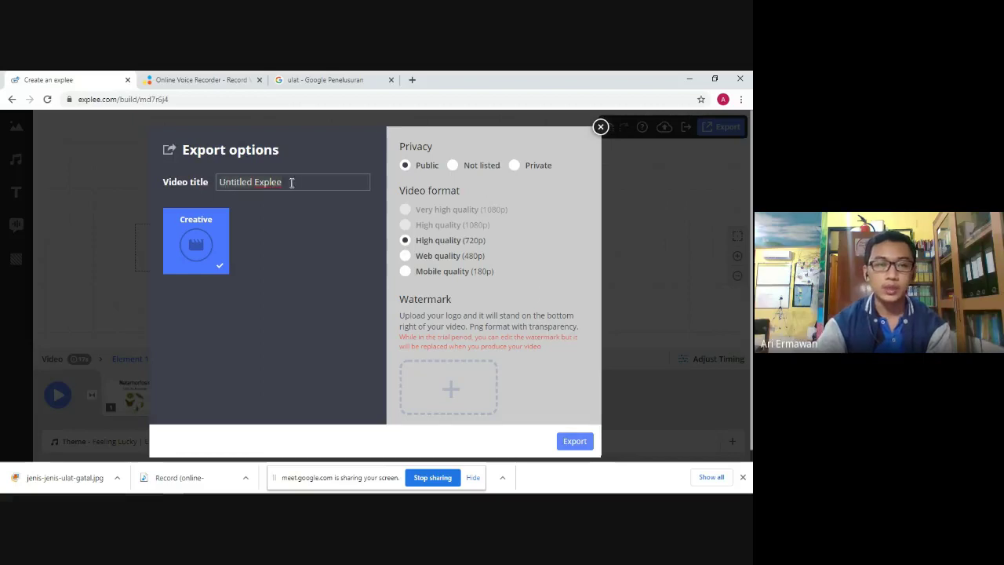
key("BackSpace")
key("BackSpace")
key("BackSpace")
key("BackSpace")
key("BackSpace")
key("BackSpace")
key("BackSpace")
key("BackSpace")
key("BackSpace")
key("BackSpace")
key("BackSpace")
key("BackSpace")
key("BackSpace")
key("BackSpace")
key("BackSpace")
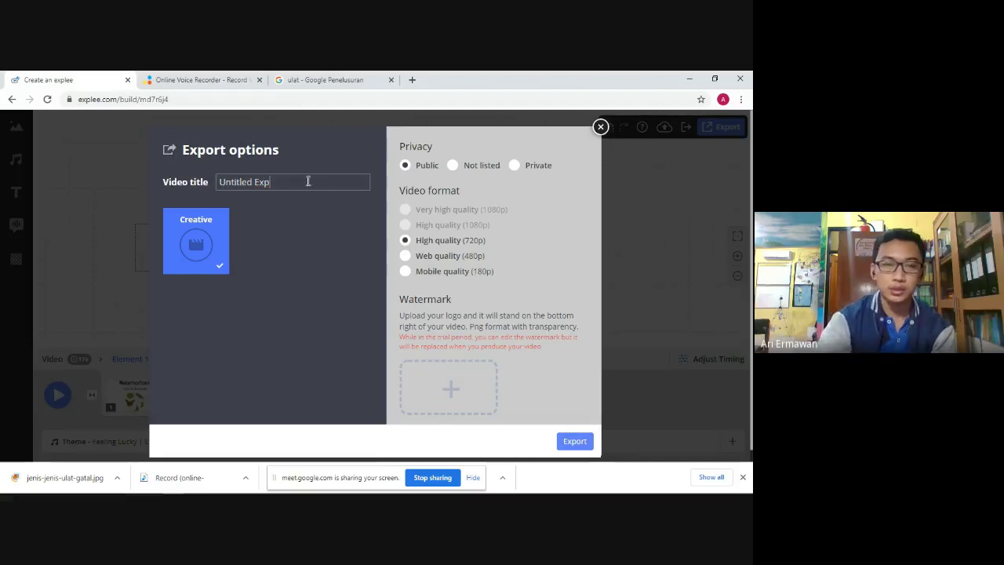
type("M")
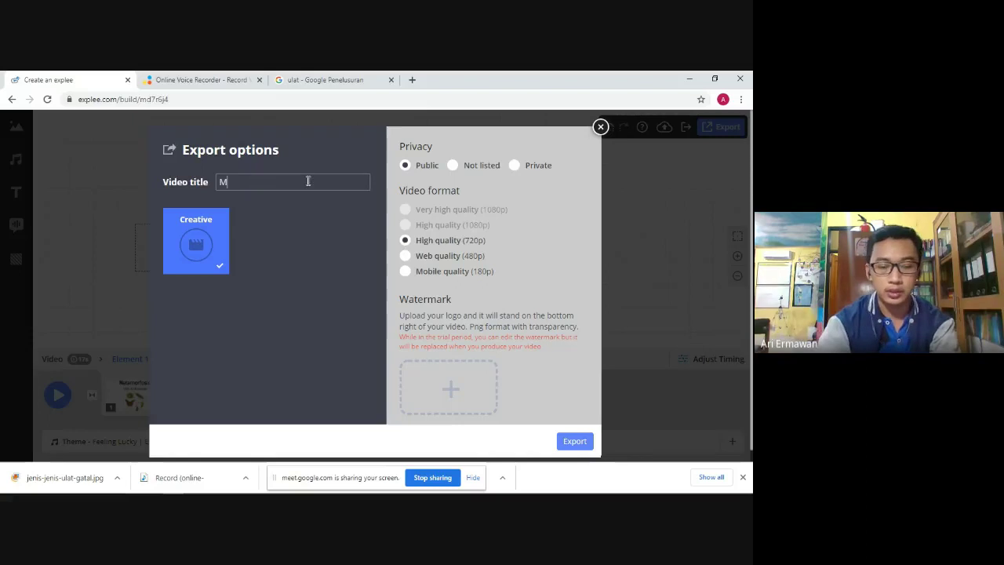
type("etamorfo")
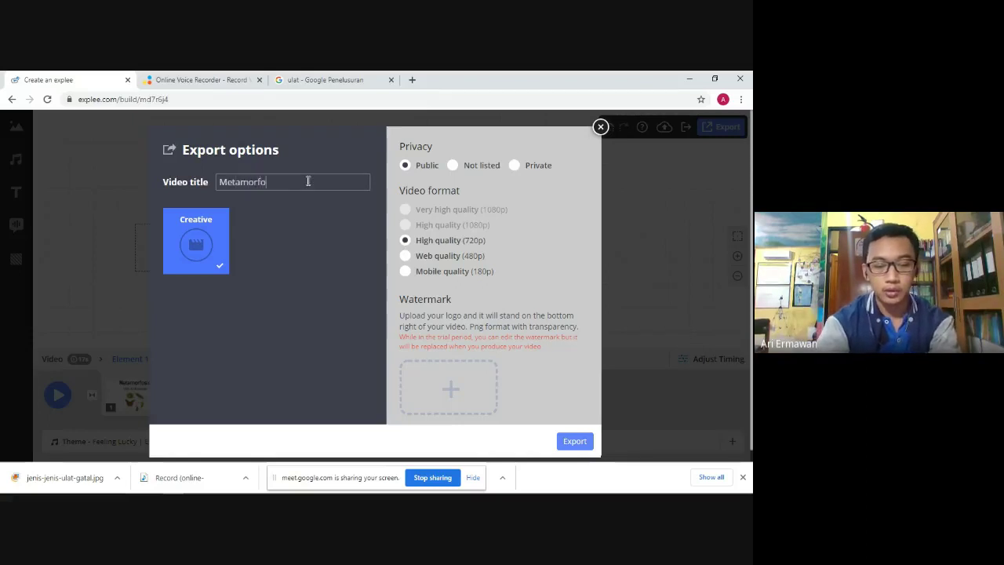
type("sis Kupu-kupu")
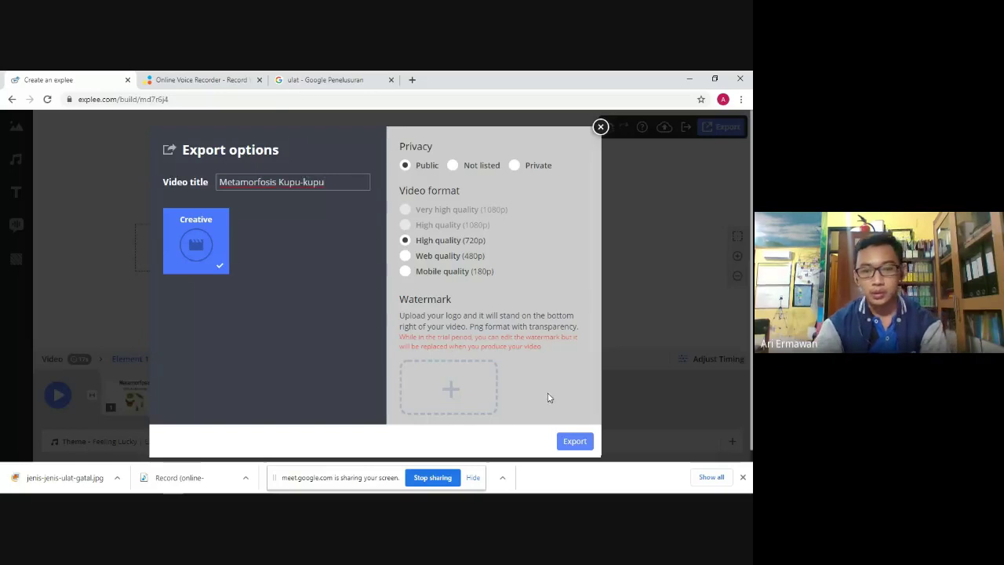
left_click(578, 443)
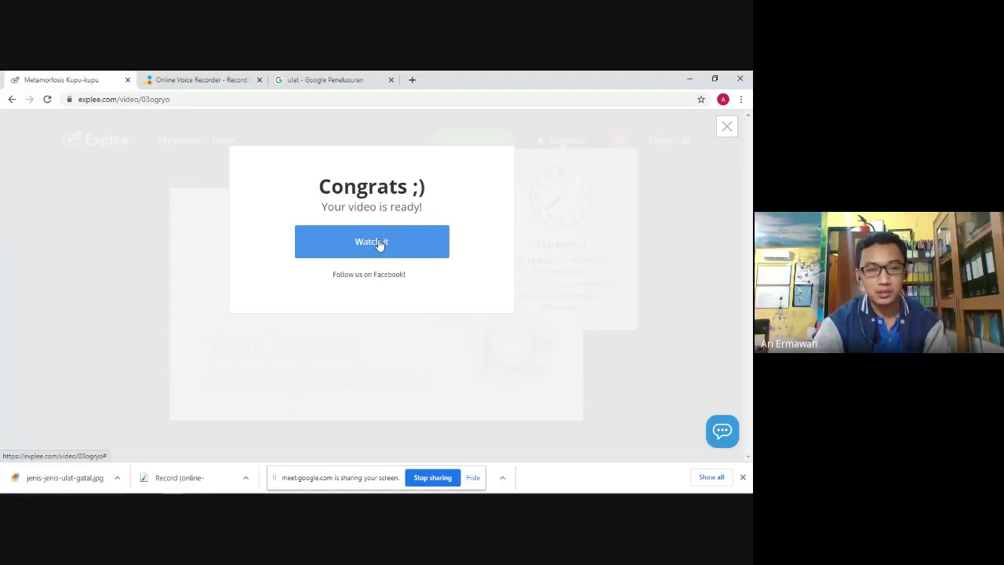
Watch the exported video, and download "Metamorfosis Kupu-kupu" from the collection of own videos.
left_click(379, 245)
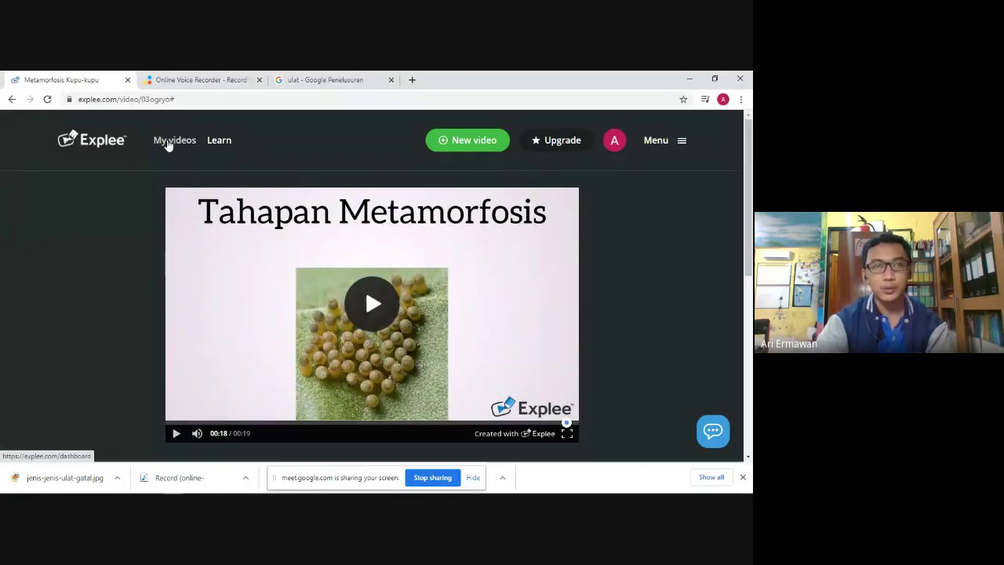
left_click(167, 144)
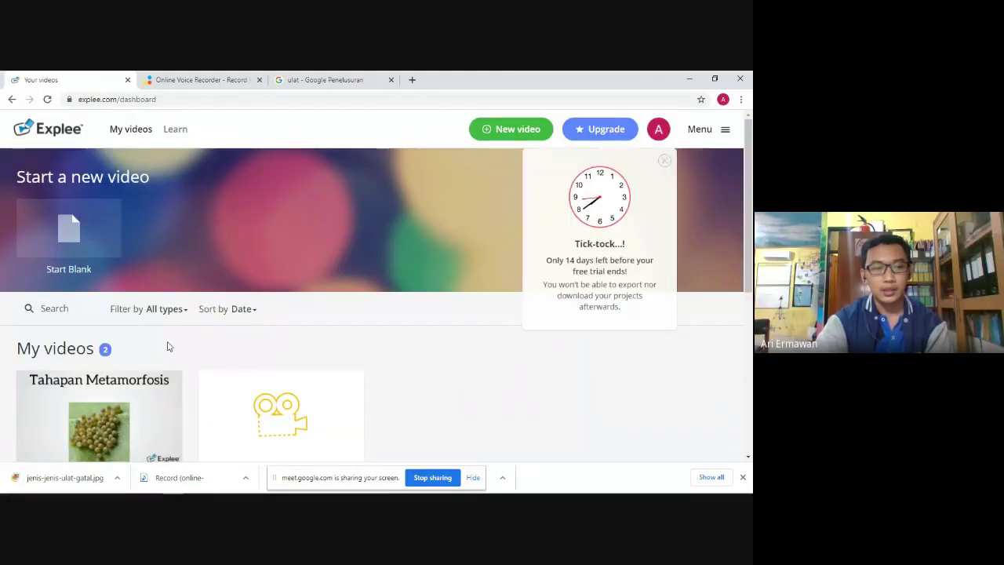
scroll(168, 353, "down", 2)
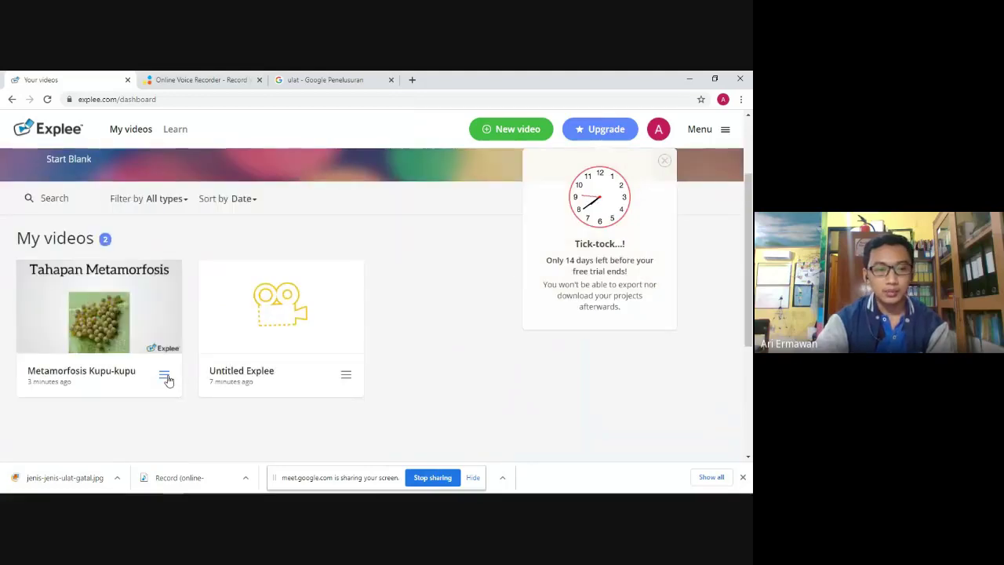
left_click(165, 377)
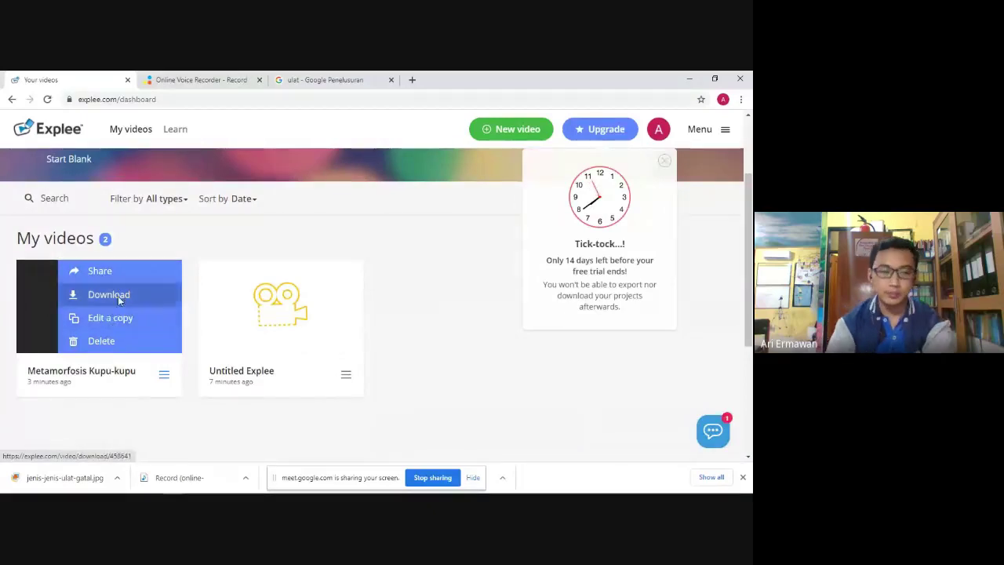
left_click(109, 294)
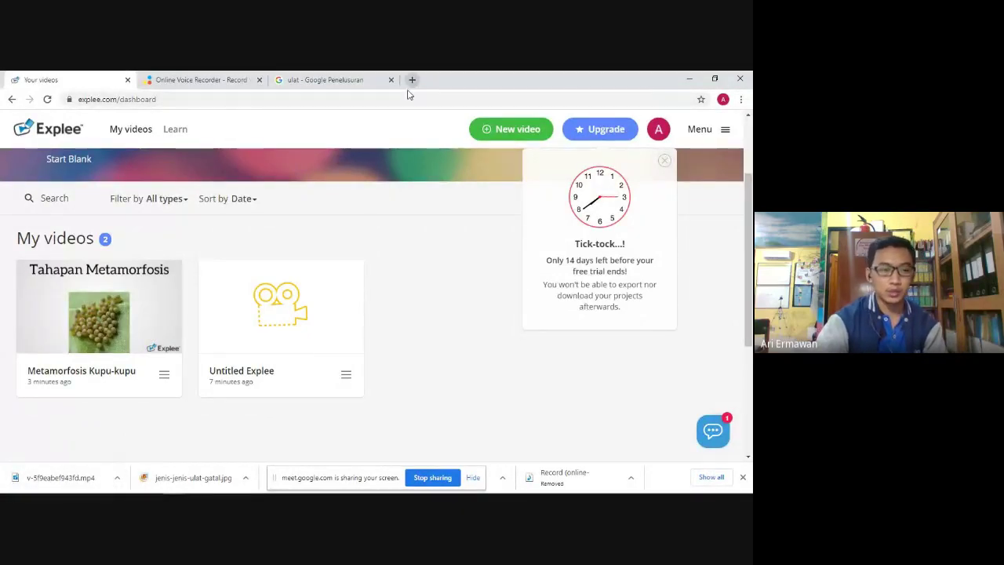
Locate the downloaded video file in the Downloads folder in File Explorer and rename it "Metamorfosis Kupu-kupu 1".
left_click(117, 478)
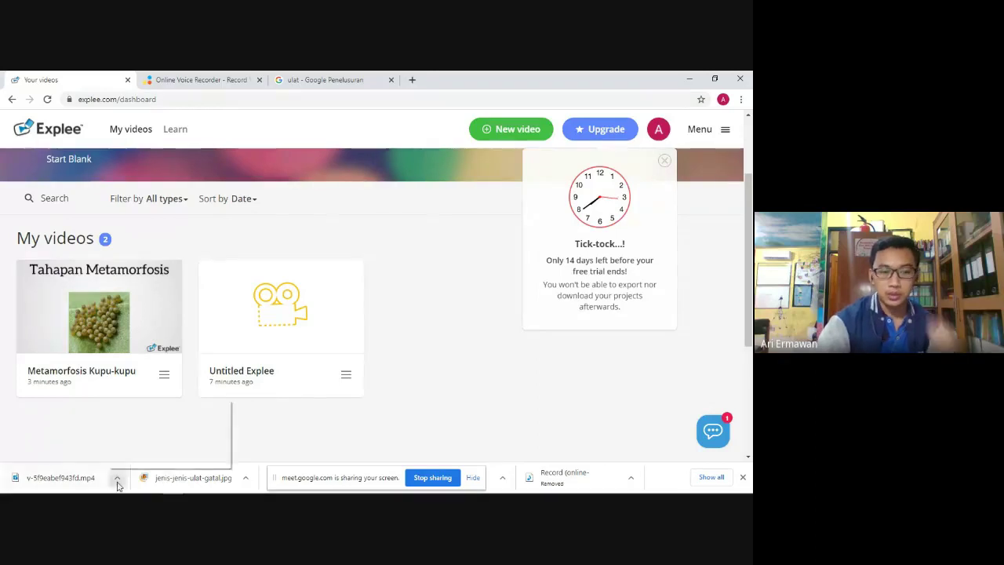
left_click(149, 441)
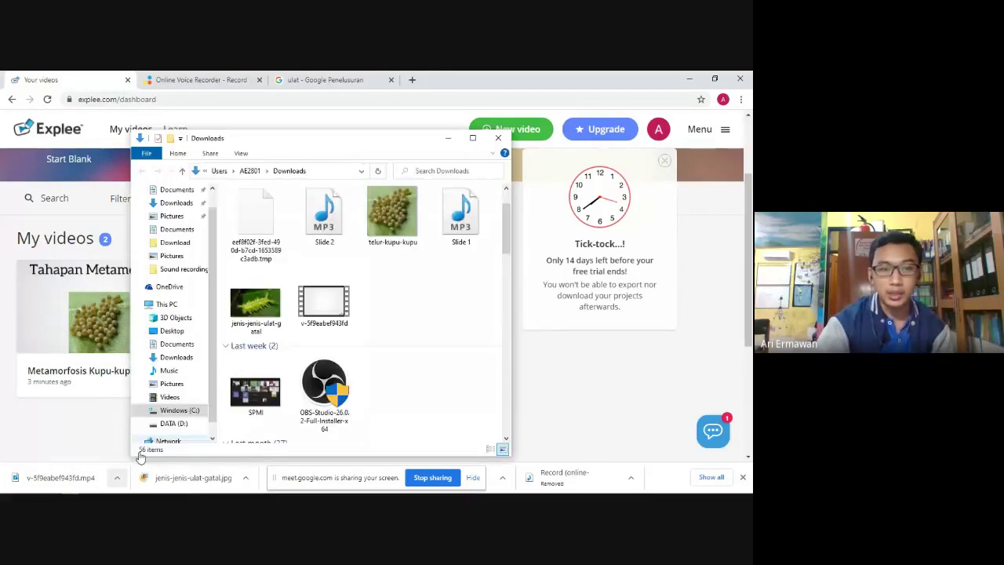
left_click(324, 302)
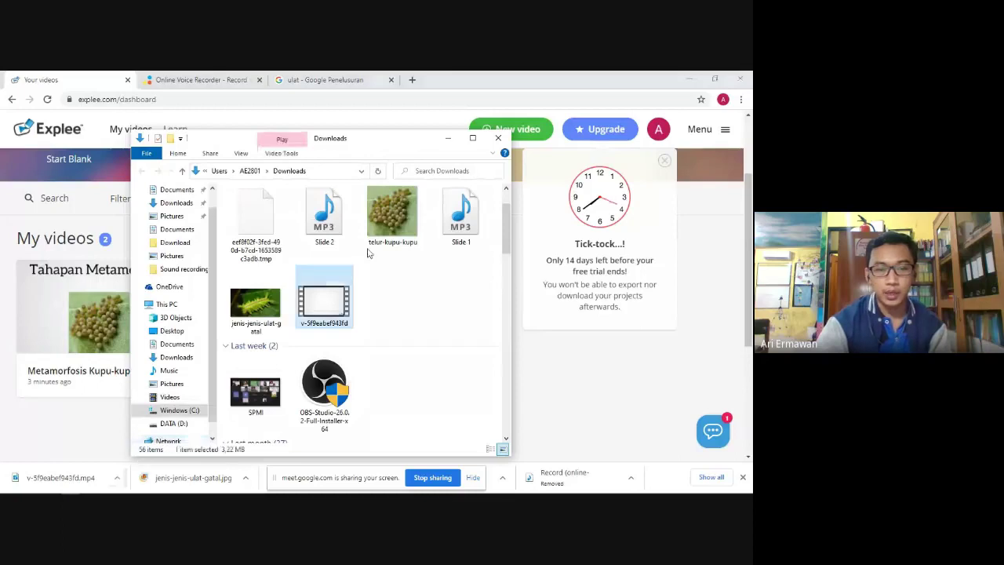
right_click(343, 305)
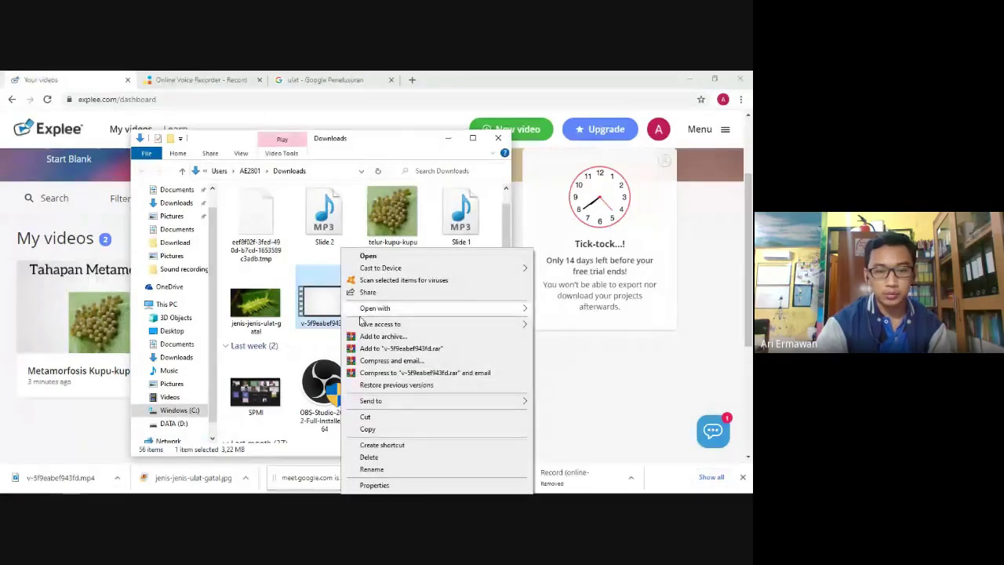
left_click(391, 470)
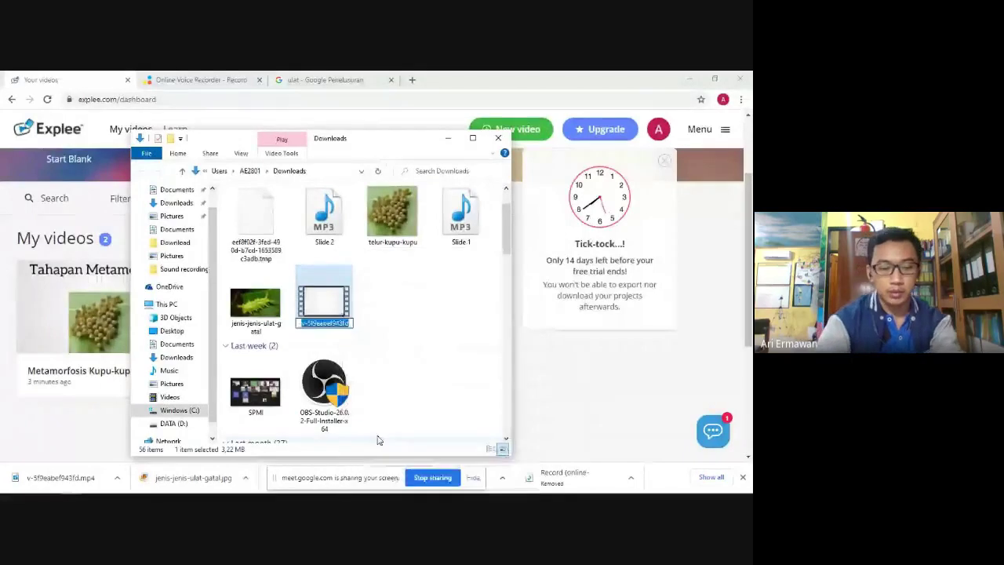
type("Metamo")
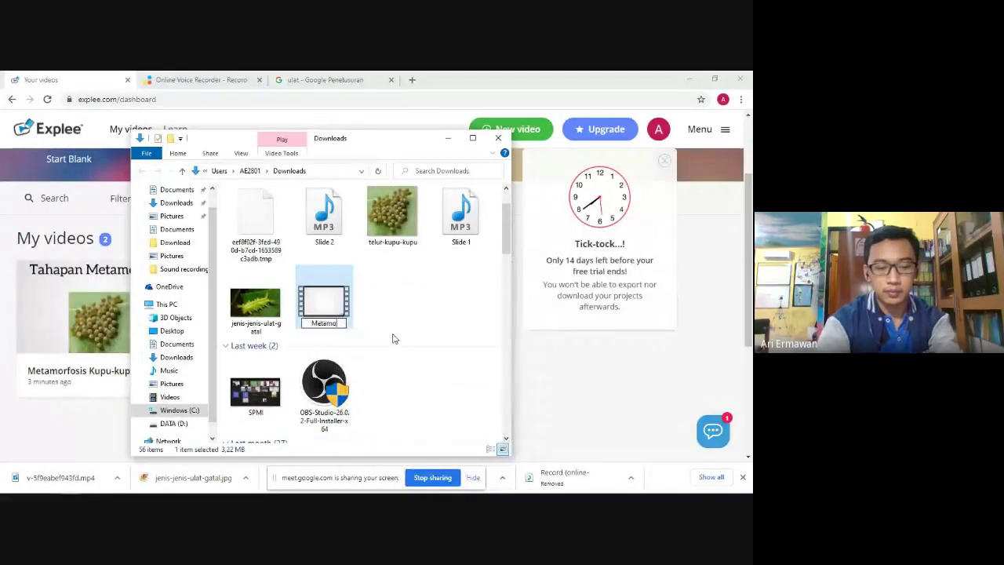
type("rfosis ")
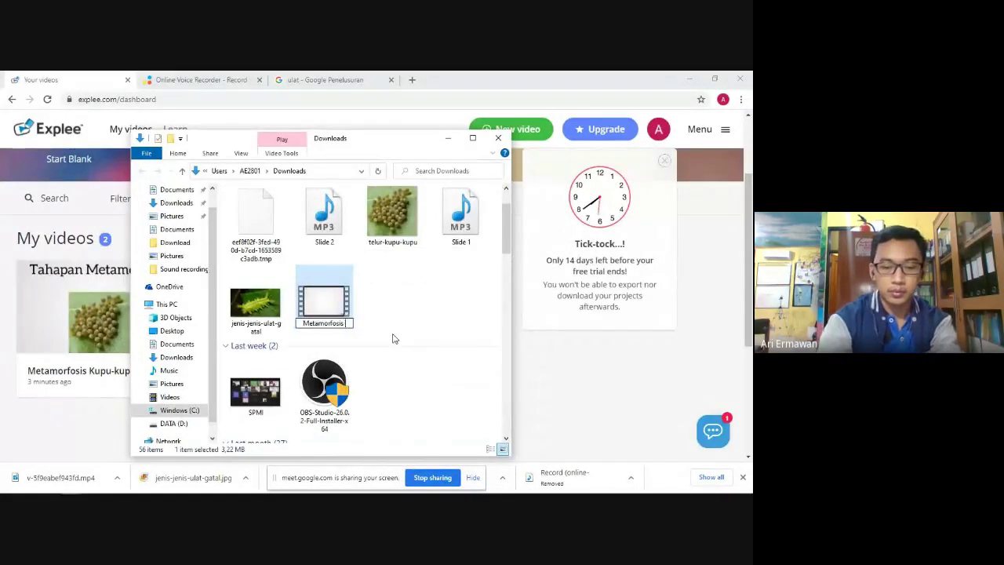
type("Kupu-kupu 1")
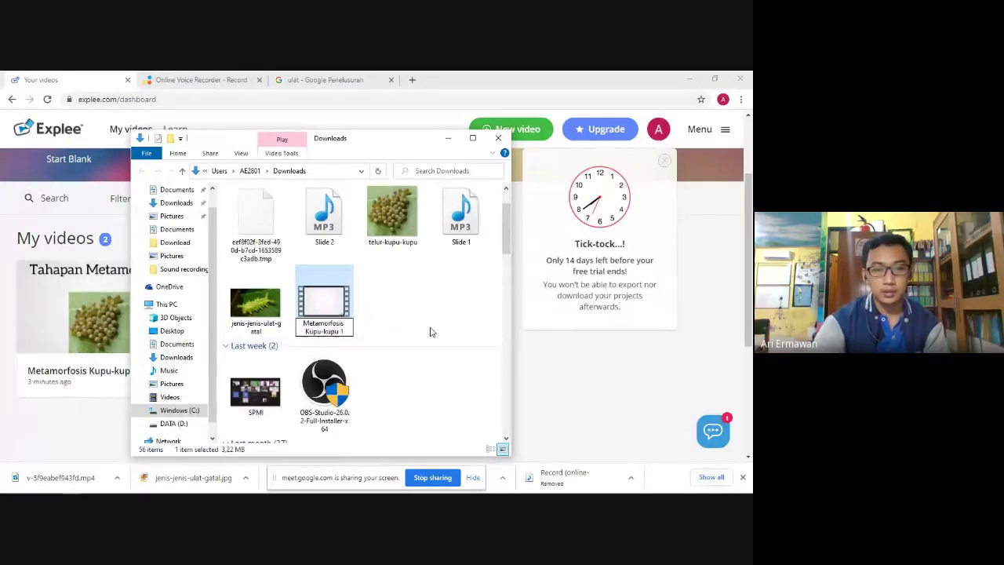
Decline the duplicate-name suggestion and rename the downloaded video v-5f9eabef943fd in the Downloads folder as "Metamorfosis 3".
key("Return")
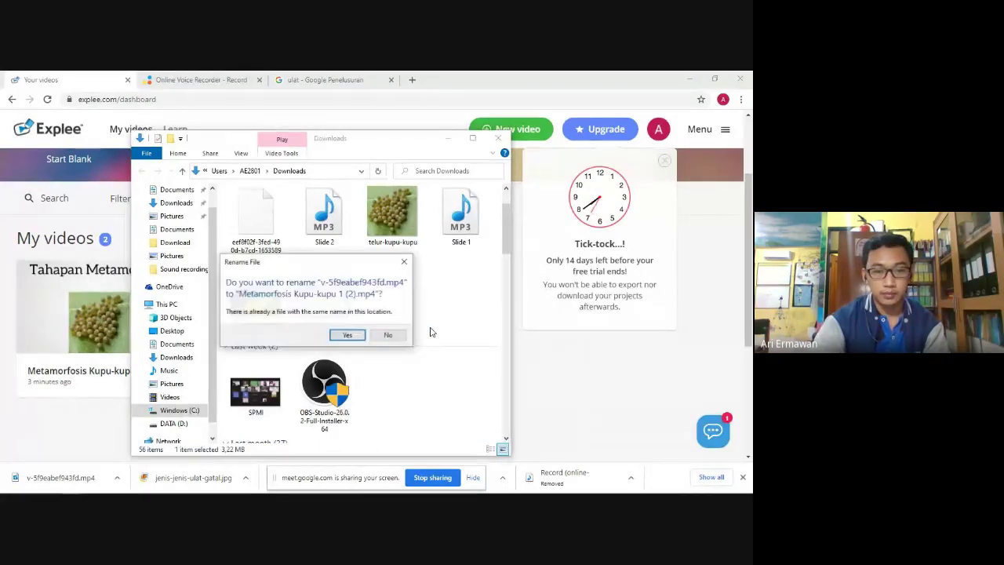
left_click(387, 335)
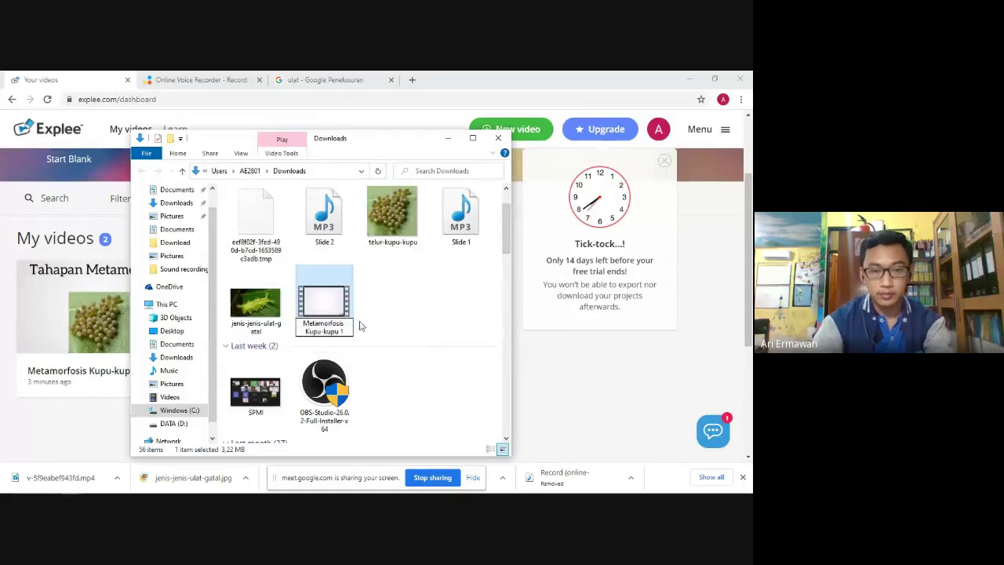
left_click(349, 334)
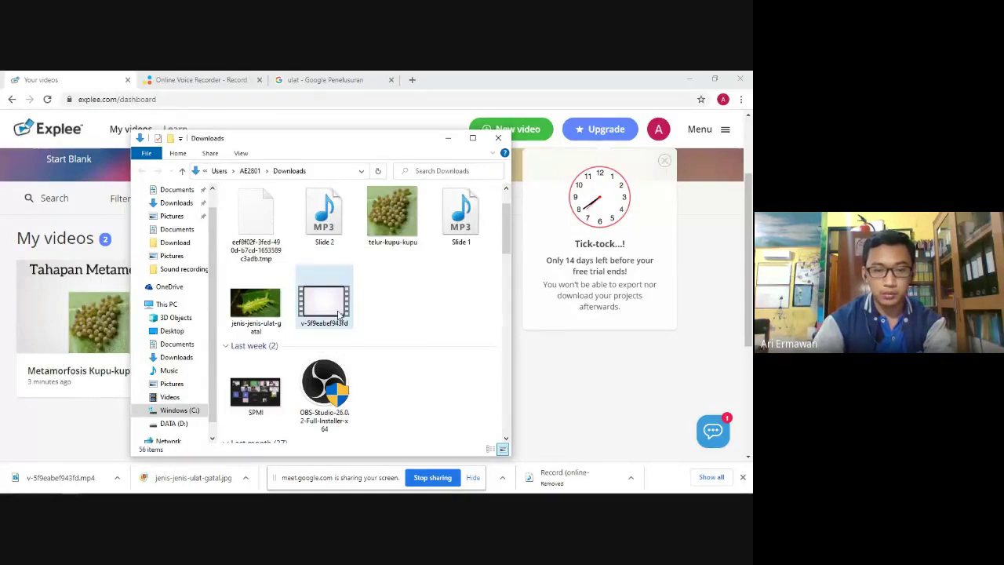
right_click(339, 312)
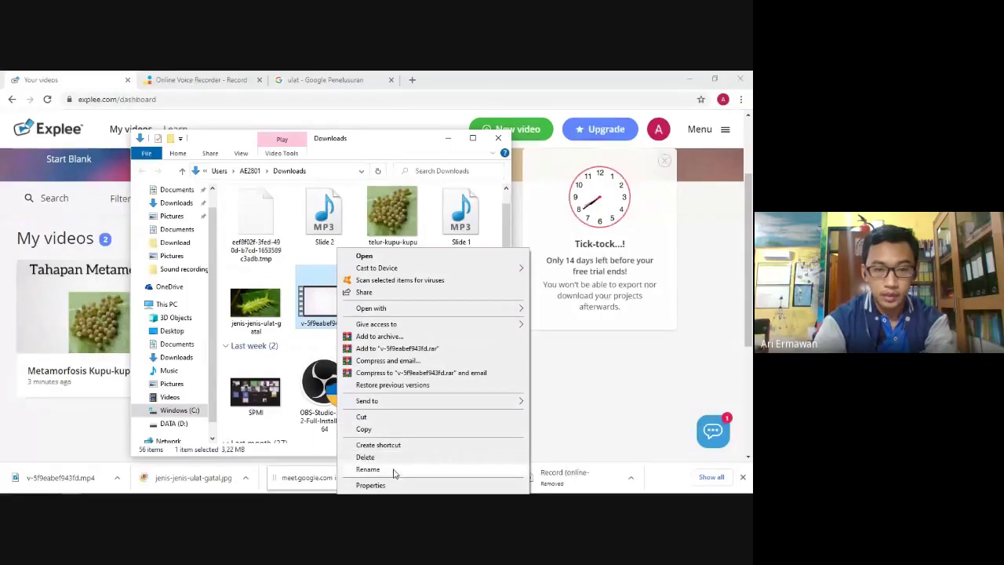
left_click(368, 469)
type("Metamorfosis")
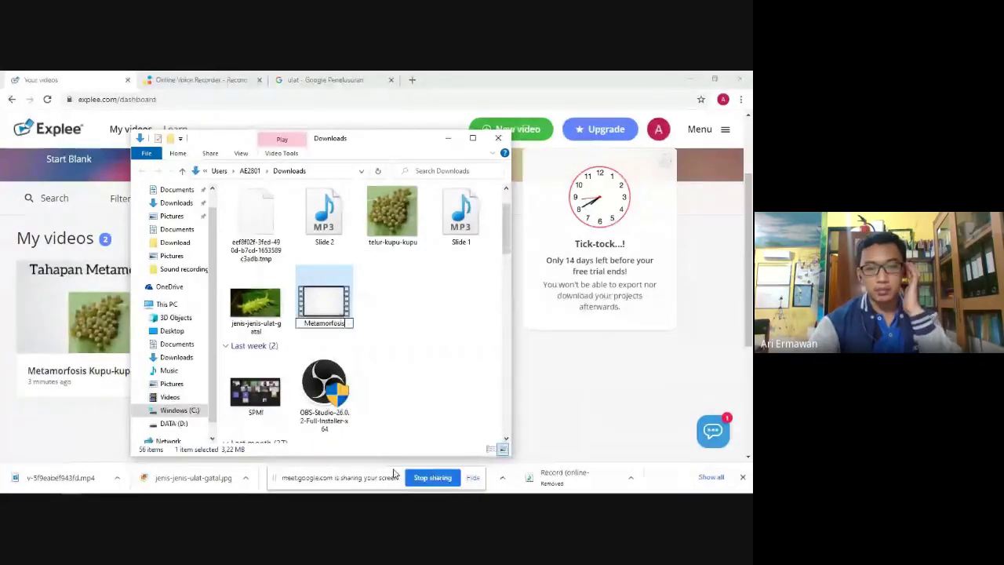
type(" K")
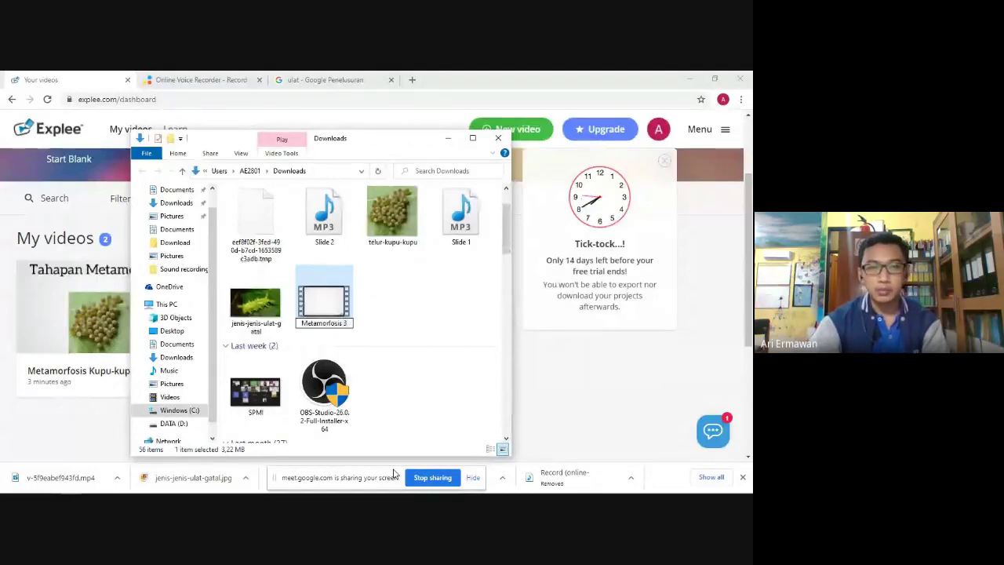
left_click(405, 339)
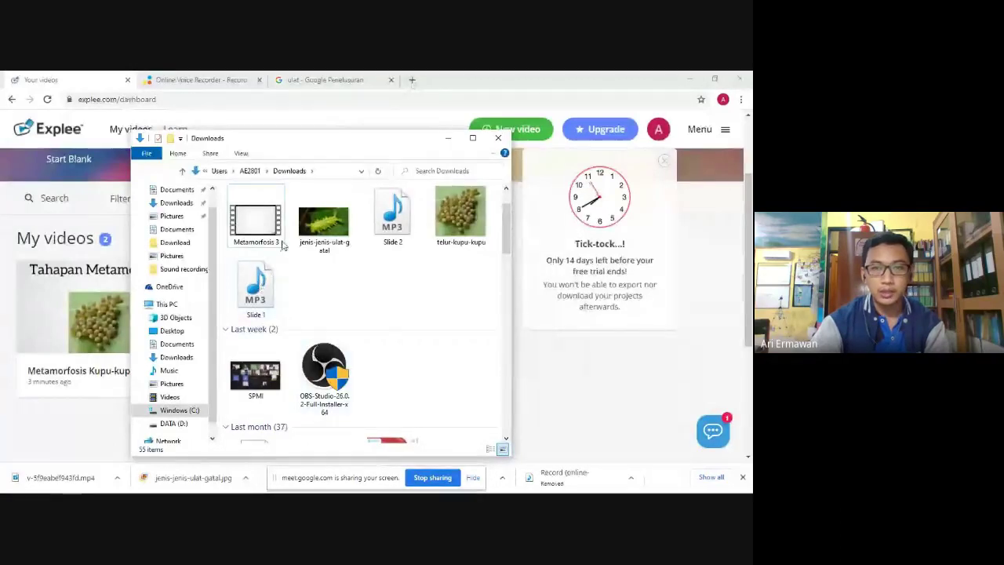
Switch to the Chrome window with the Google Drive and Meet pages, search for youtube in a new tab and open the YouTube site.
left_click(412, 80)
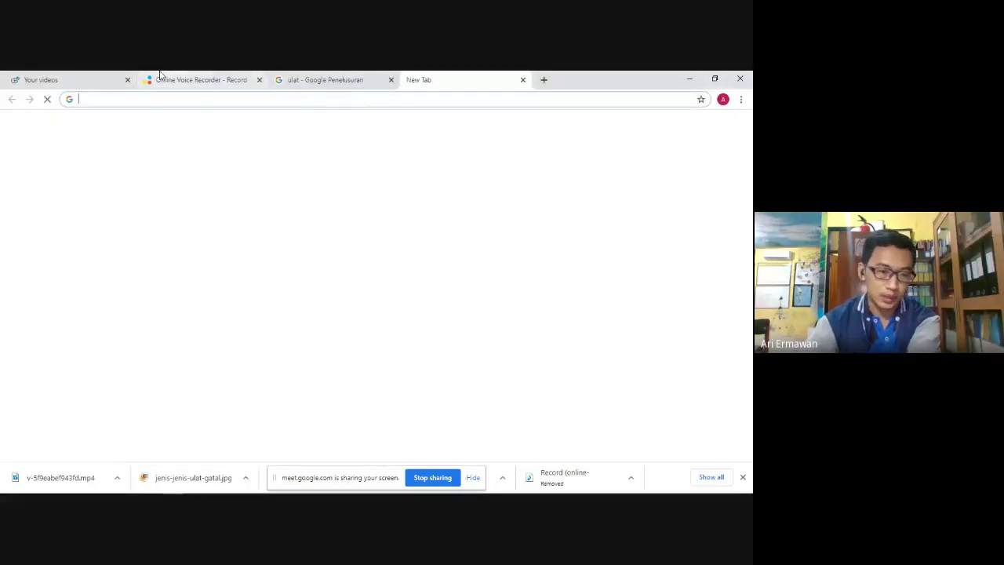
left_click(63, 79)
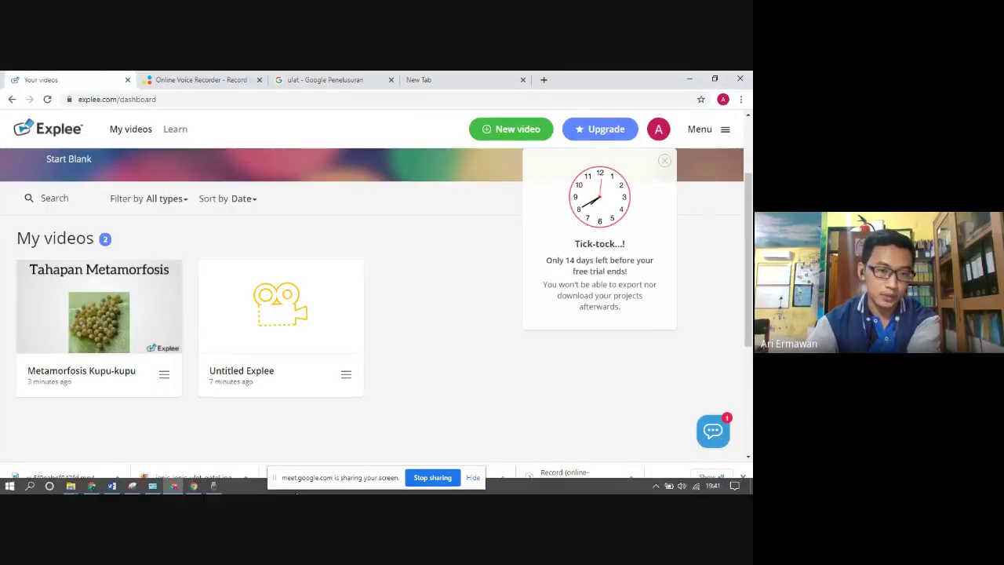
left_click(91, 488)
left_click(576, 82)
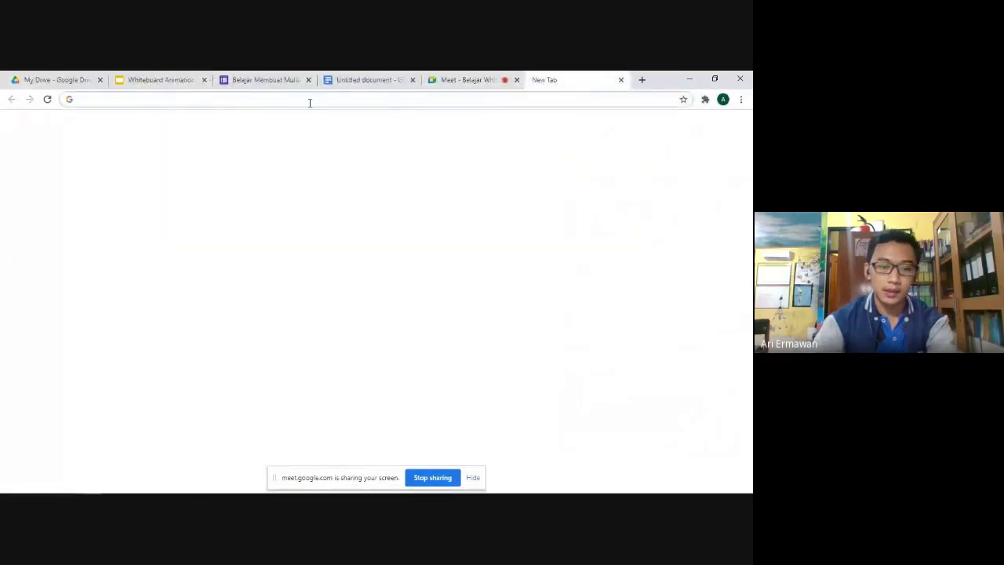
type("ypout")
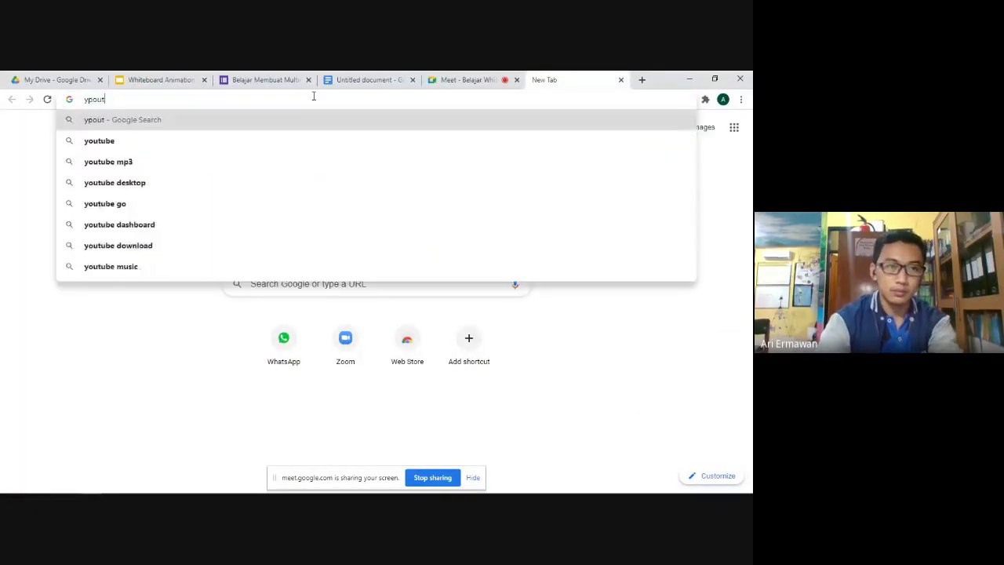
key("BackSpace")
key("BackSpace")
key("BackSpace")
key("BackSpace")
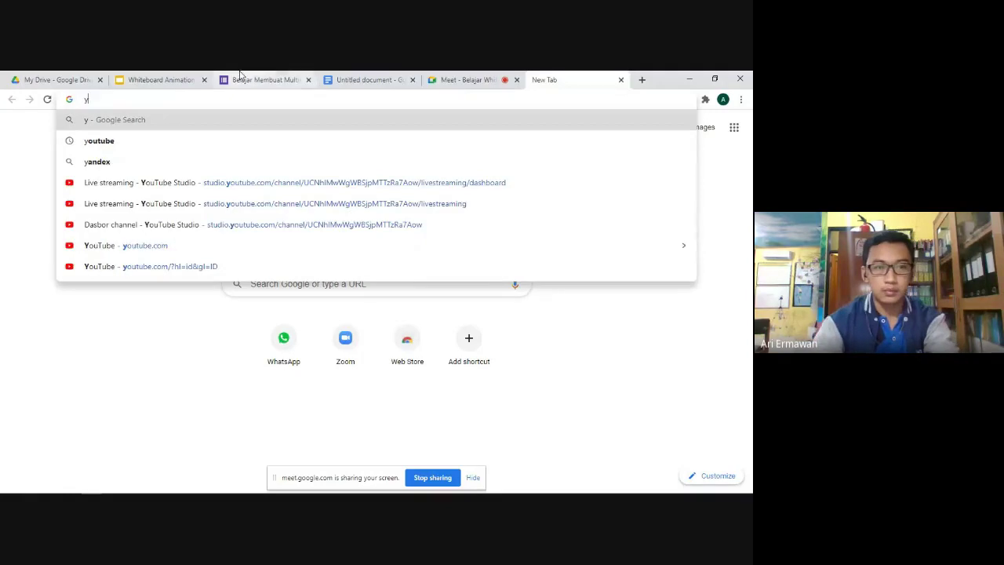
key("Down")
key("Return")
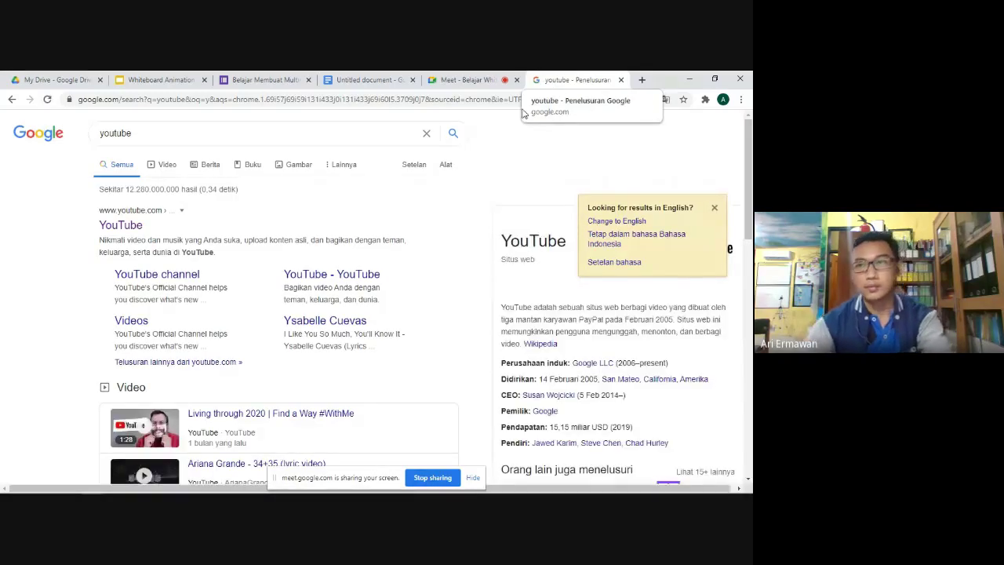
left_click(115, 226)
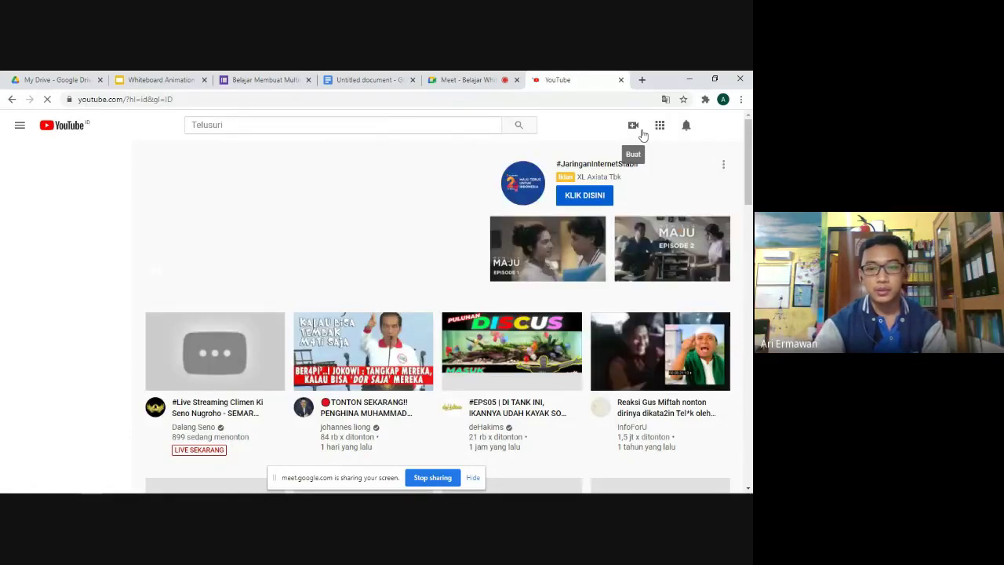
Start a new video upload on YouTube and hide the screen-sharing notice.
left_click(632, 127)
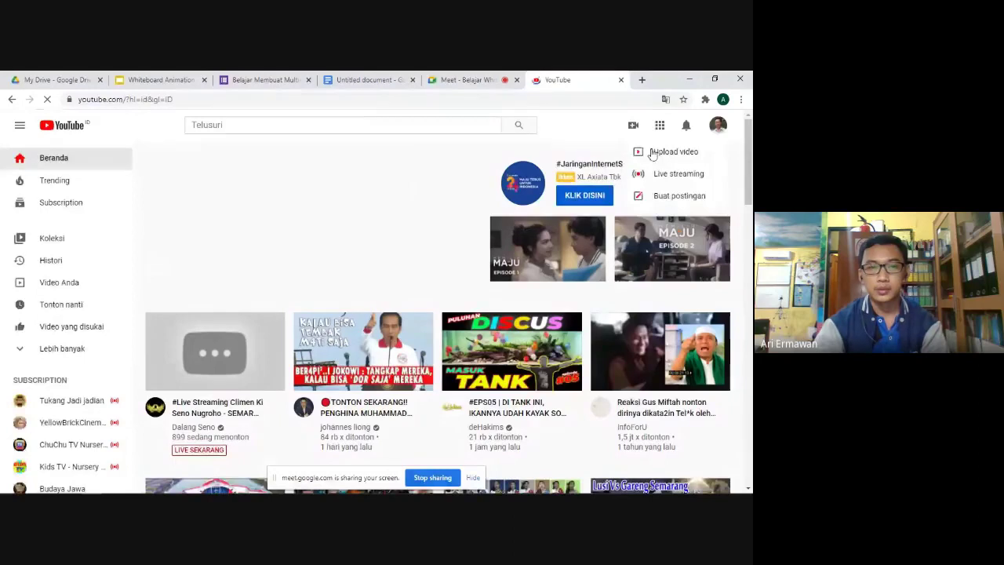
left_click(663, 152)
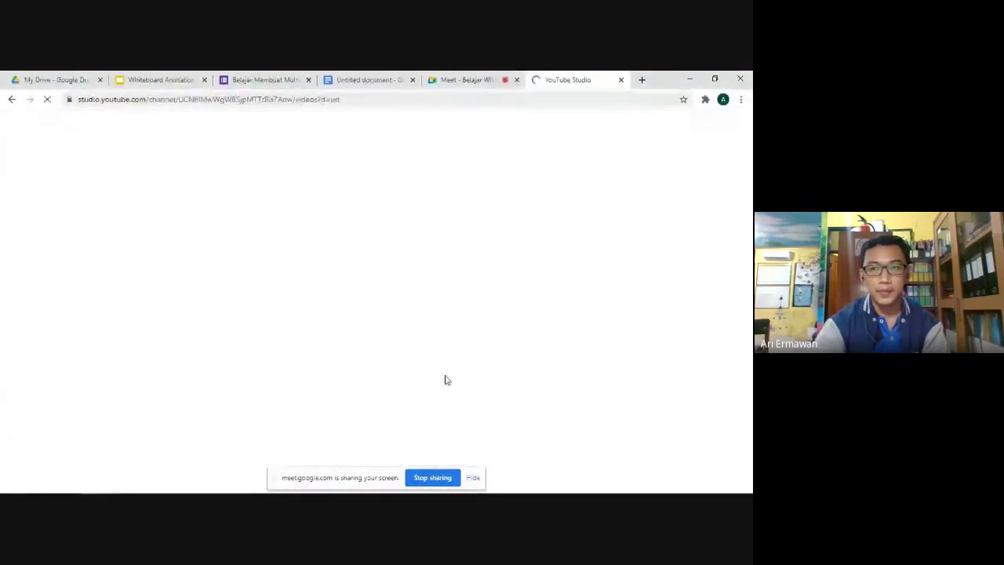
left_click(473, 478)
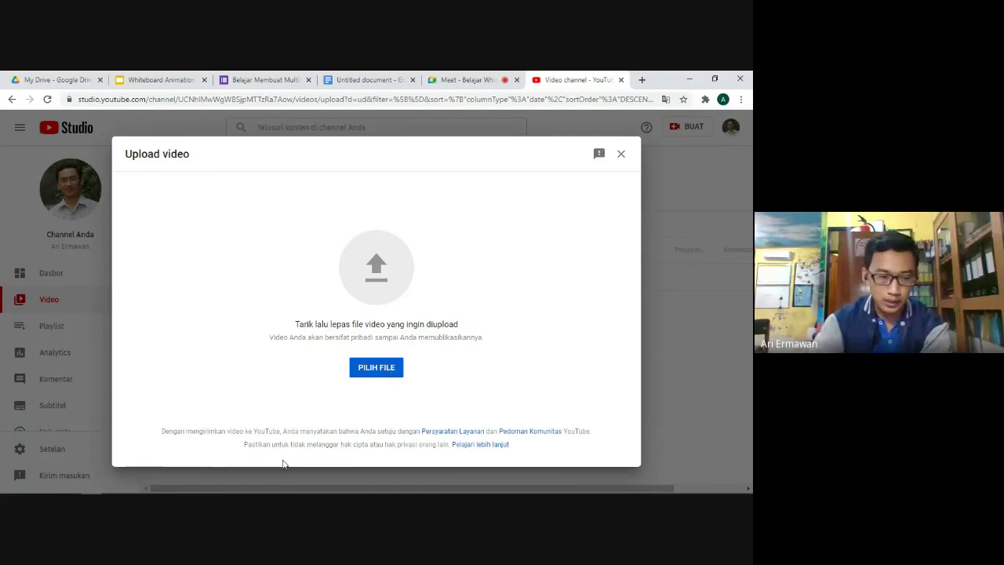
Play the "Metamorfosis 3" video from the Downloads folder in File Explorer, and return to the YouTube upload dialog.
mouse_move(67, 463)
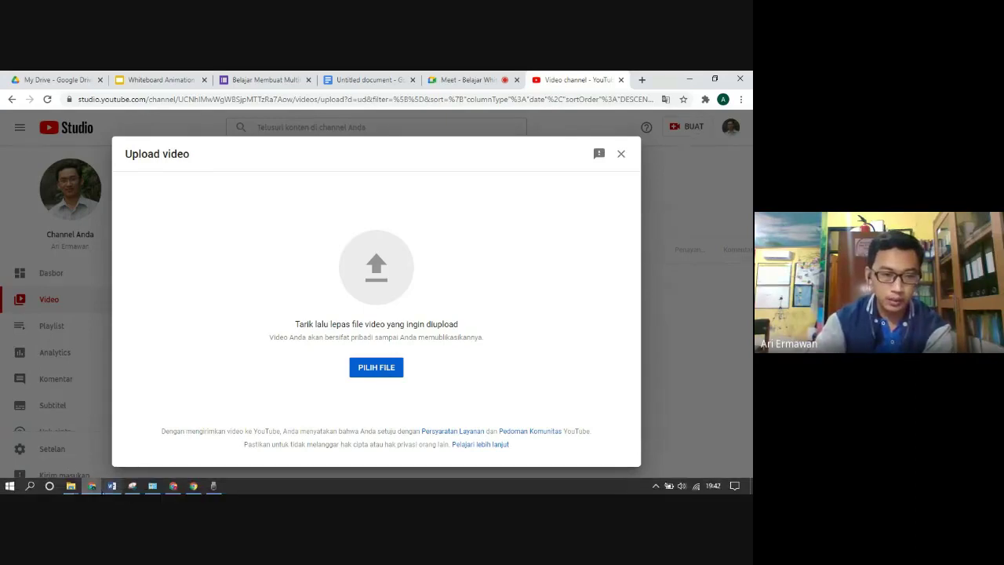
mouse_move(70, 485)
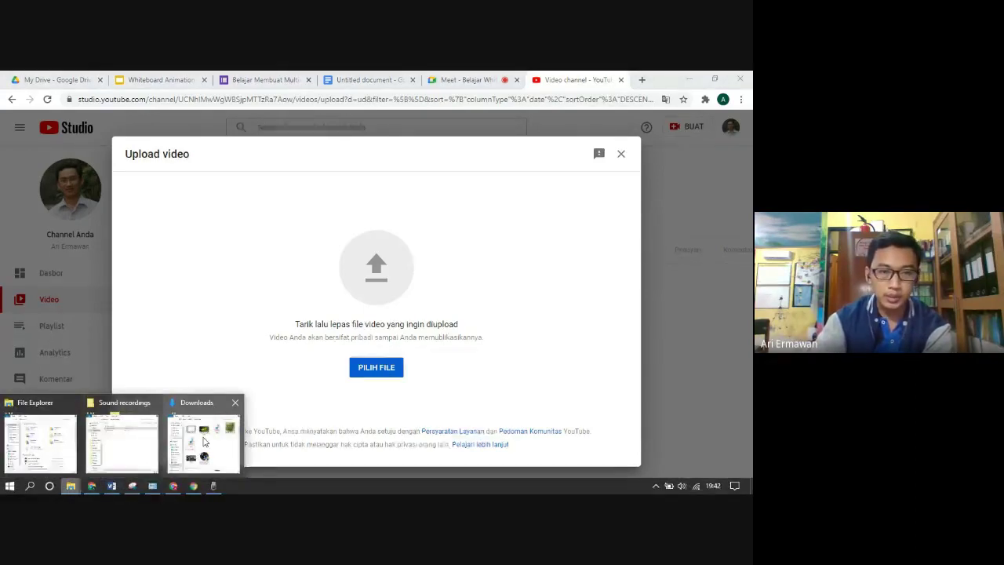
left_click(203, 441)
left_click(252, 228)
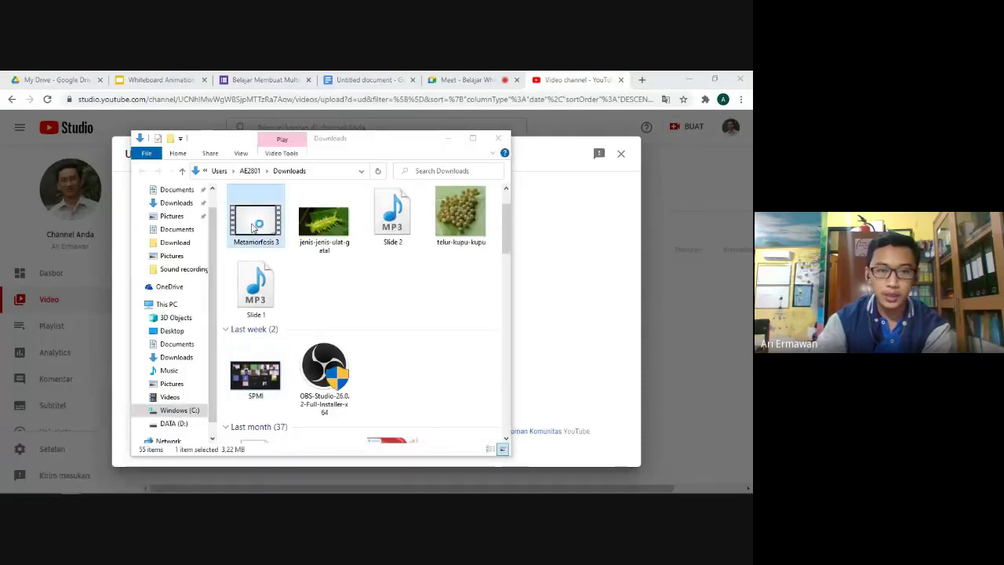
double_click(253, 227)
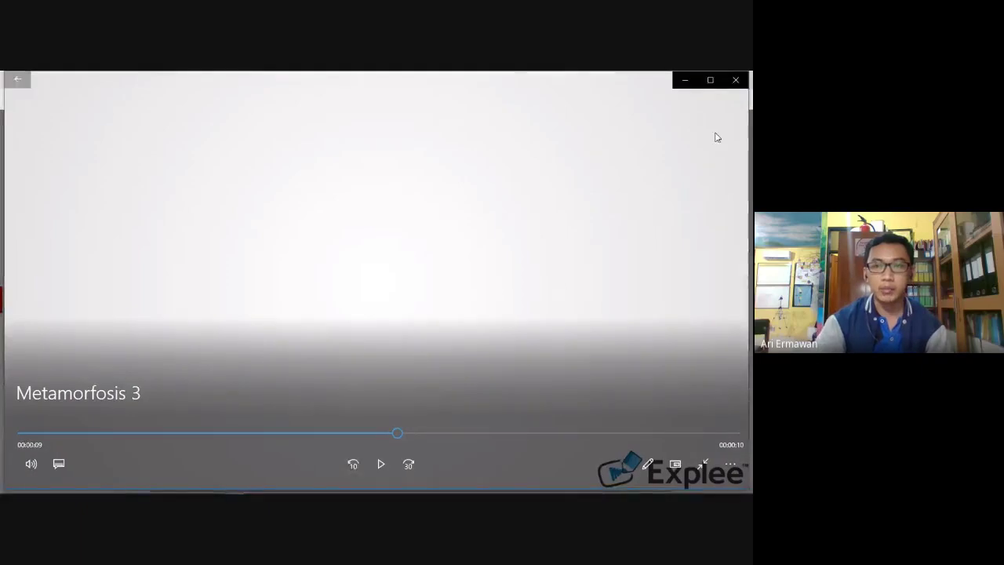
left_click(740, 81)
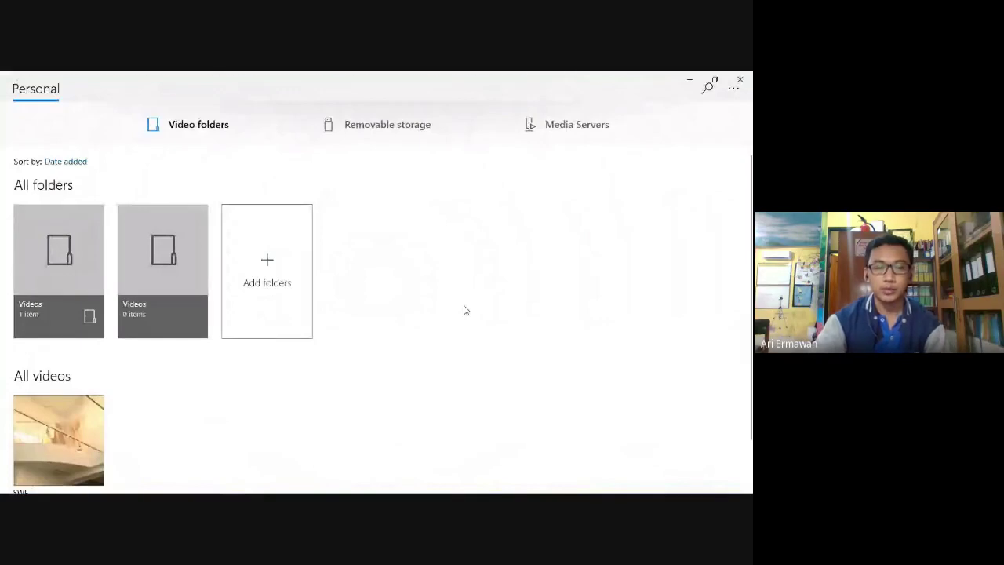
key("alt+Tab")
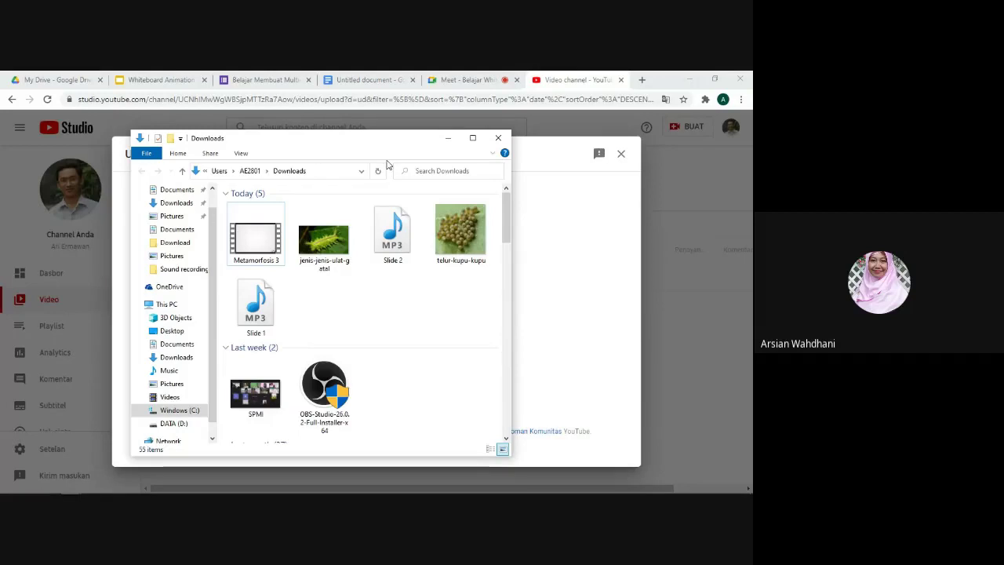
left_click(447, 141)
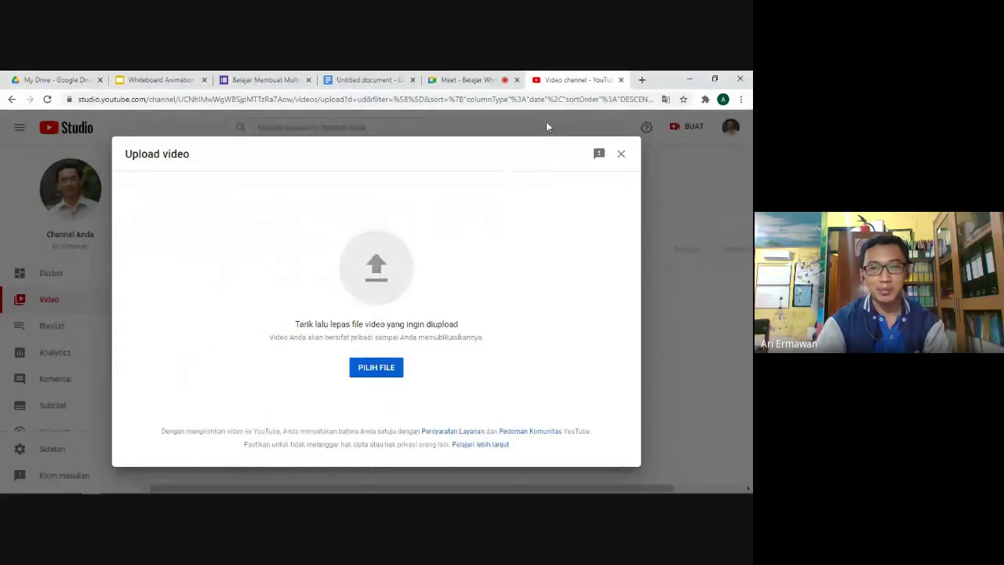
Start a new Jamboard whiteboard from the Google Meet call and draw a short vertical stroke on it with the pen.
left_click(463, 80)
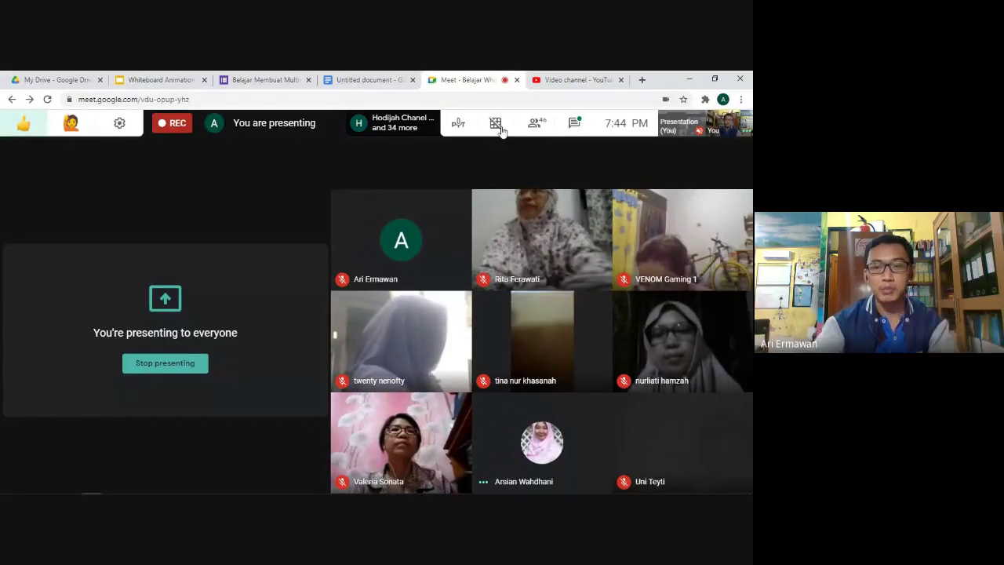
mouse_move(500, 133)
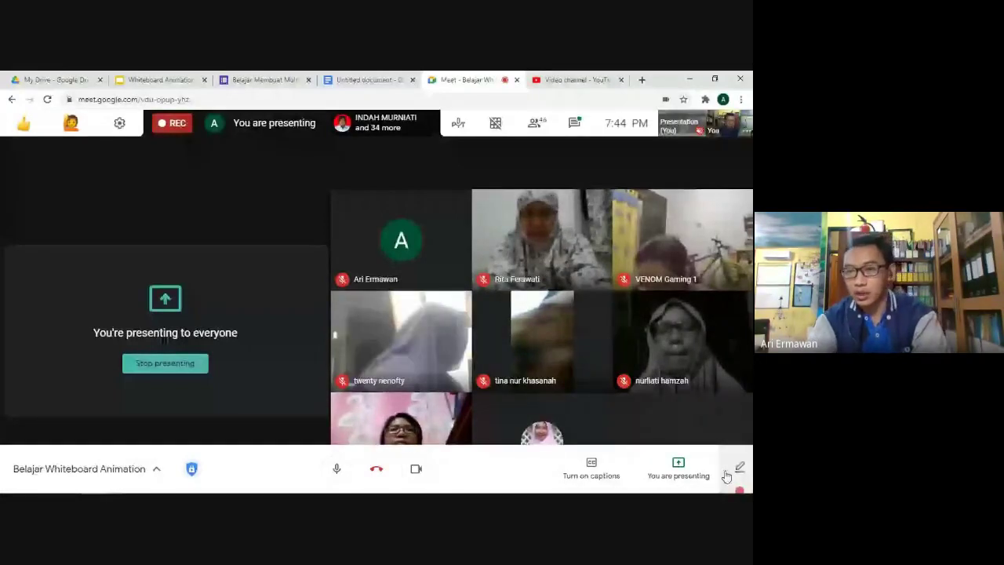
left_click(726, 476)
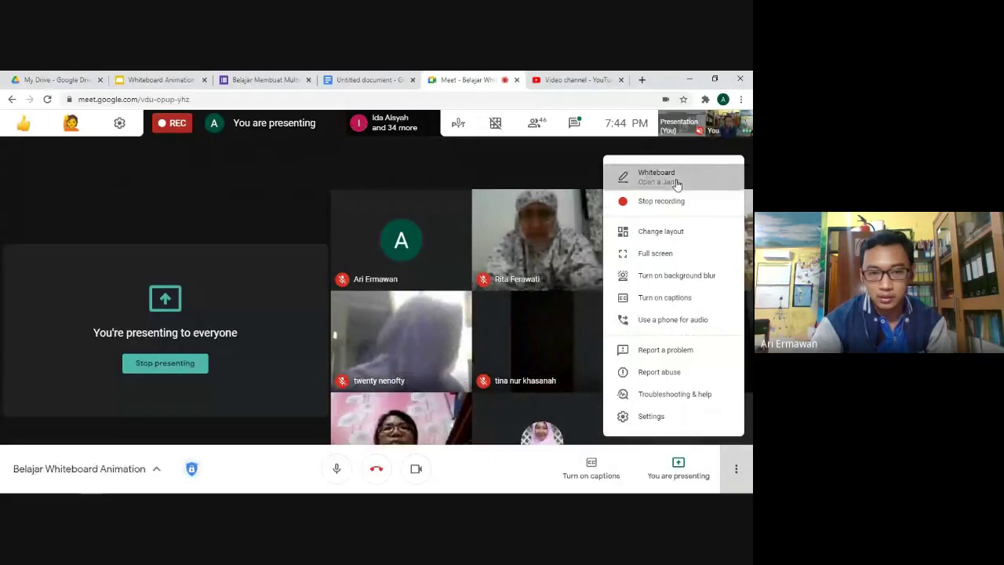
left_click(677, 183)
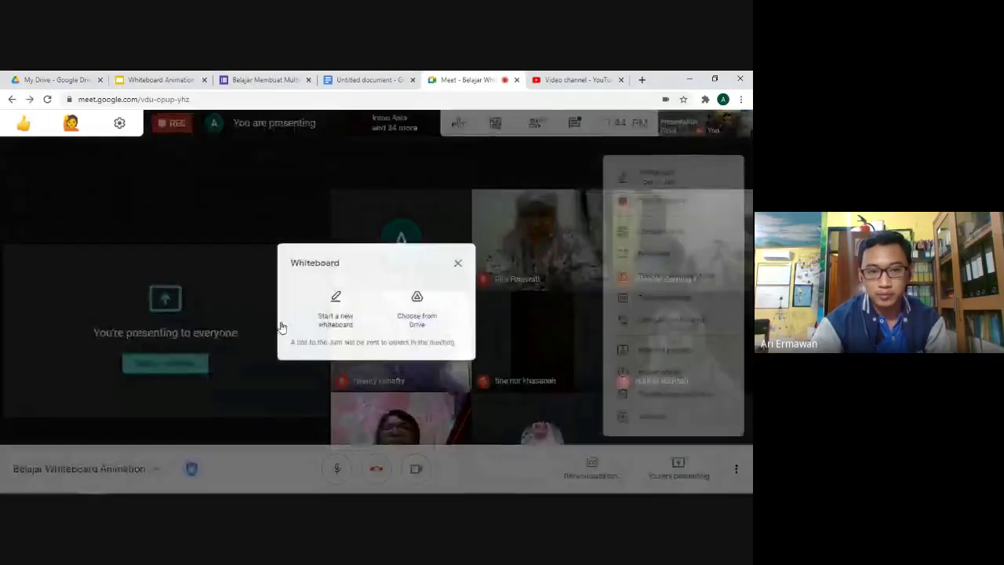
left_click(342, 314)
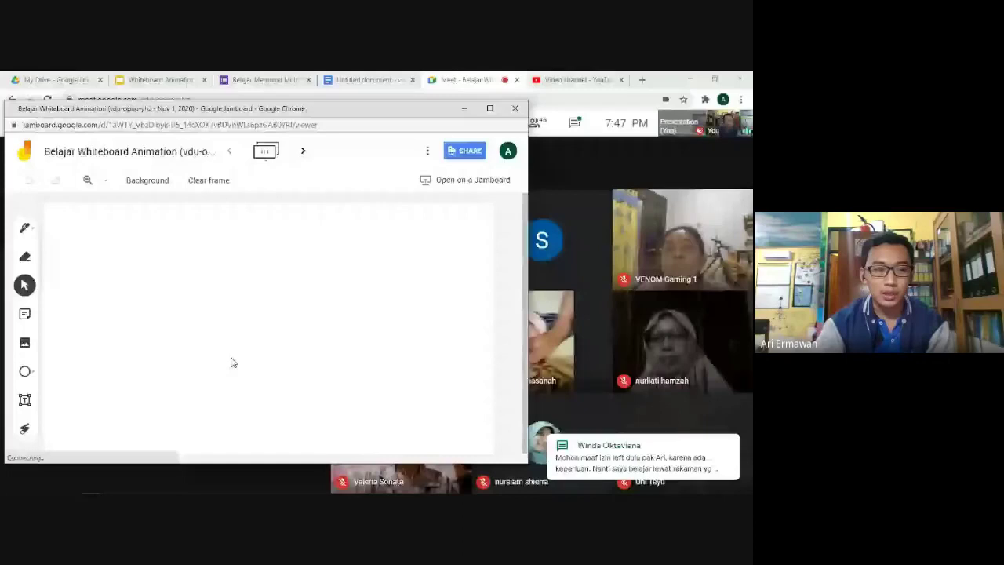
left_click(24, 230)
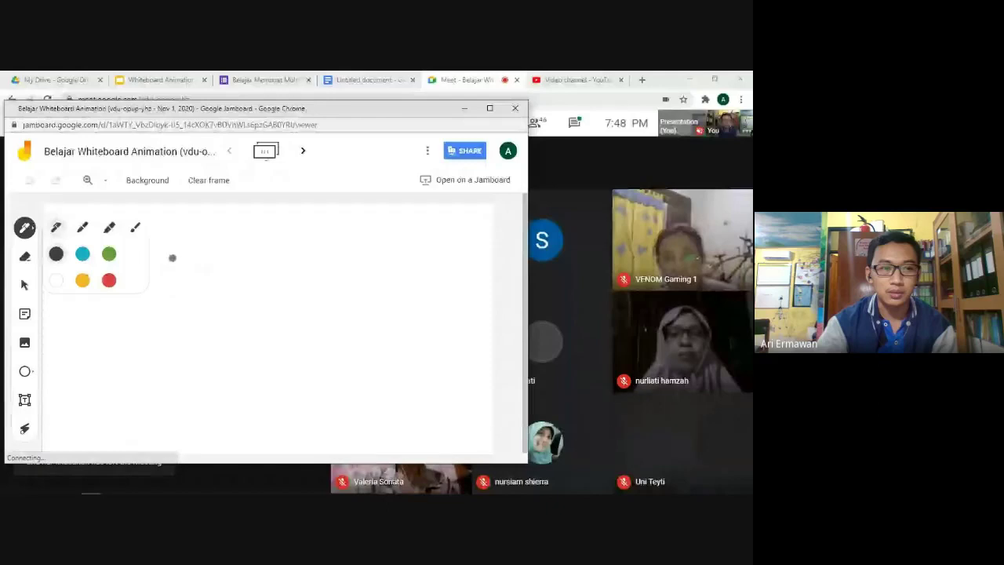
left_click_drag(166, 297, 164, 254)
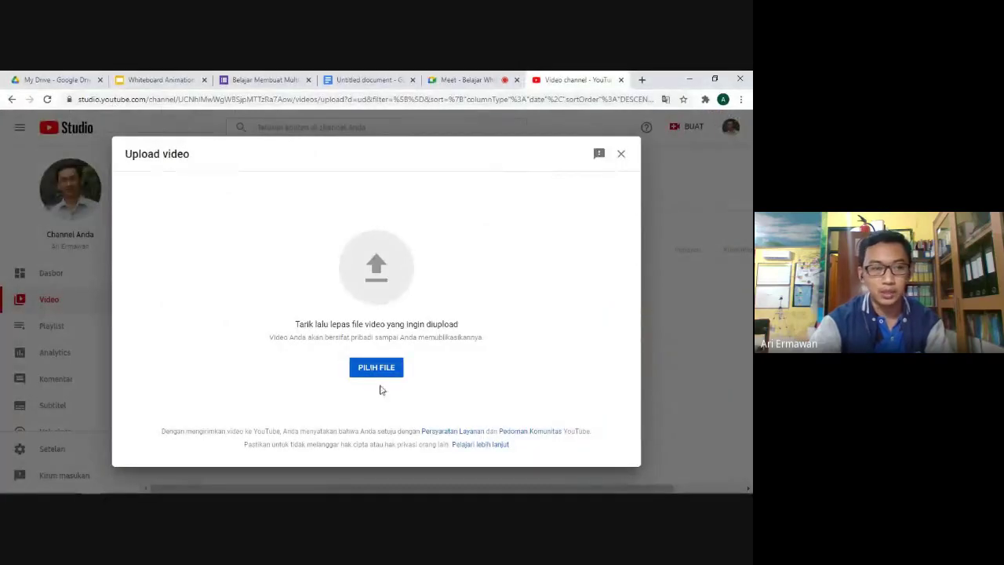
Choose "Metamorfosis 3" from the Downloads folder as the video file to upload to the YouTube channel.
left_click(384, 378)
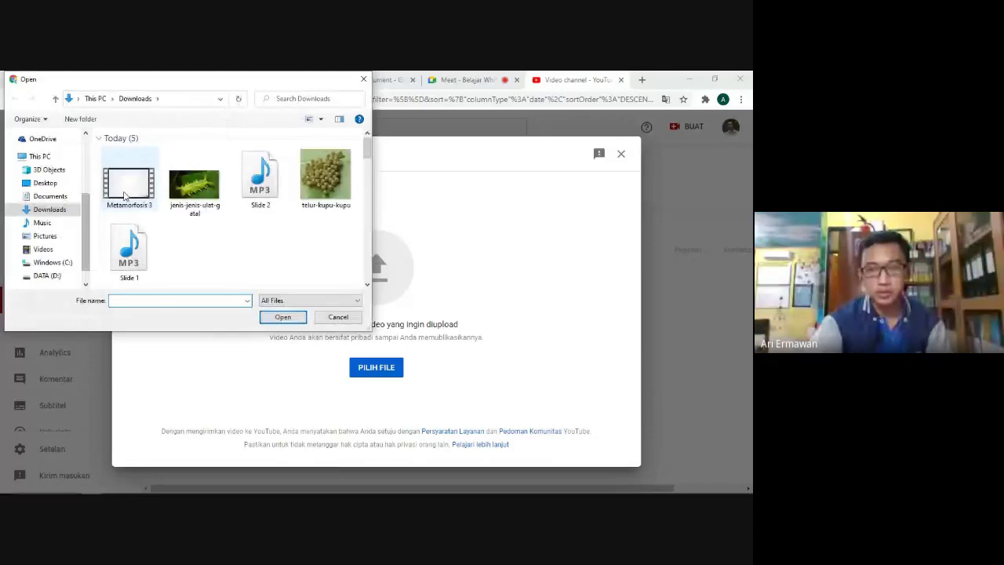
double_click(125, 186)
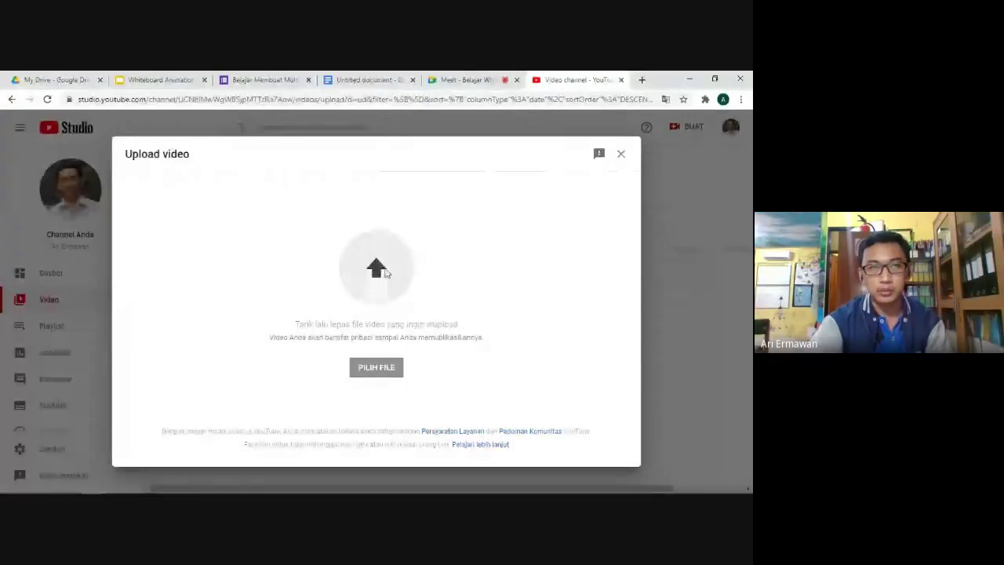